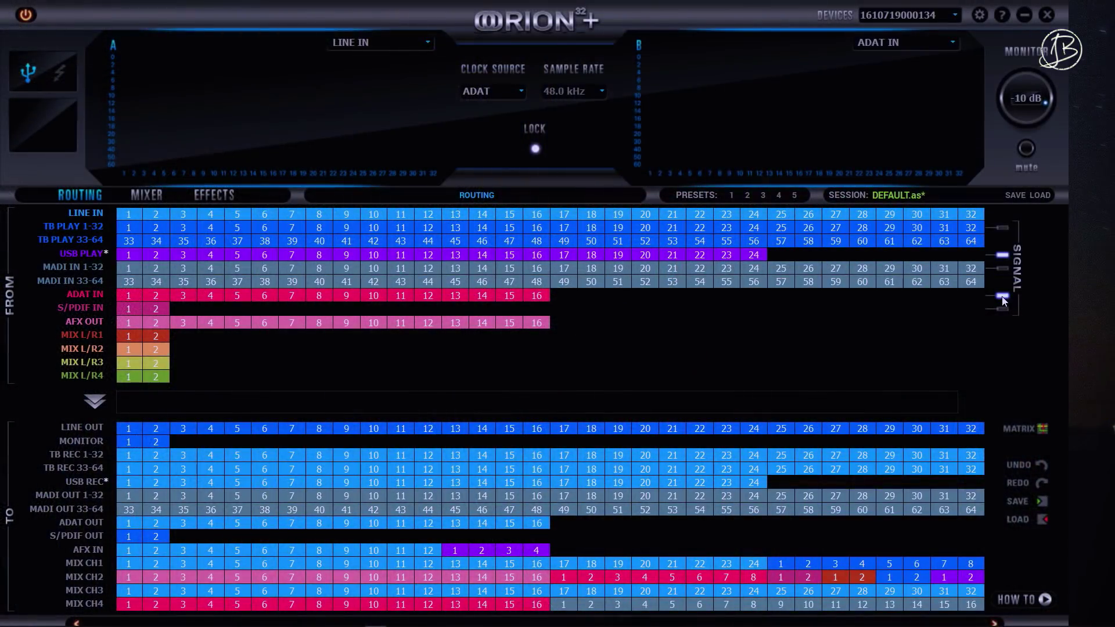
Step: Label LINE IN channel 1 as "73 1" and LINE IN channel 2 as "73 2"
click(129, 216)
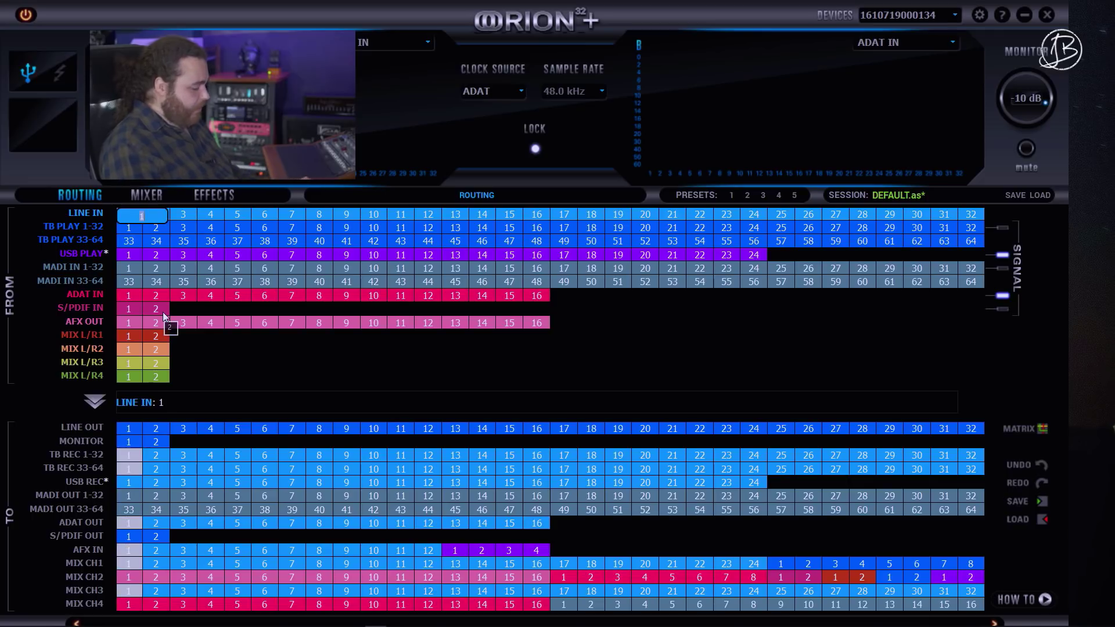
text(73)
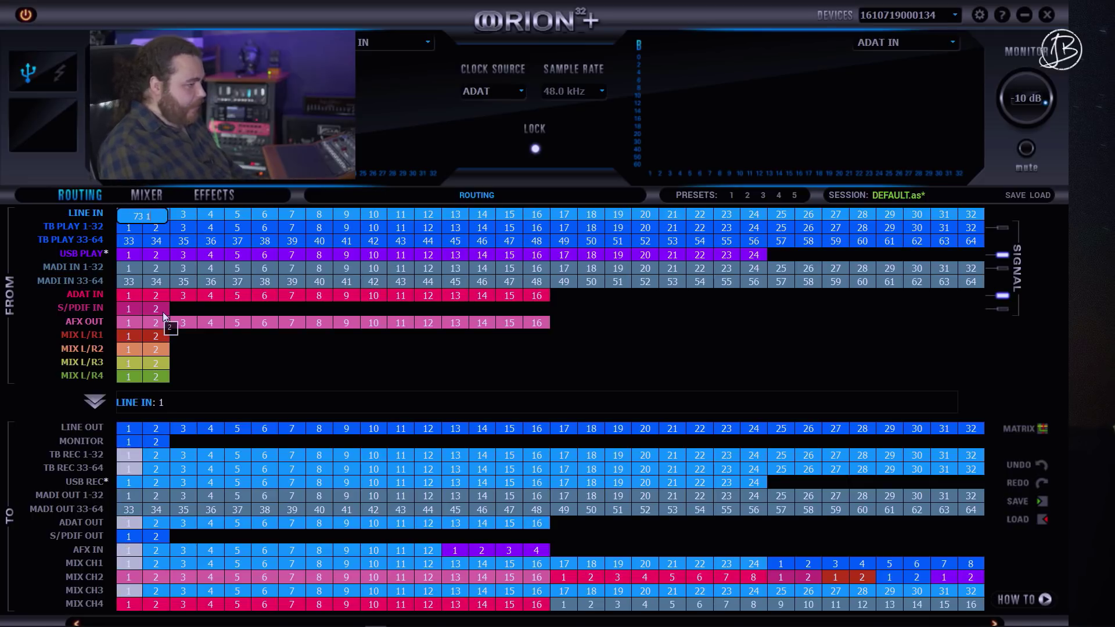
key(Return)
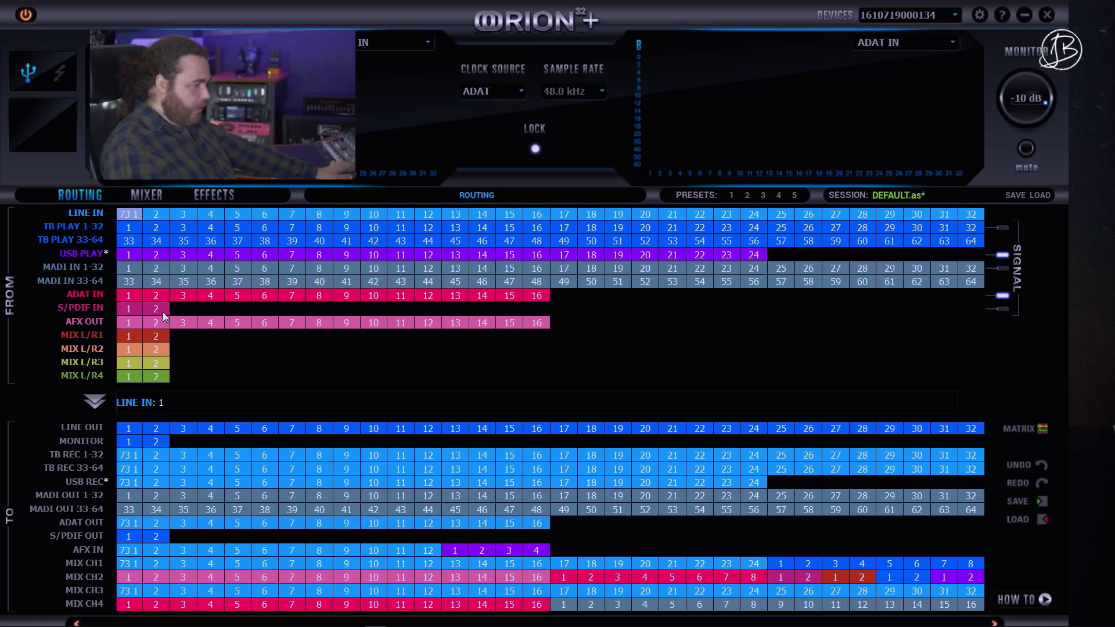
click(155, 216)
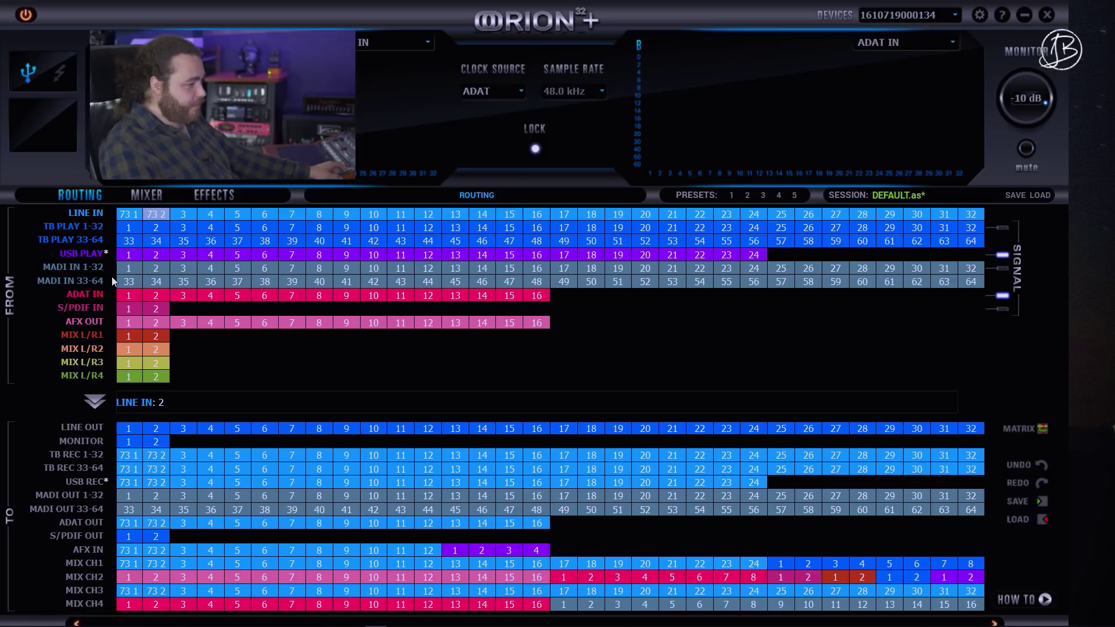
Step: Label ADAT IN channel 1 as "ASP 1" and ADAT IN channel 2 as "ASP 2"
click(131, 297)
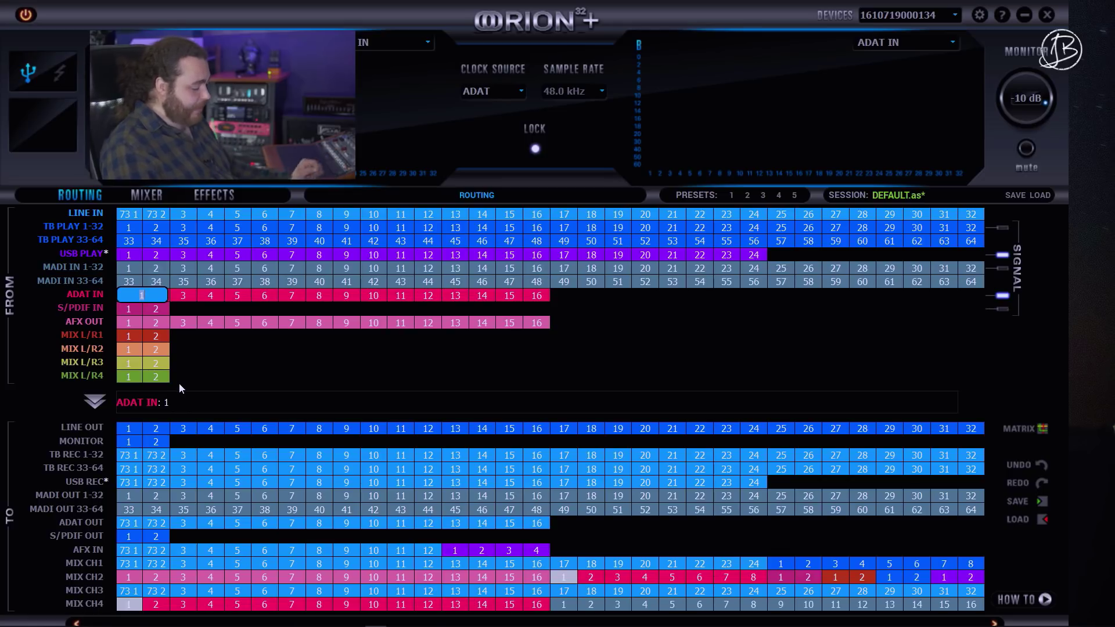
text(ASP)
key(Return)
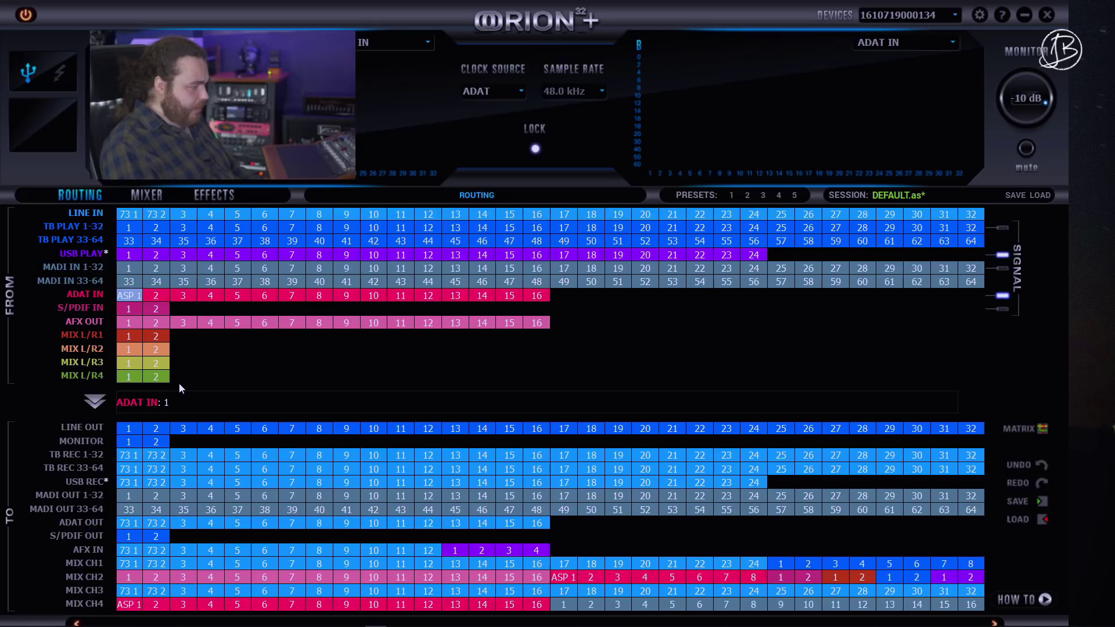
click(156, 296)
text(ASP)
key(Return)
Step: Label ADAT IN channels 3 and 4 with the HELIX name
key(Right)
text(HELIX)
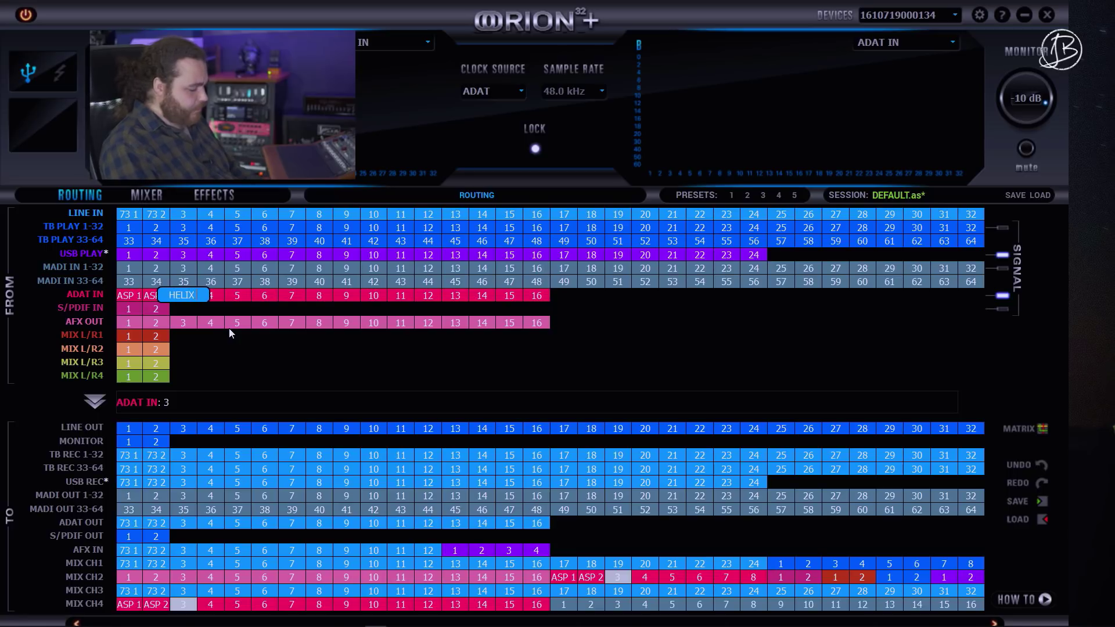
key(Return)
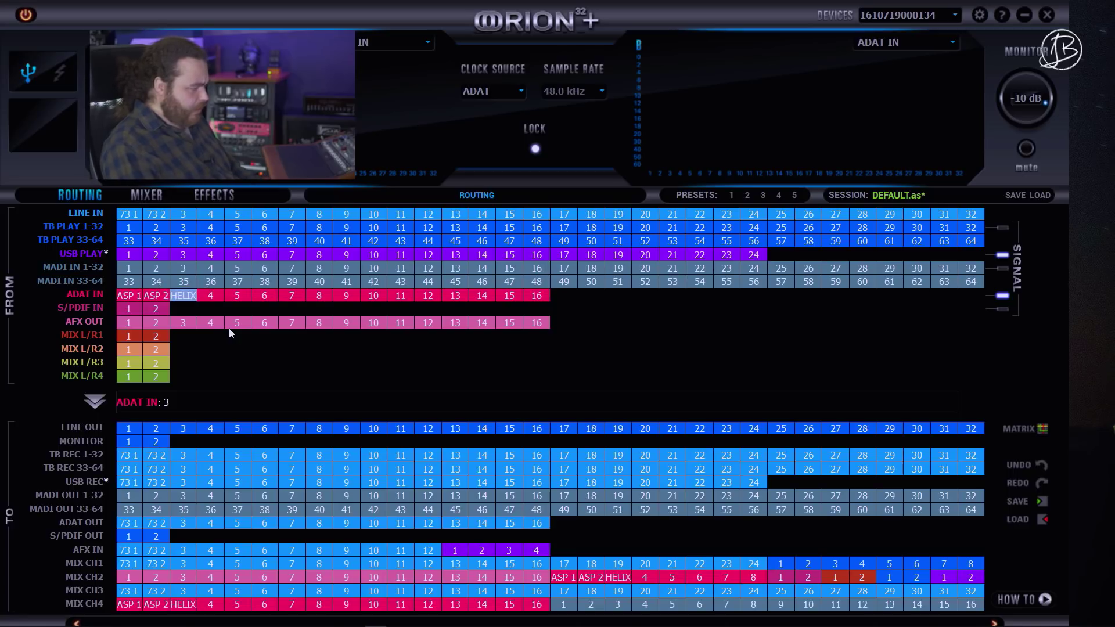
double_click(209, 296)
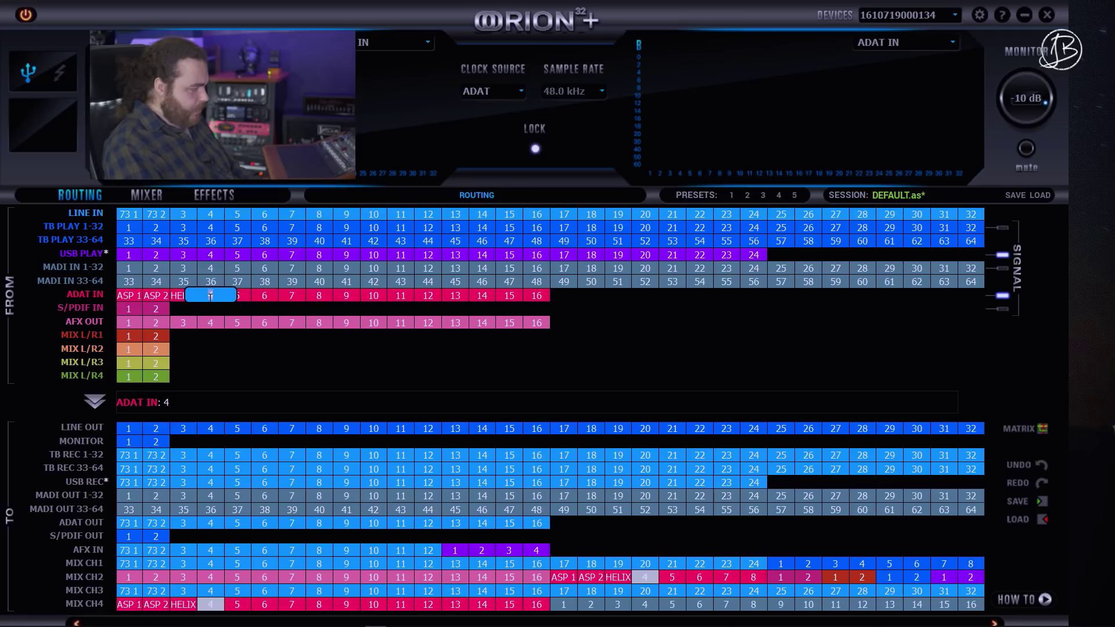
text(HELIX)
key(Return)
Step: Label ADAT IN channel 5 as "POD L" and ADAT IN channel 6 as "POD R"
double_click(240, 295)
text(POD L)
key(Return)
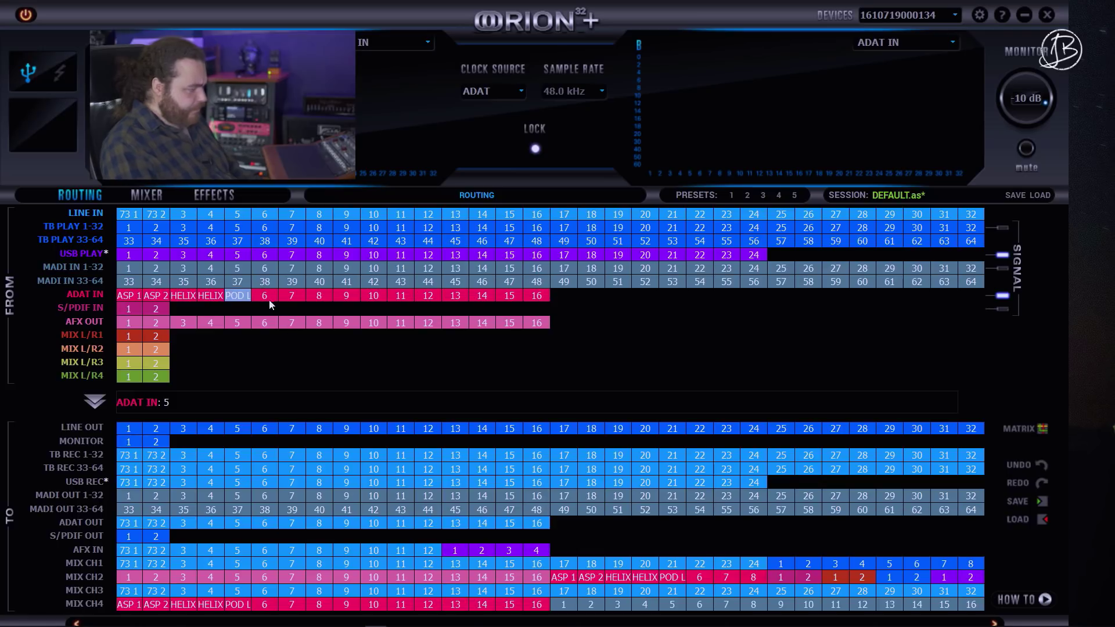
double_click(266, 295)
text(POD)
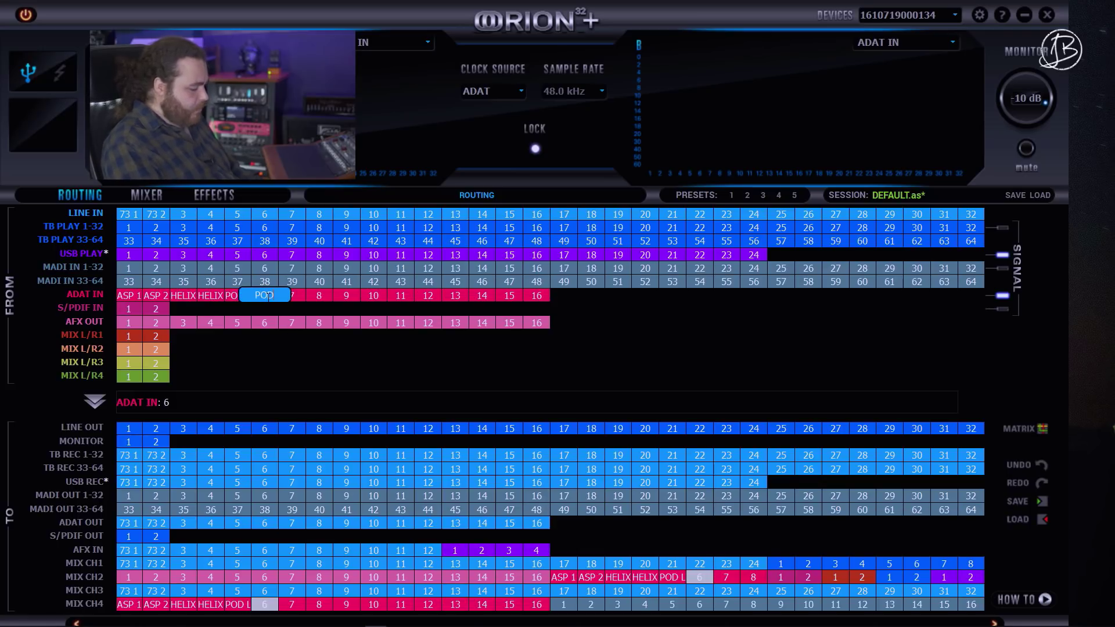
text( R)
key(Return)
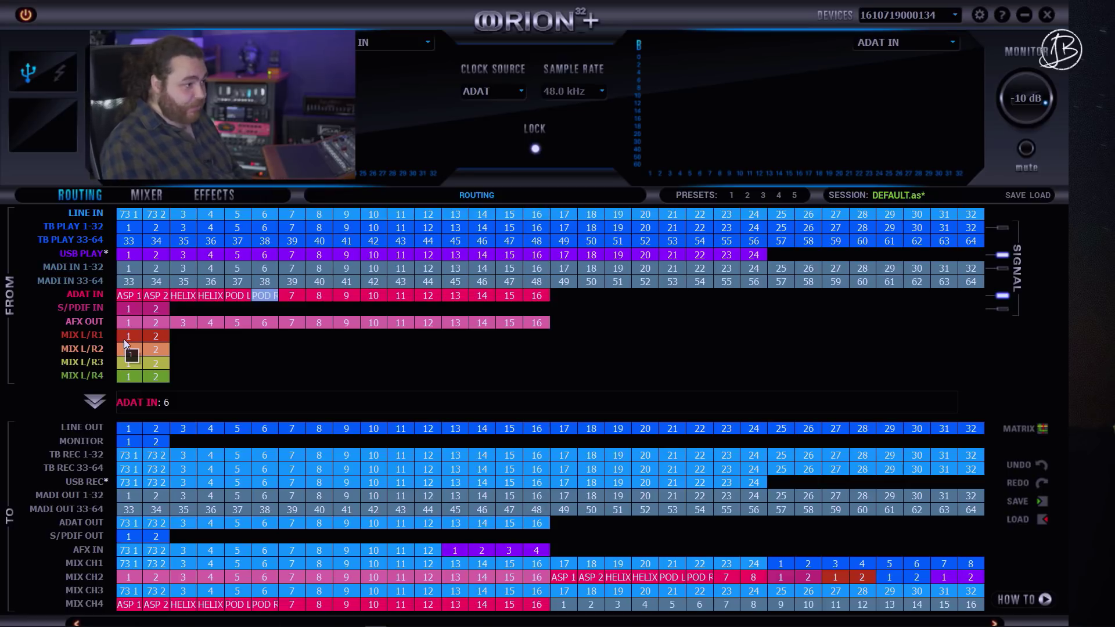
click(219, 194)
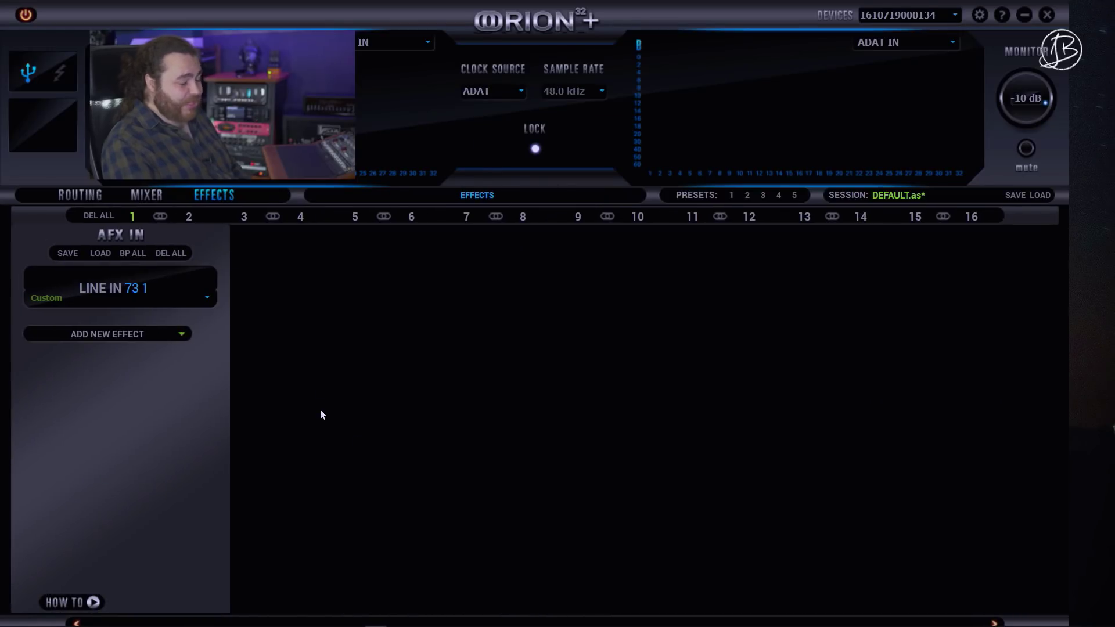
click(80, 196)
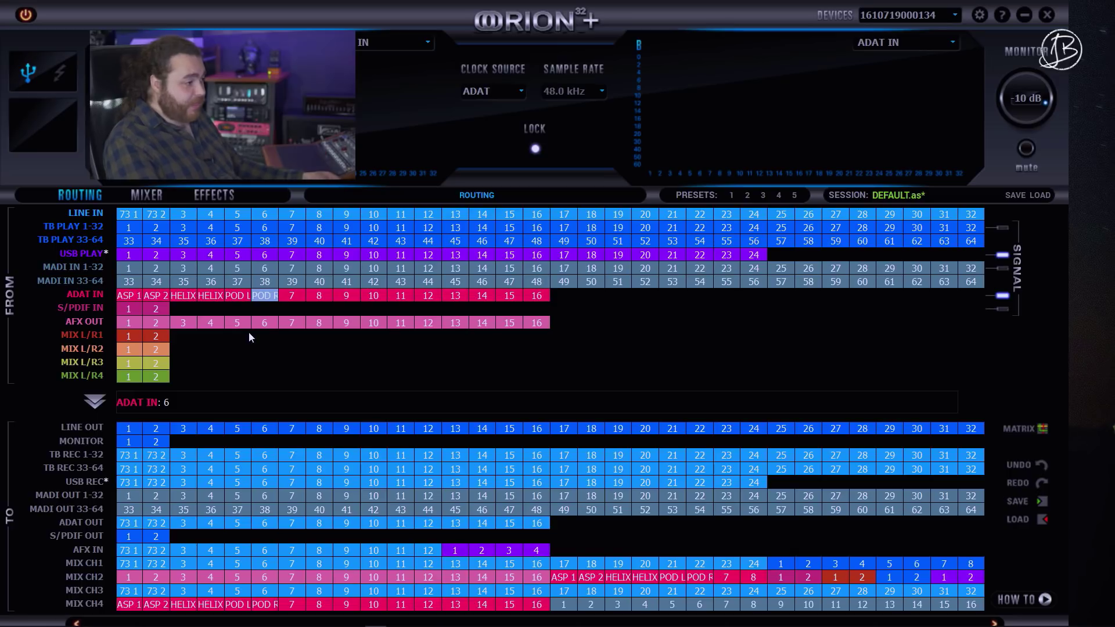
Step: Label the MIX L/R1 outputs "MAIN L" and "MAIN R" and route them to MONITOR 1 and 2
double_click(129, 337)
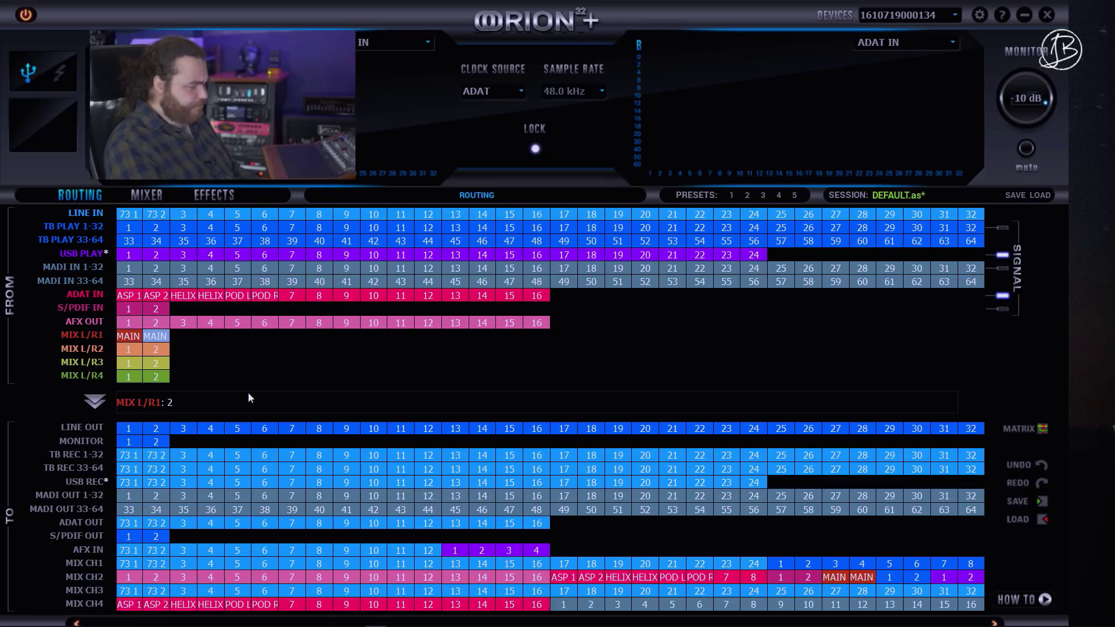
drag(127, 334, 135, 439)
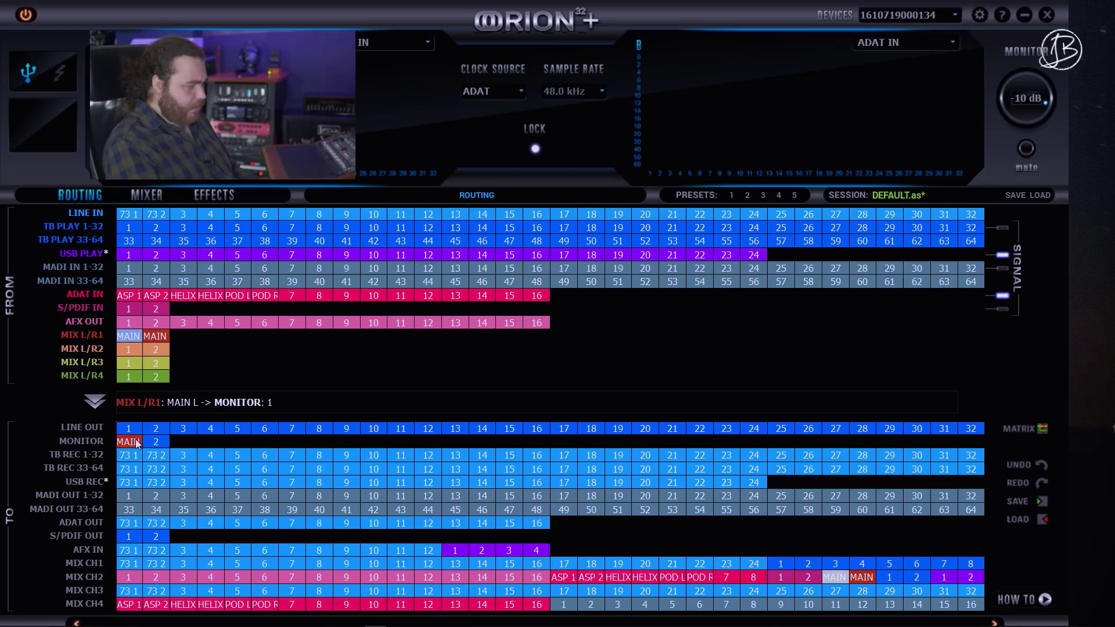
drag(155, 336, 156, 443)
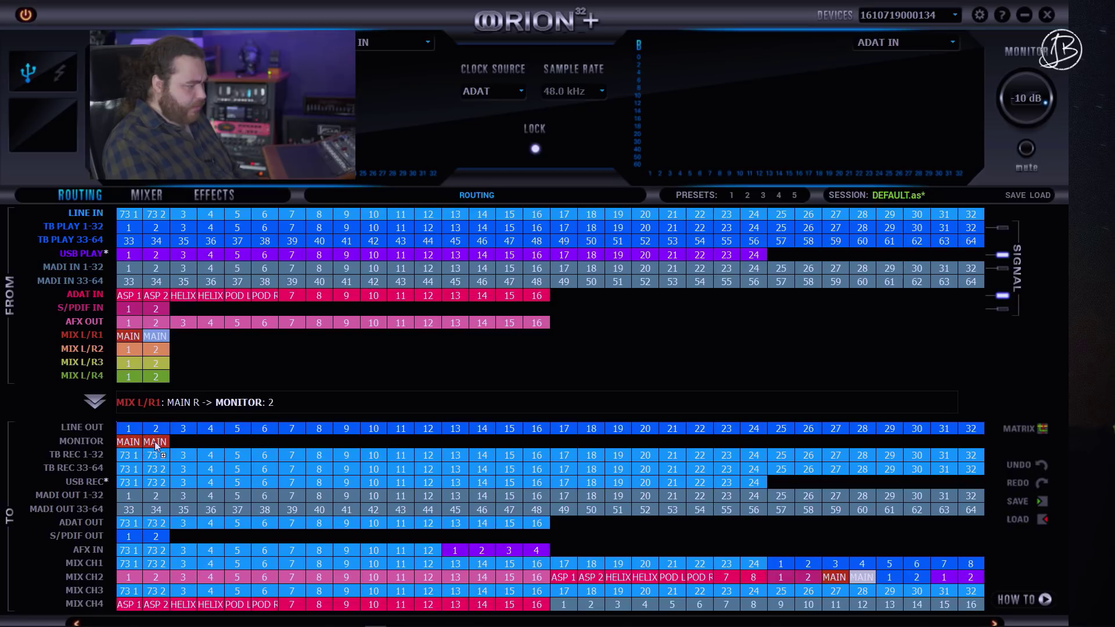
click(270, 353)
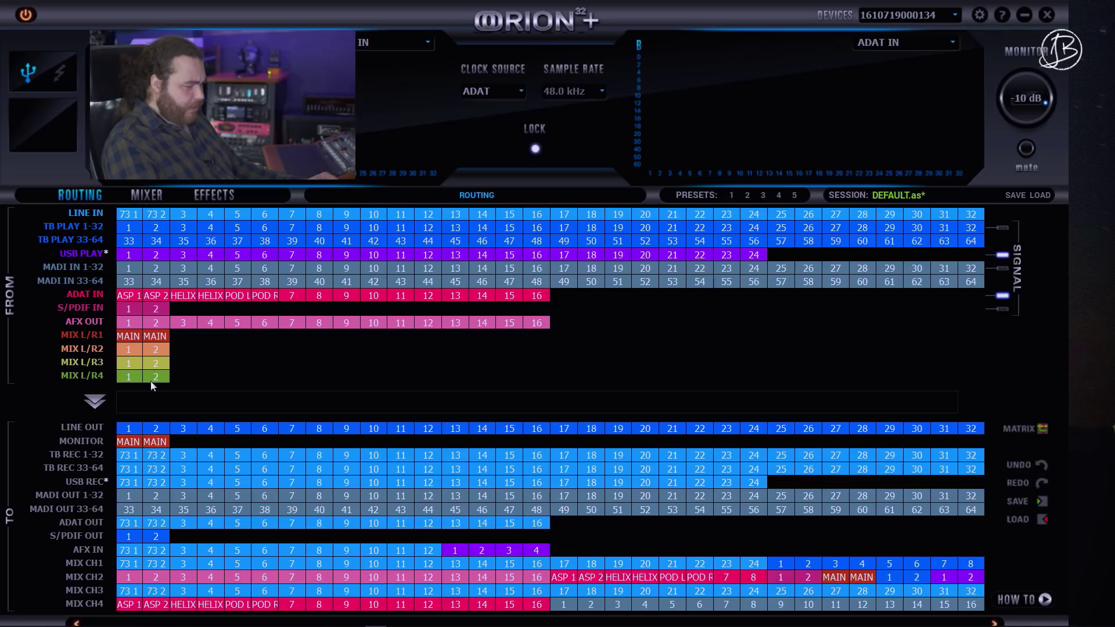
Step: Label AFX OUT channel 1 as "73 A" and AFX OUT channel 2 as "73 R A"
click(126, 323)
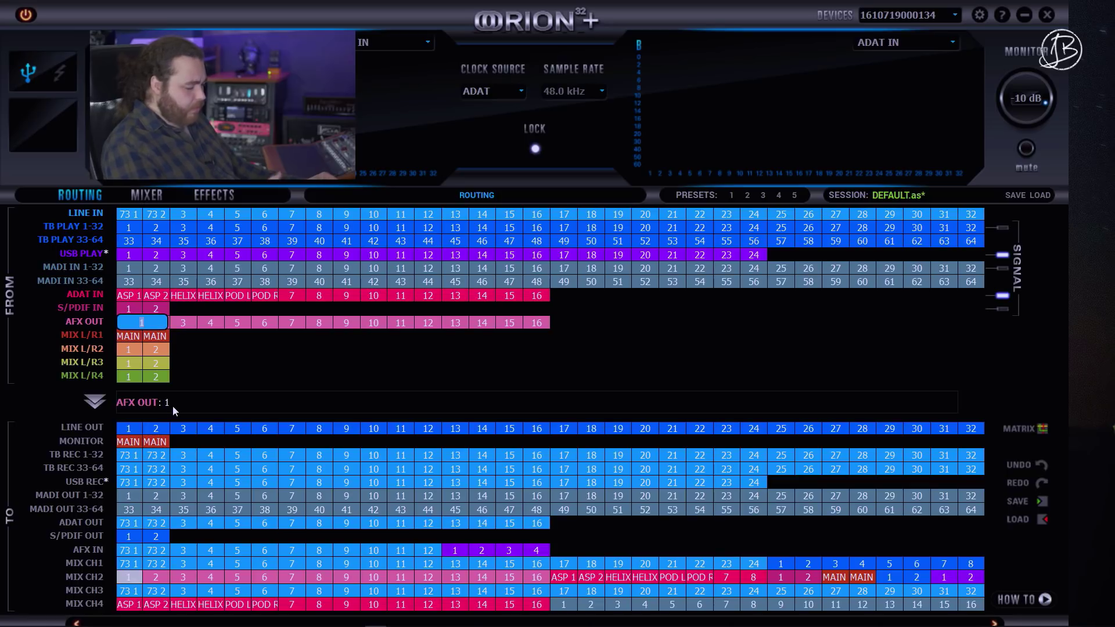
text(73 A)
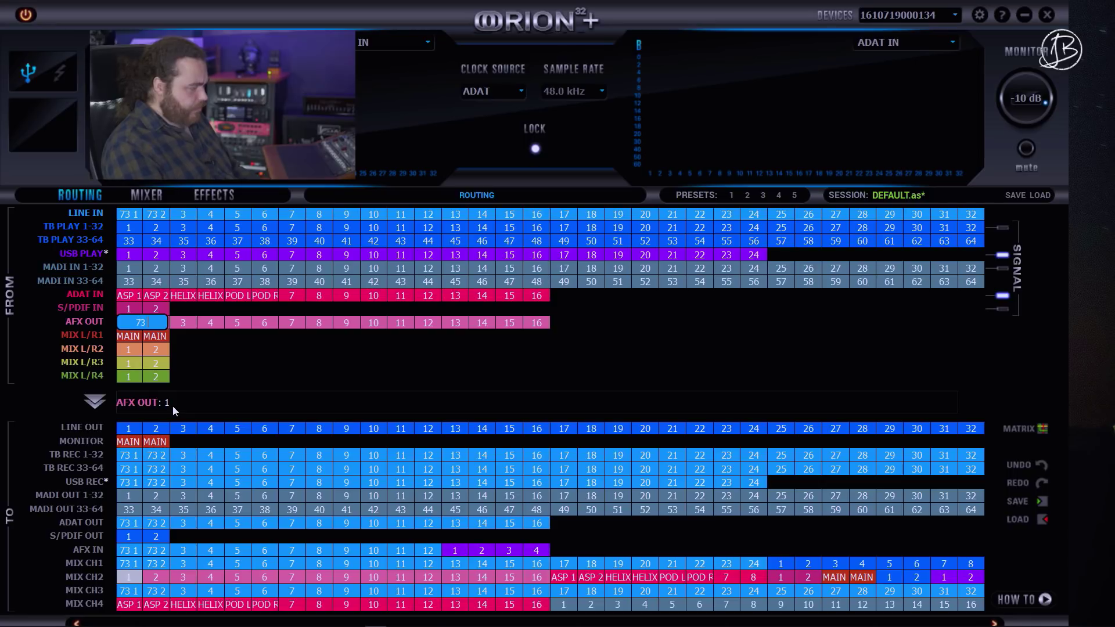
key(Return)
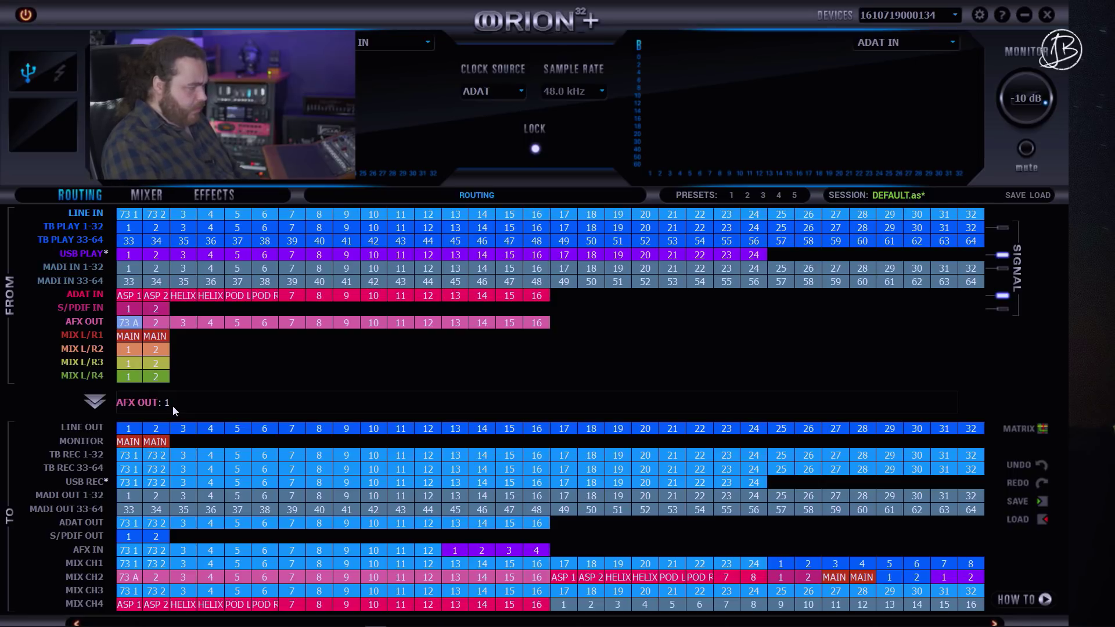
click(155, 324)
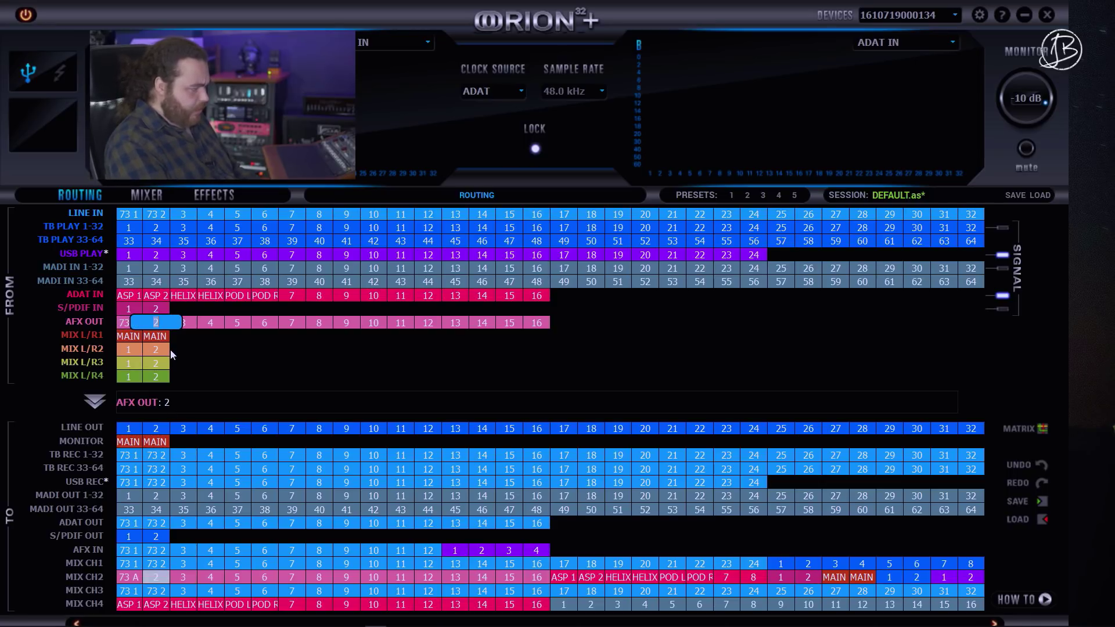
text(73 R A)
key(Return)
Step: Rename AFX OUT channel 1 to "73 L E" and AFX OUT channel 2 to "73 R E"
double_click(129, 324)
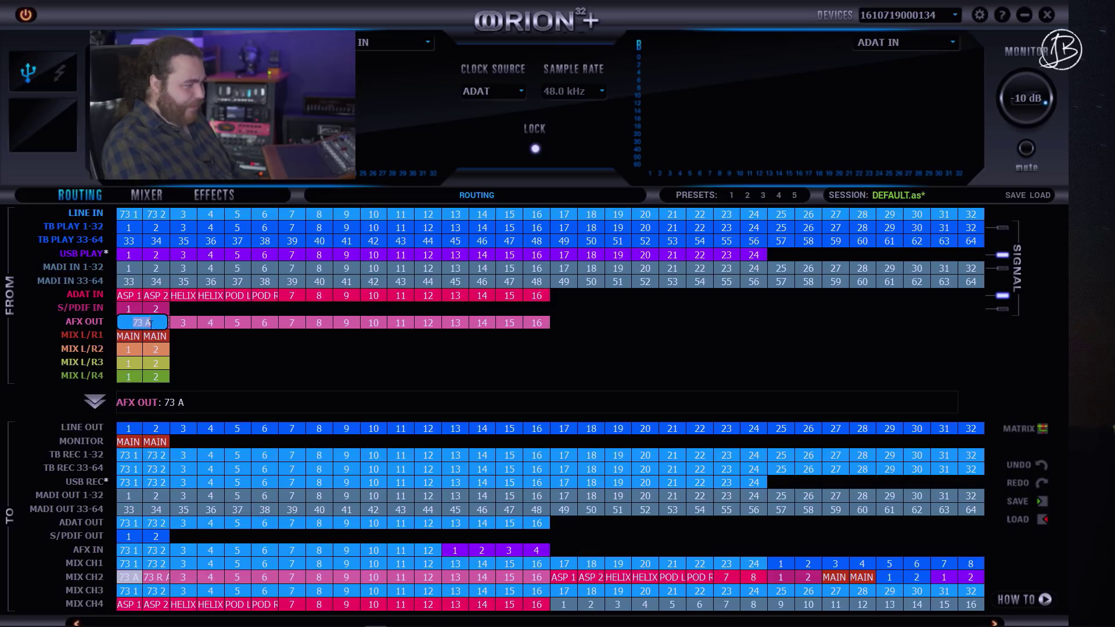
key(Return)
double_click(129, 322)
text(73)
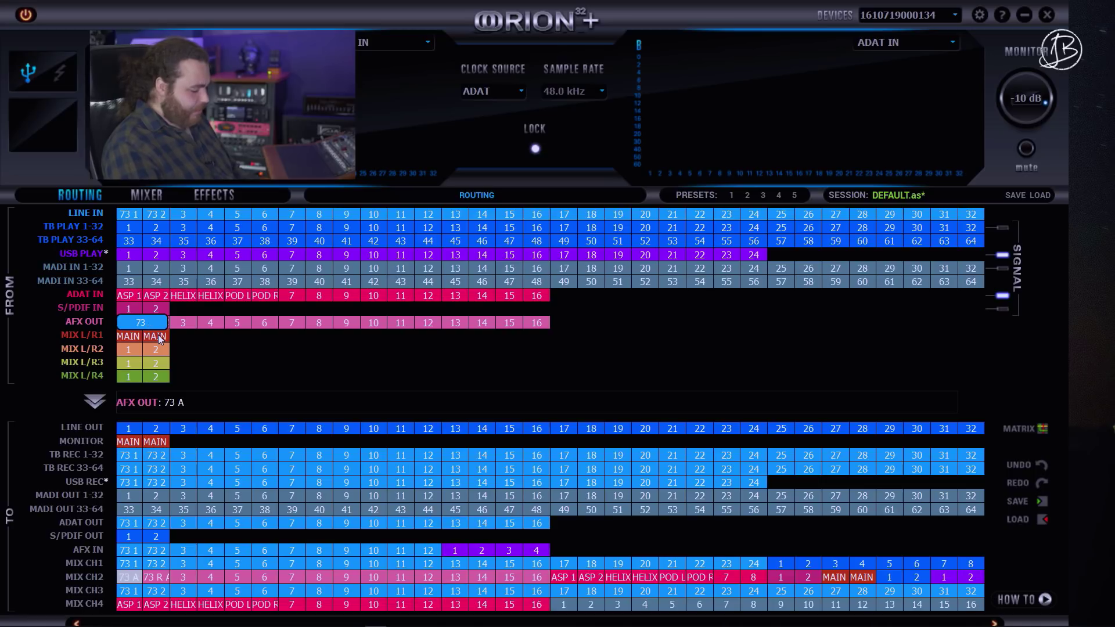
text( L E)
key(Return)
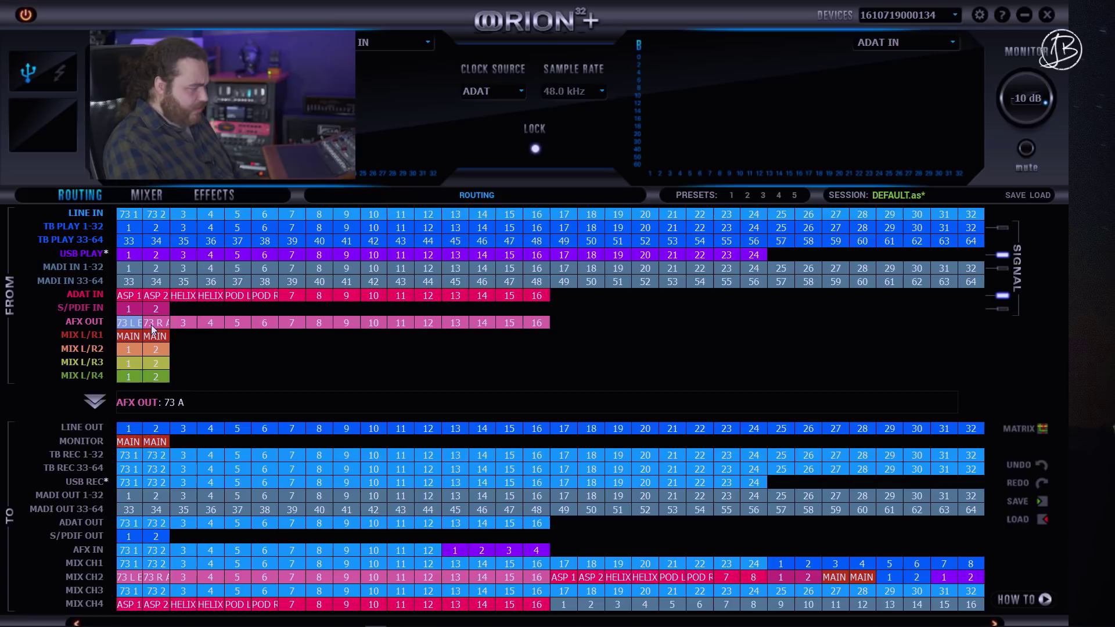
double_click(152, 324)
text(73 R E)
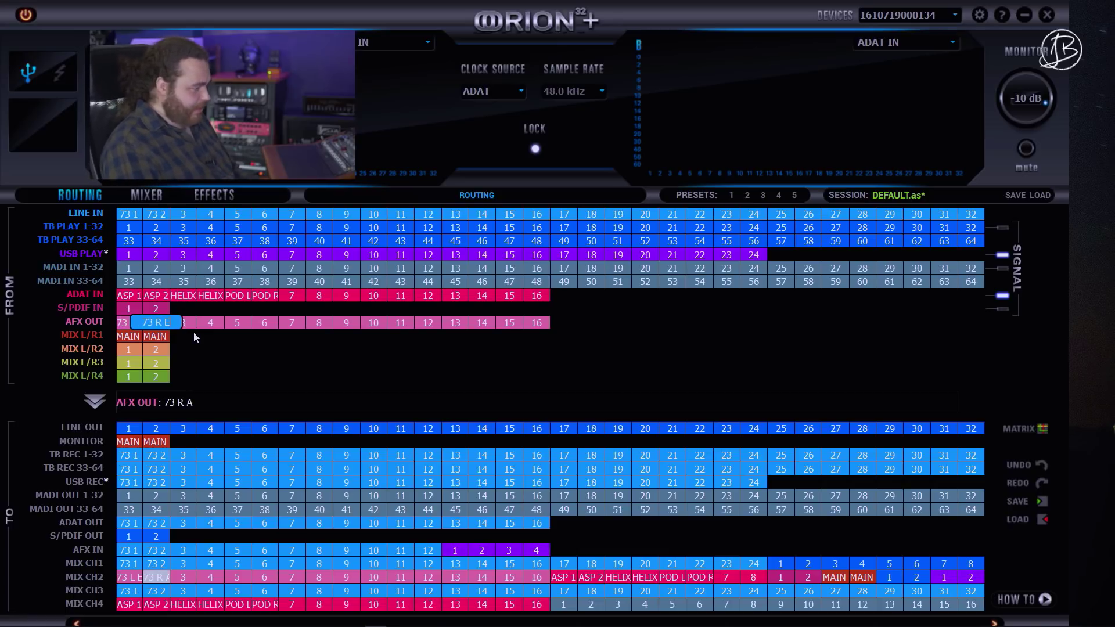
key(Return)
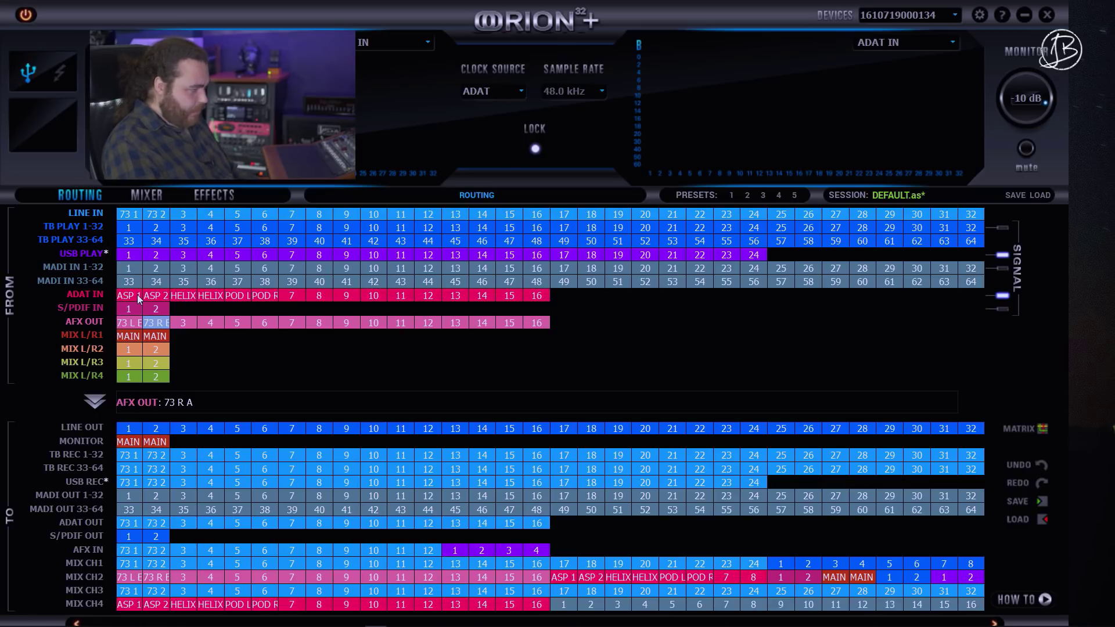
Step: Route the ADAT IN channels ASP 1, ASP 2, both HELIX, POD L and POD R to USB REC 3 through 8
drag(133, 292, 208, 483)
drag(183, 296, 238, 482)
drag(219, 295, 291, 482)
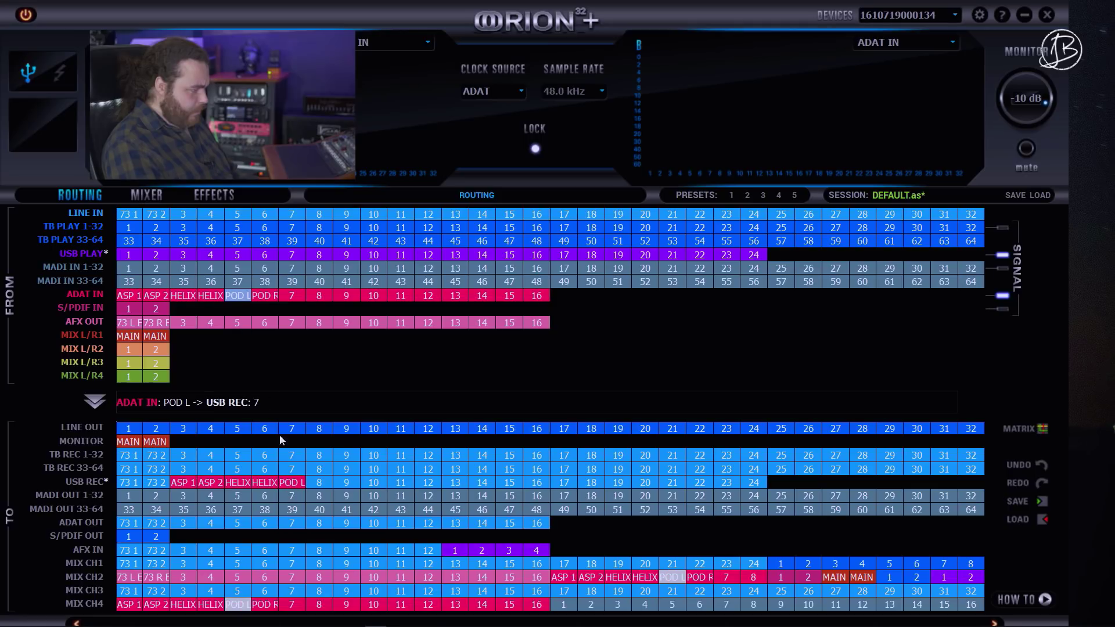
drag(264, 295, 319, 482)
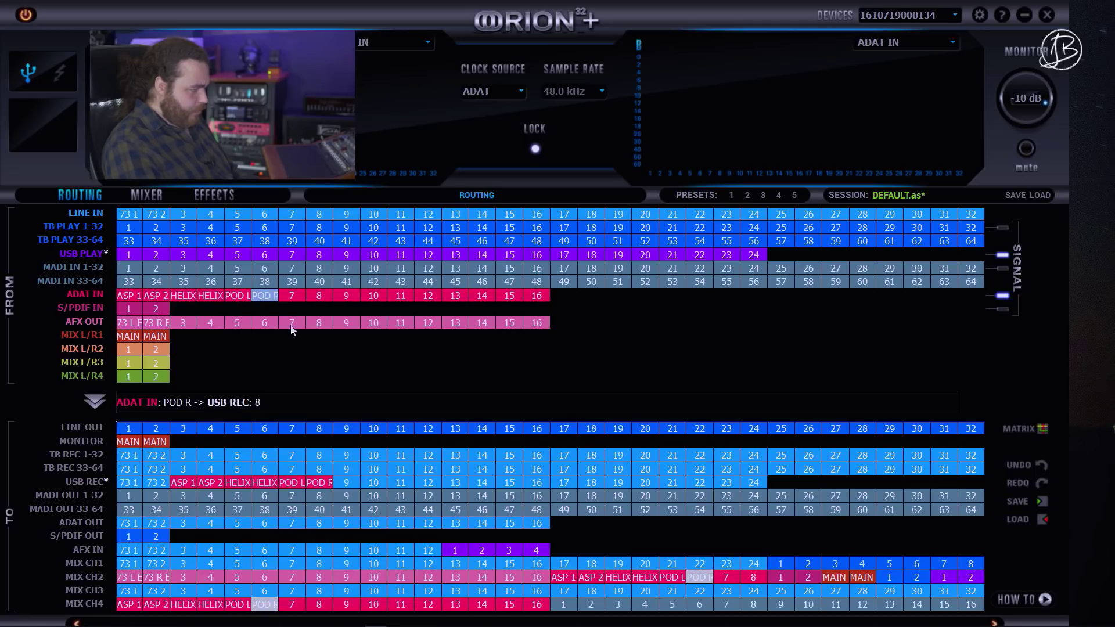
Step: Label ADAT IN channel 7 as "MIC 57" and ADAT IN channel 8 as "MIC VR1"
drag(289, 297, 297, 299)
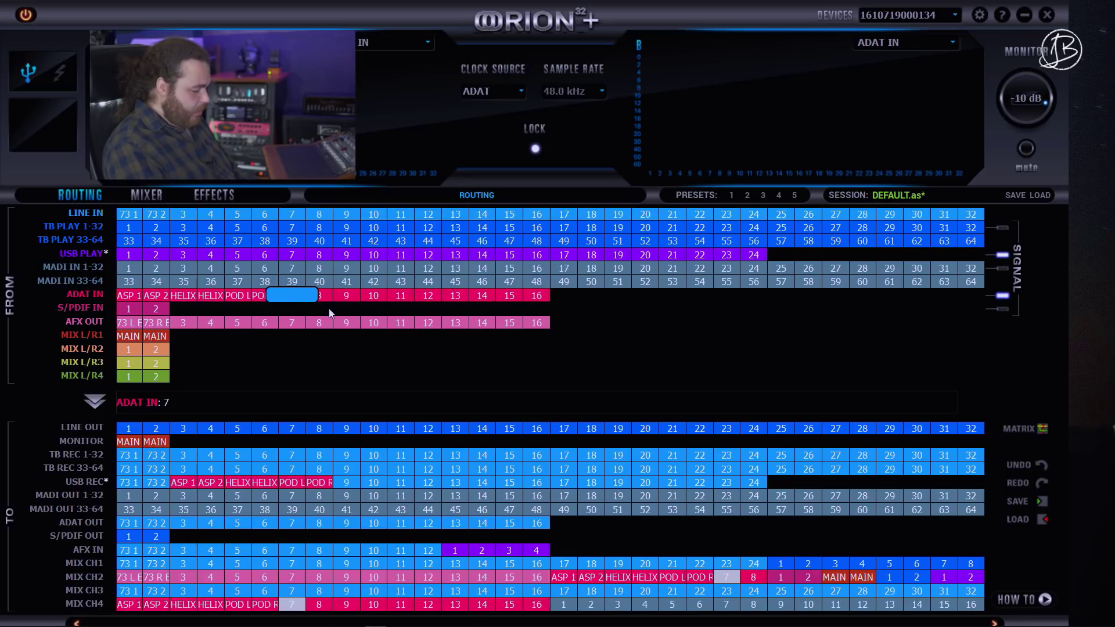
text(MIC 57)
key(Return)
click(321, 296)
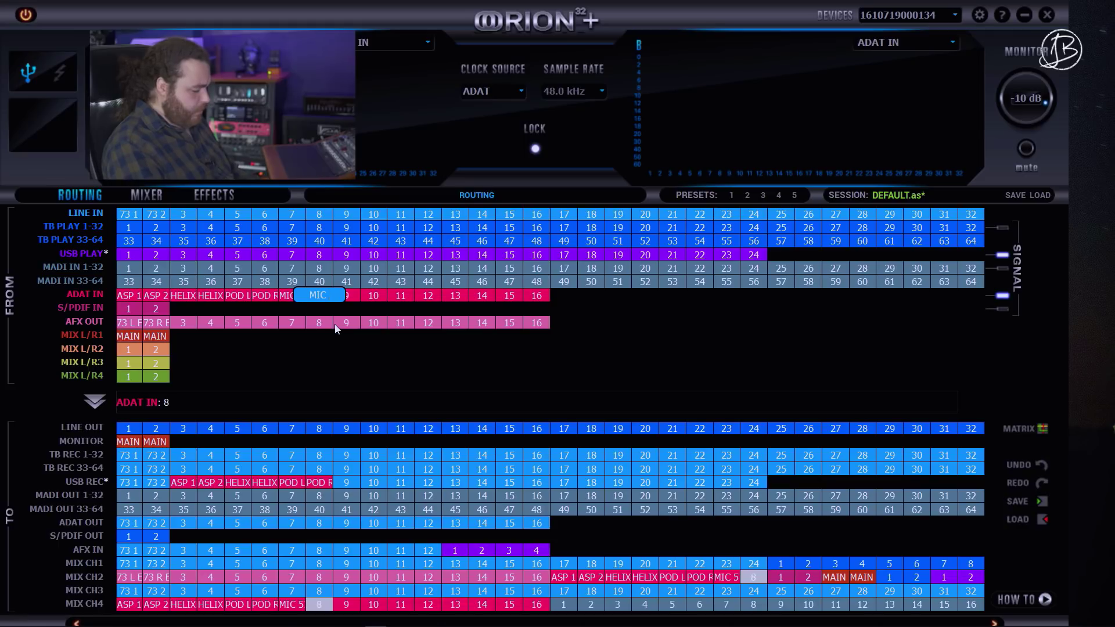
key(Return)
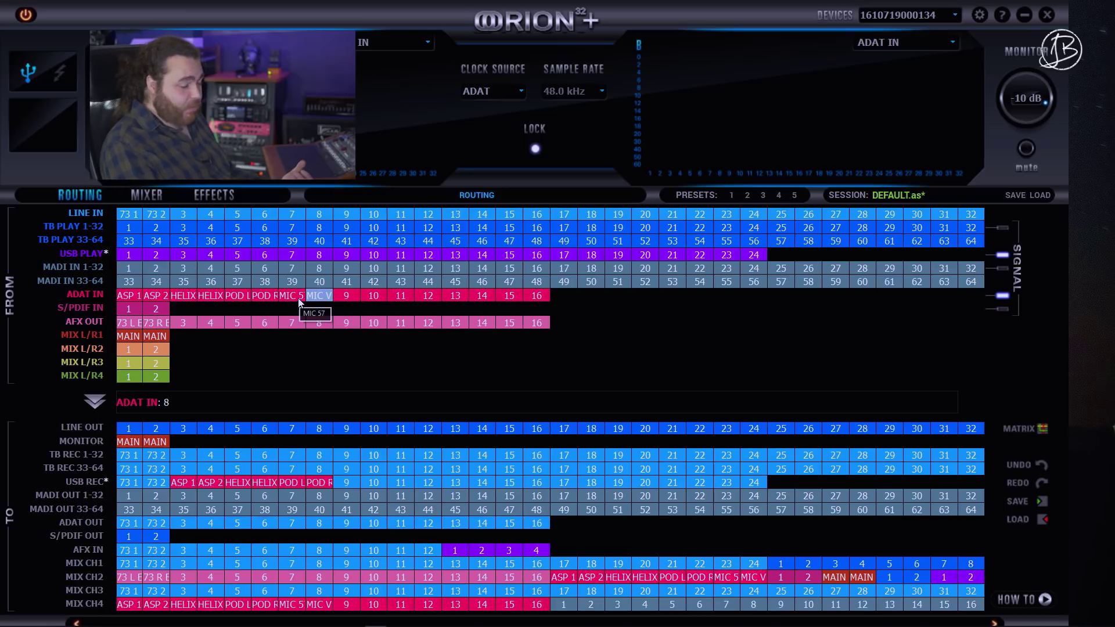
Step: Route the MIC 57 and MIC VR1 ADAT inputs to USB REC 9 and 10
drag(288, 301, 347, 483)
drag(319, 295, 374, 484)
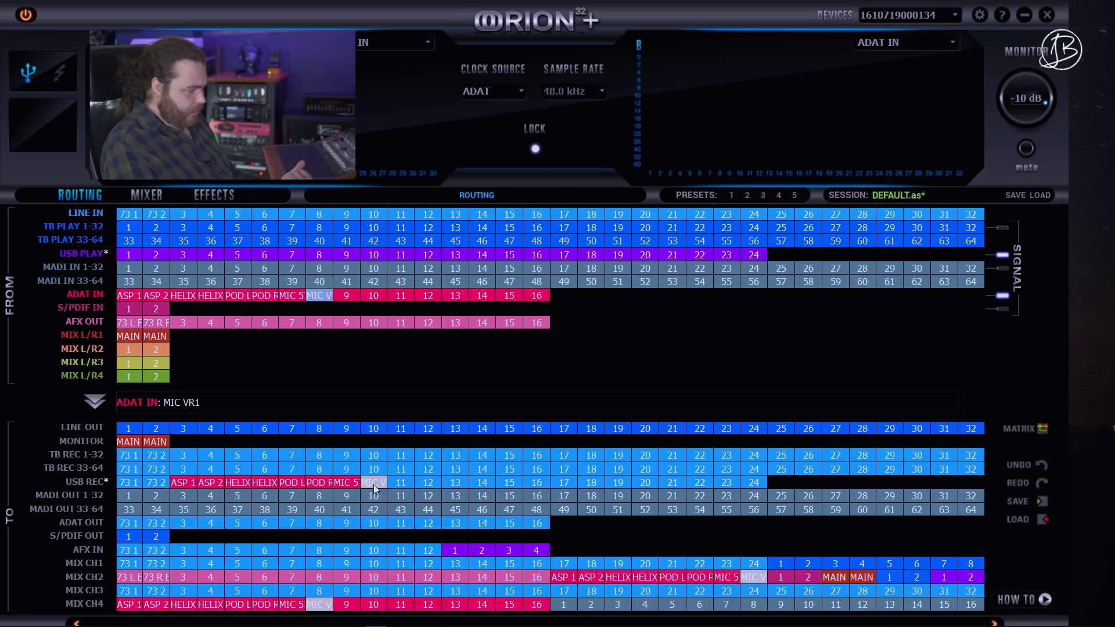
click(312, 384)
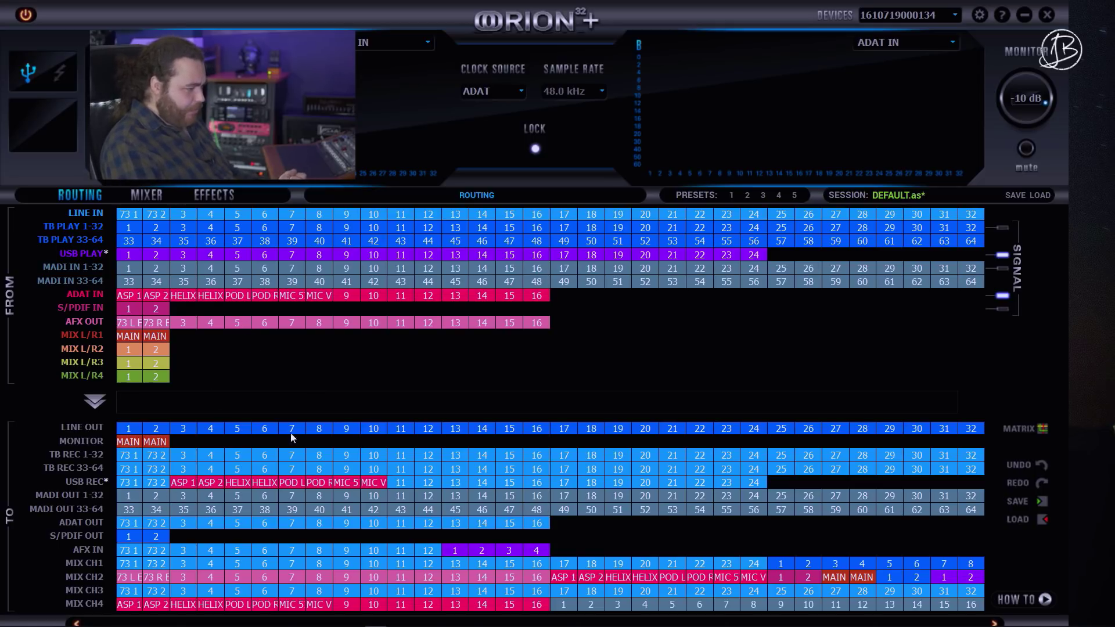
Step: Route the ADAT IN channels ASP 1, ASP 2, both HELIX, POD L, POD R, MIC 57 and MIC VR1 to AFX IN 3 through 10
click(208, 193)
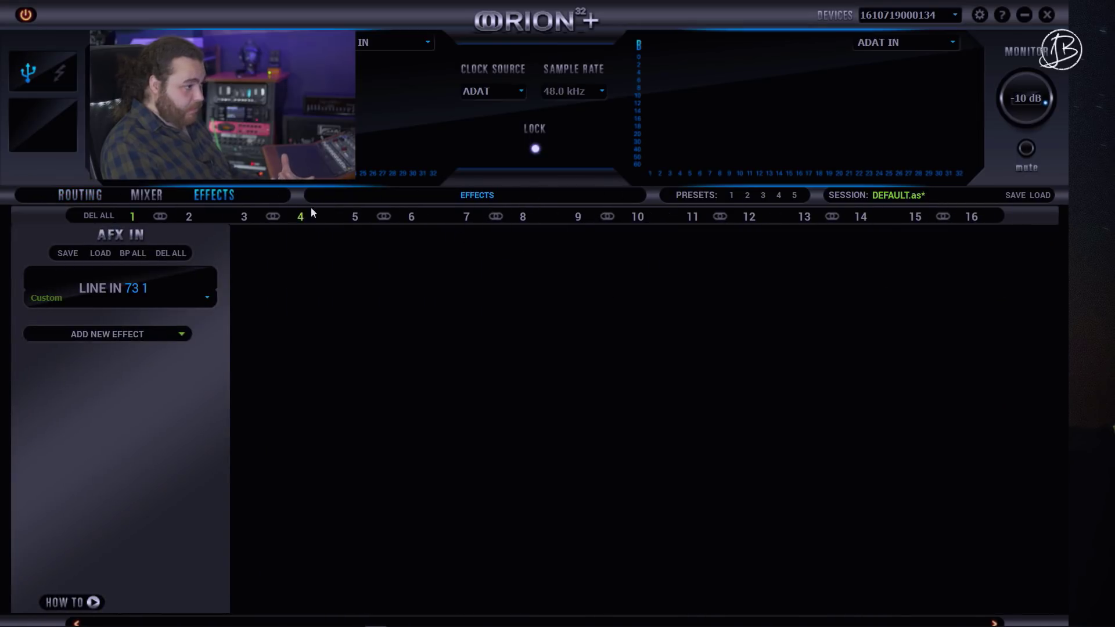
click(82, 198)
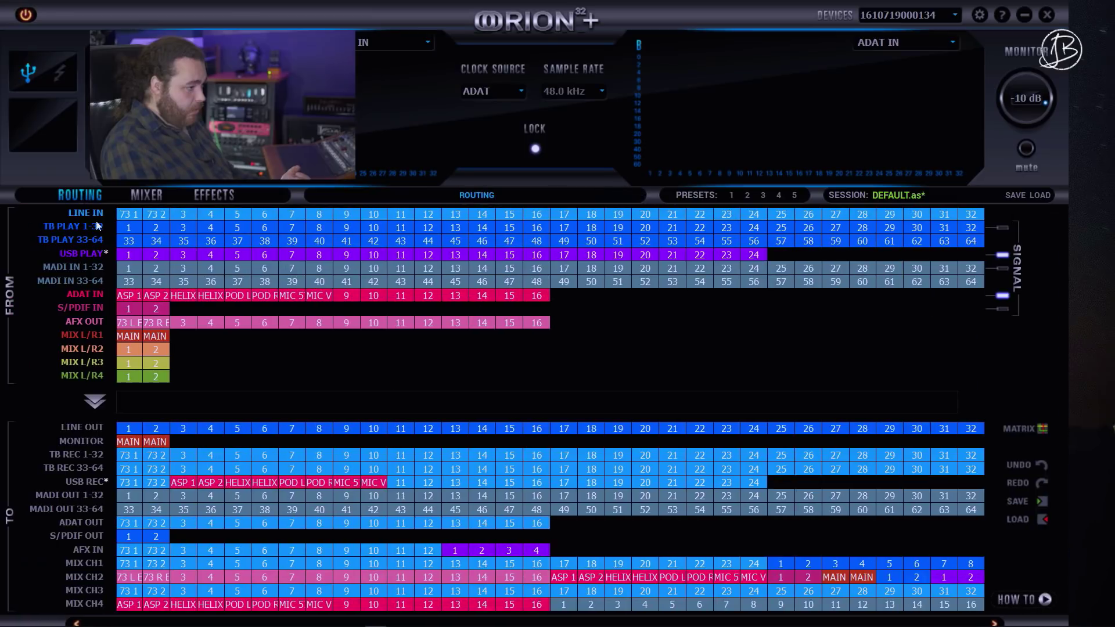
drag(132, 297, 185, 552)
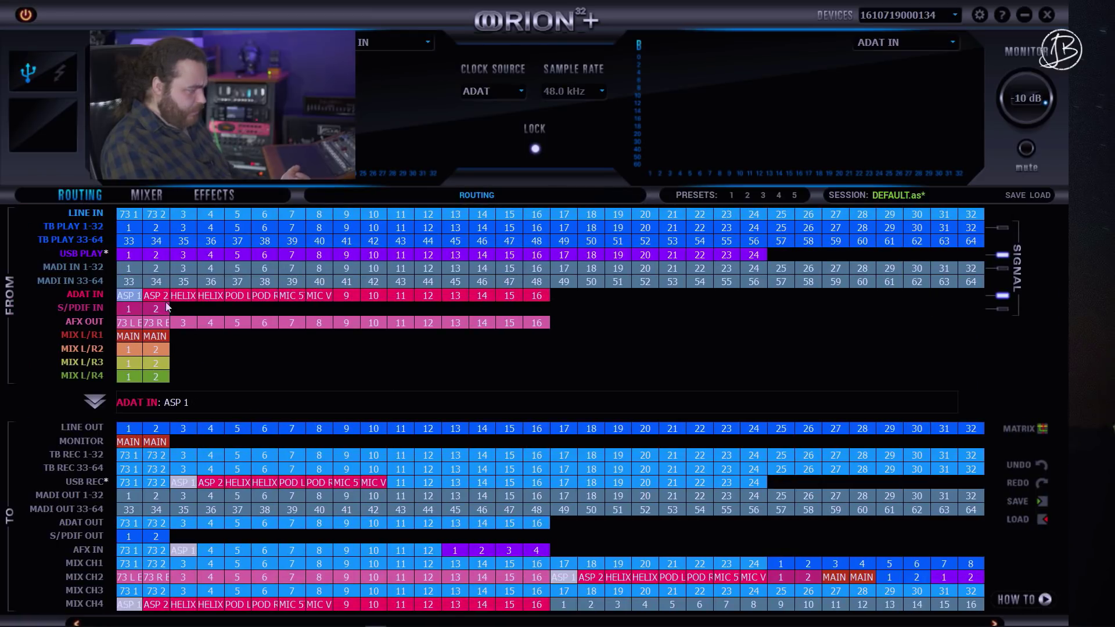
drag(155, 297, 212, 550)
drag(190, 296, 262, 549)
drag(242, 296, 294, 548)
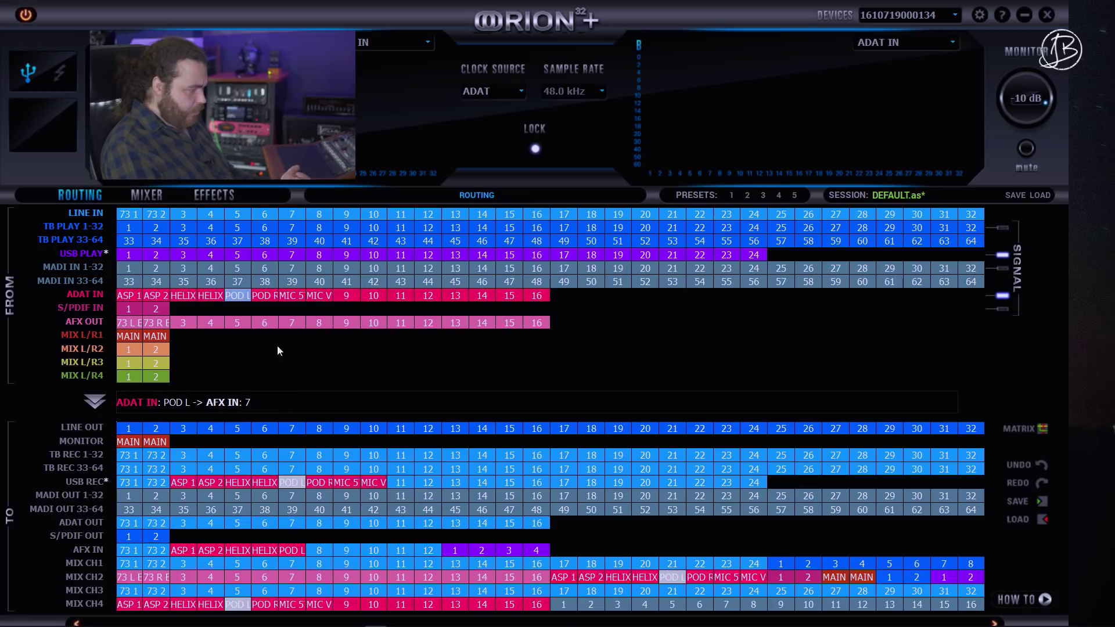
drag(263, 296, 313, 549)
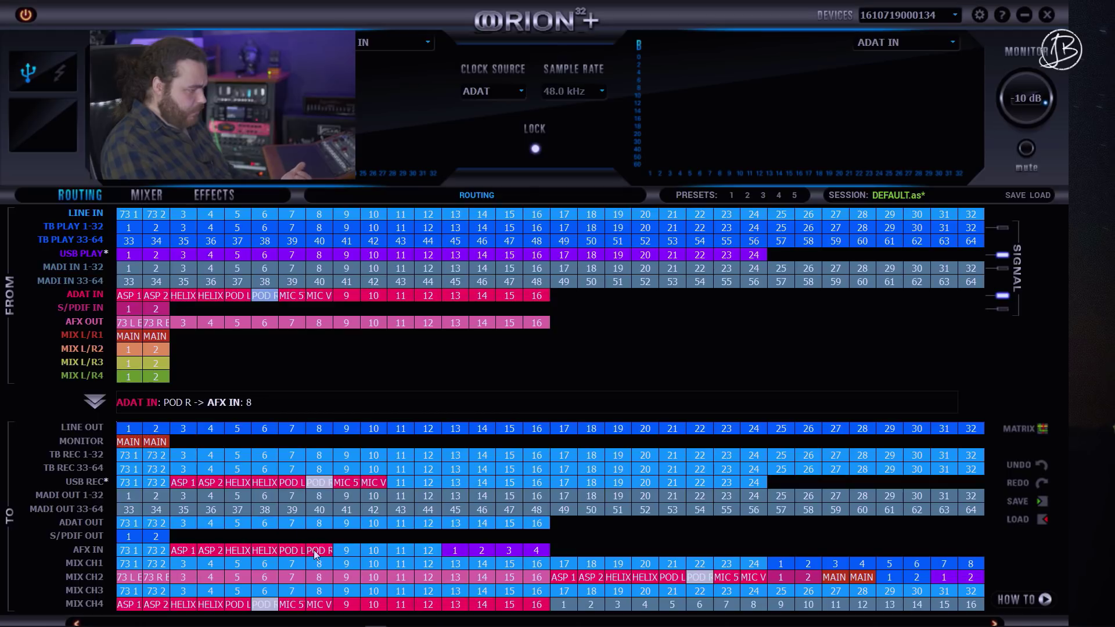
drag(297, 296, 351, 548)
drag(316, 297, 383, 475)
drag(319, 303, 376, 557)
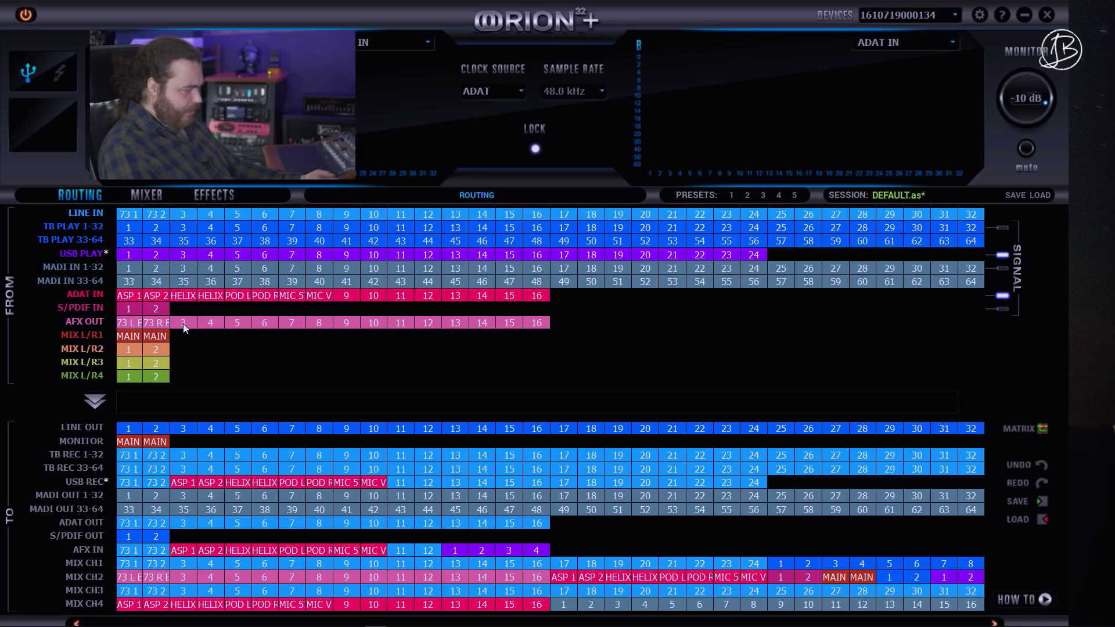
Step: Rename AFX OUT channel 3 to "ASP 1 E" and AFX OUT channel 4 to "ASP 2 E"
drag(183, 323, 224, 387)
text(ASP 1 E)
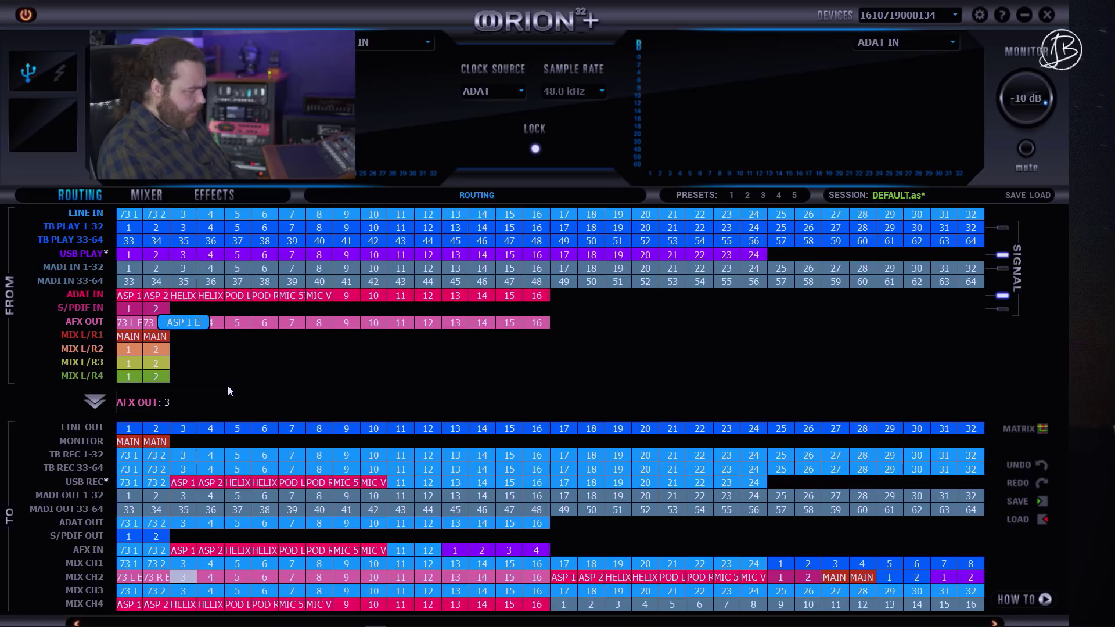
key(Return)
double_click(214, 323)
text(ASP 2)
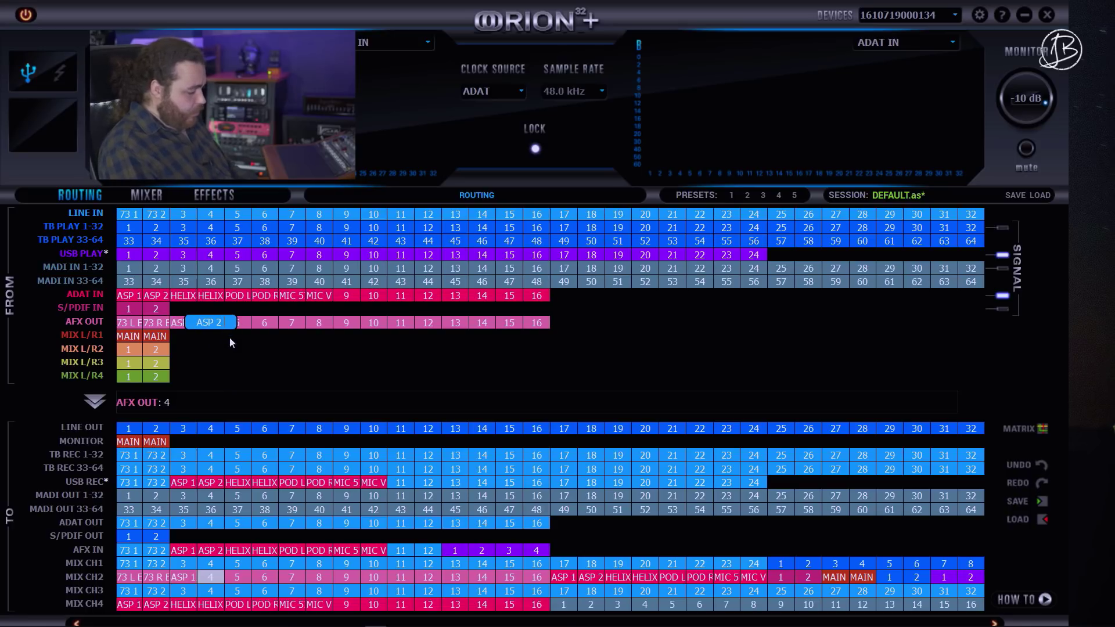
key(Return)
Step: Rename AFX OUT channel 5 to "HELIX L E" and AFX OUT channel 6 to "HELIX R E"
double_click(233, 325)
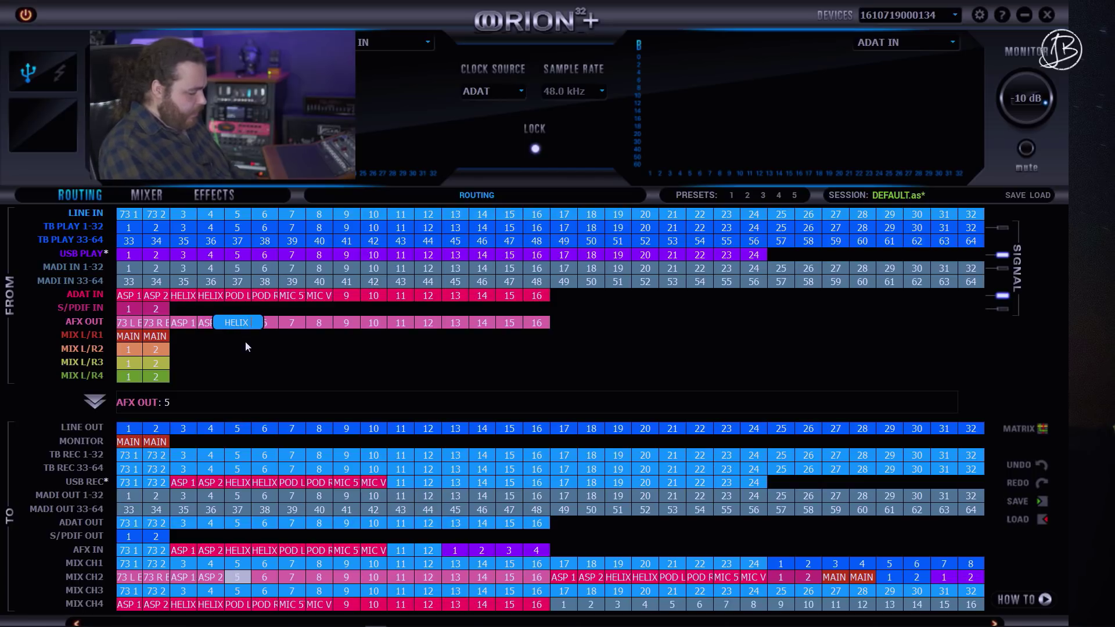
text(HELIX L)
double_click(271, 322)
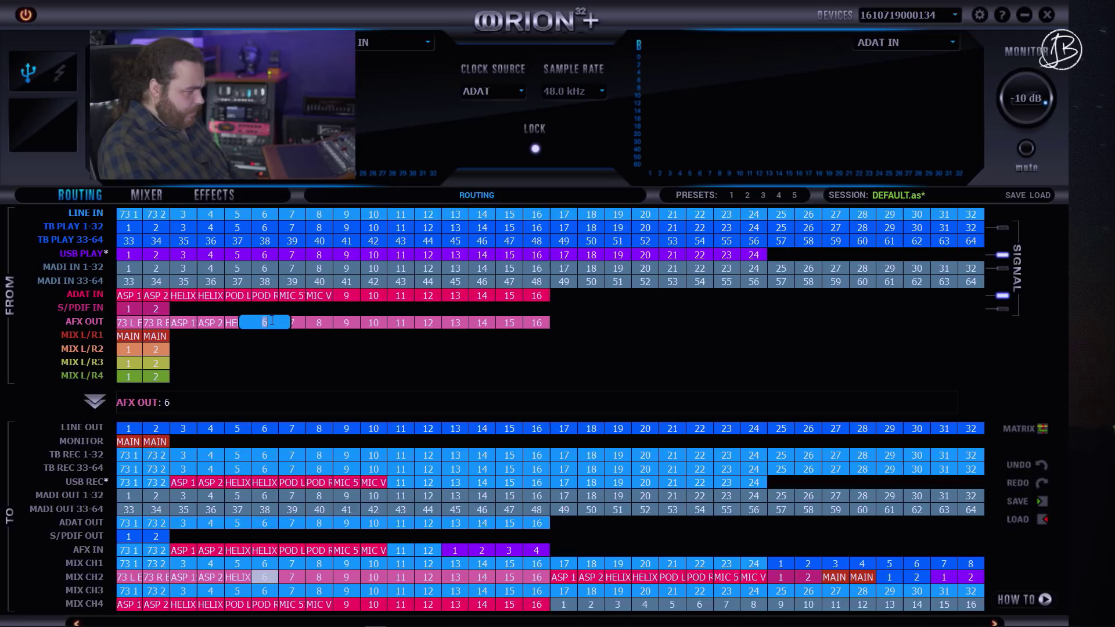
text(HELIX R)
key(Return)
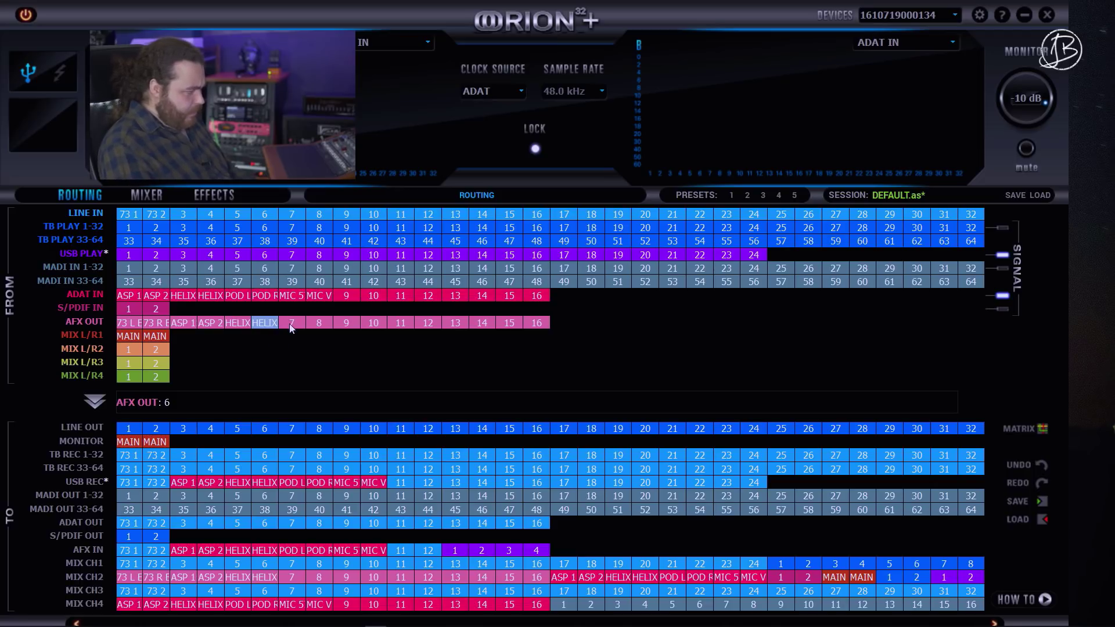
Step: Label AFX OUT channel 7 as "POD L E" and AFX OUT channel 8 as "POD R E"
double_click(290, 324)
text(POD L)
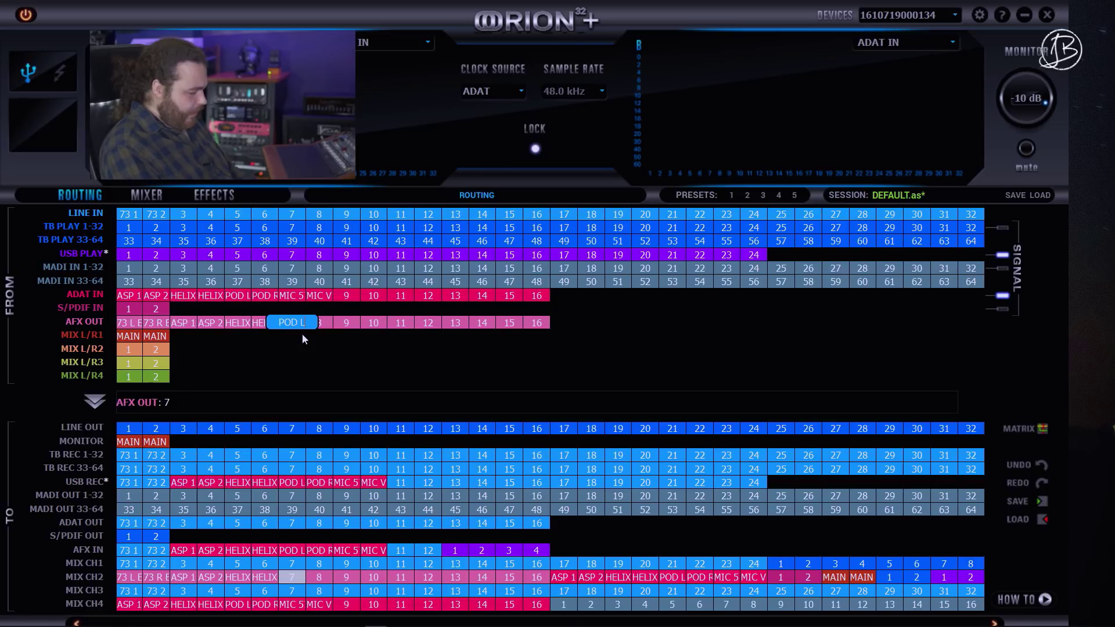
key(Tab)
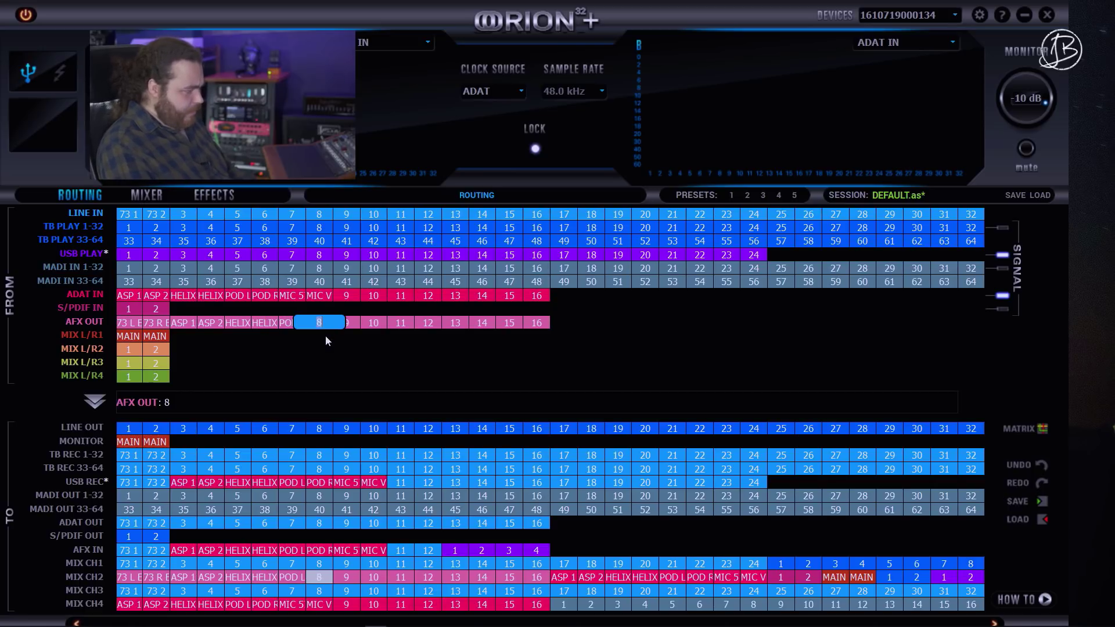
key(BackSpace)
text(POD R E)
key(Return)
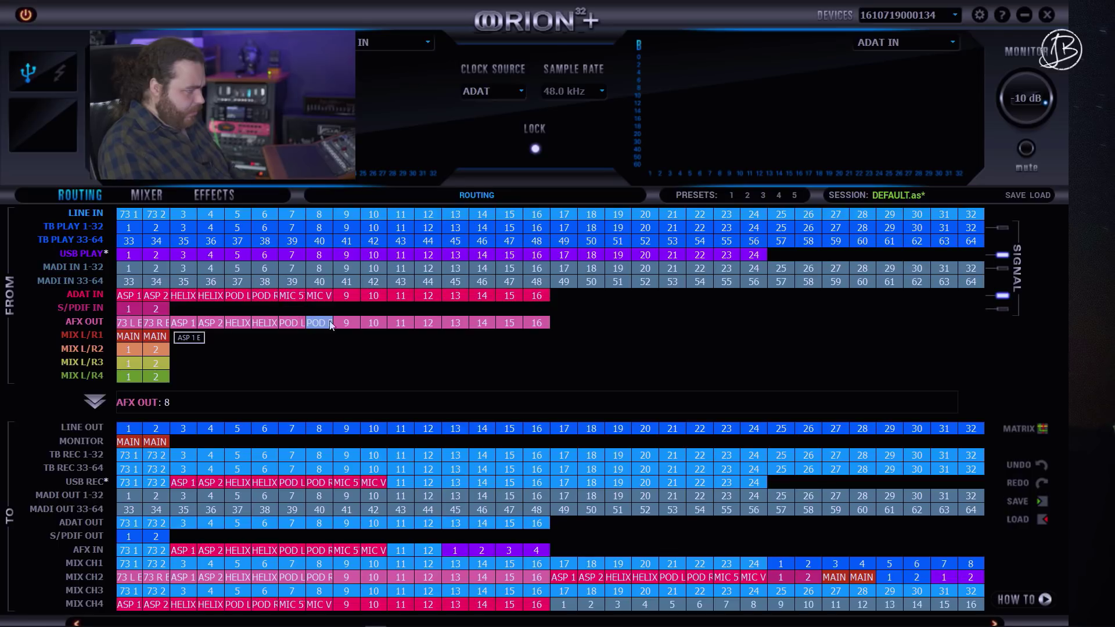
Step: Label AFX OUT channel 9 as "57 E" and AFX OUT channel 10 as "VR1 E"
double_click(344, 322)
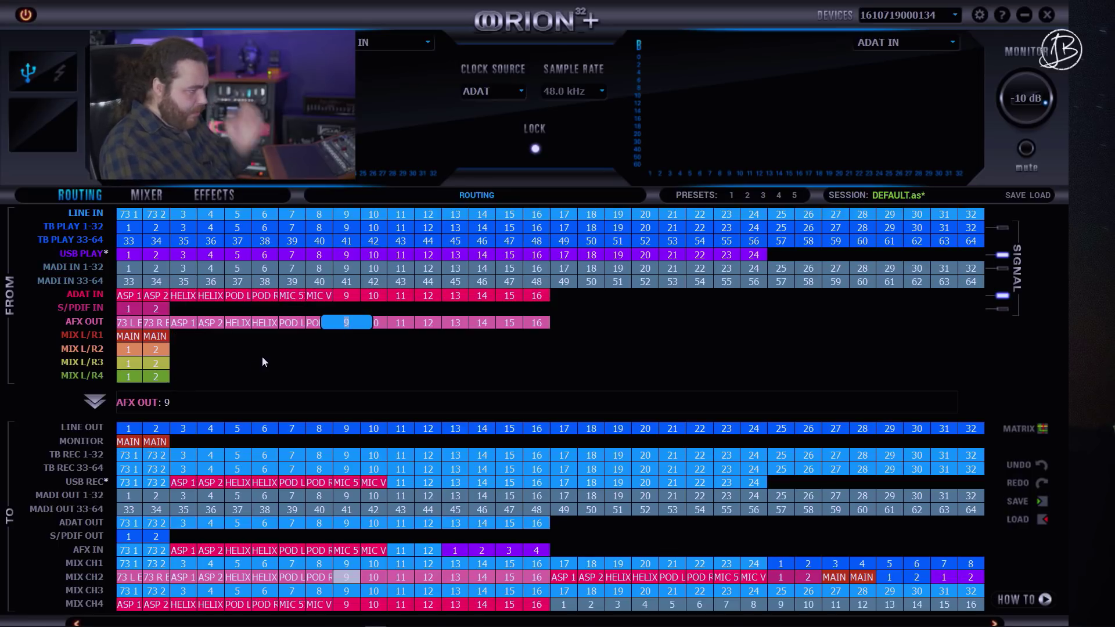
text(57 E)
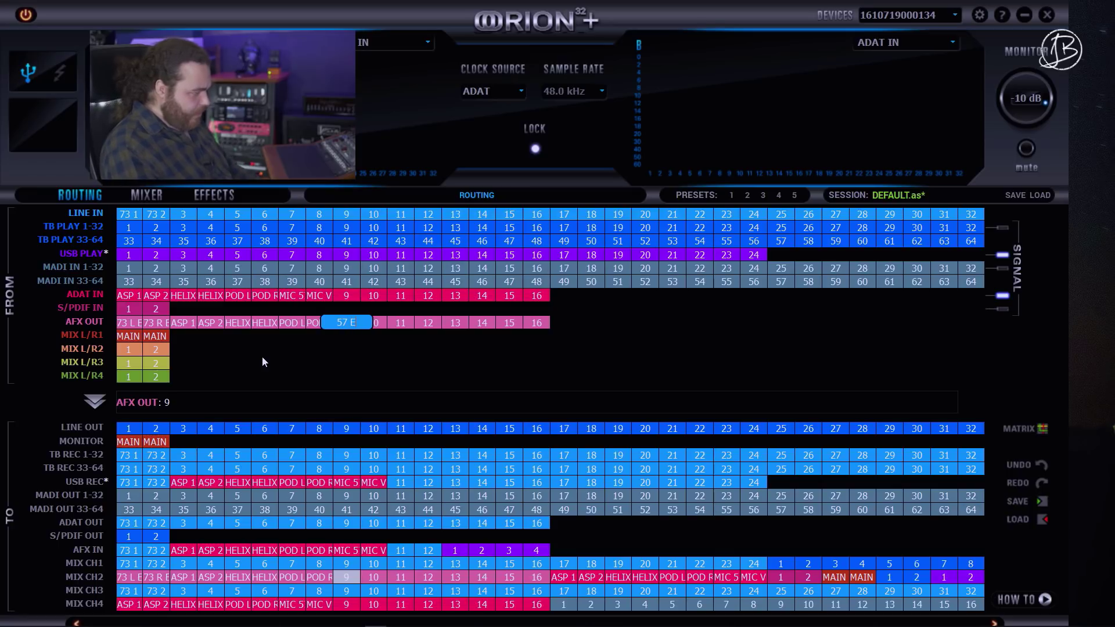
key(Return)
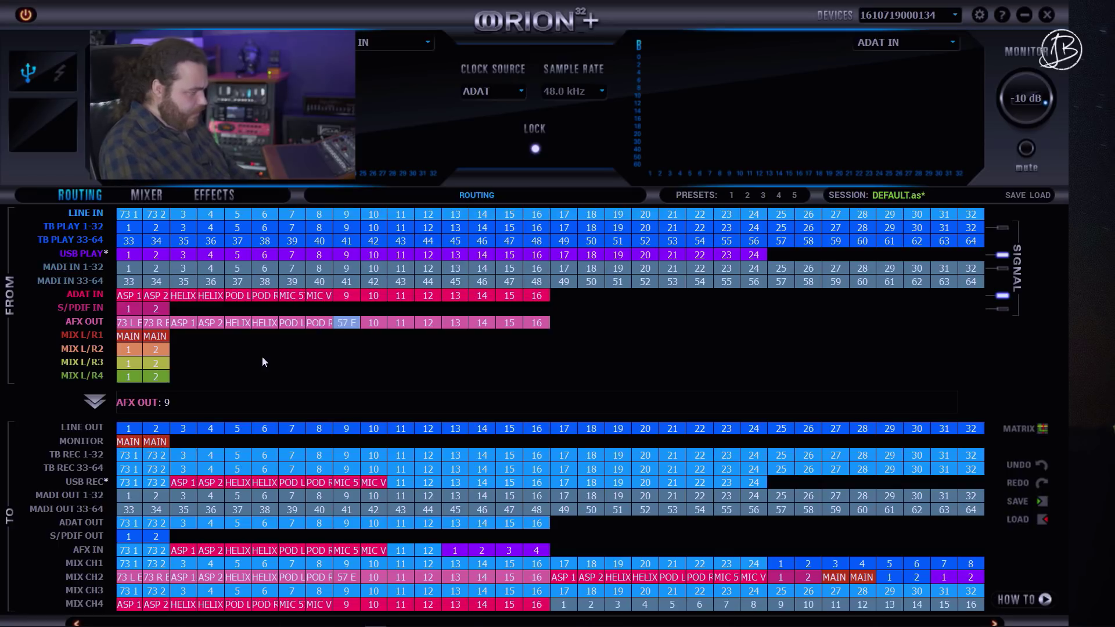
double_click(374, 324)
text(VR1 E)
key(Return)
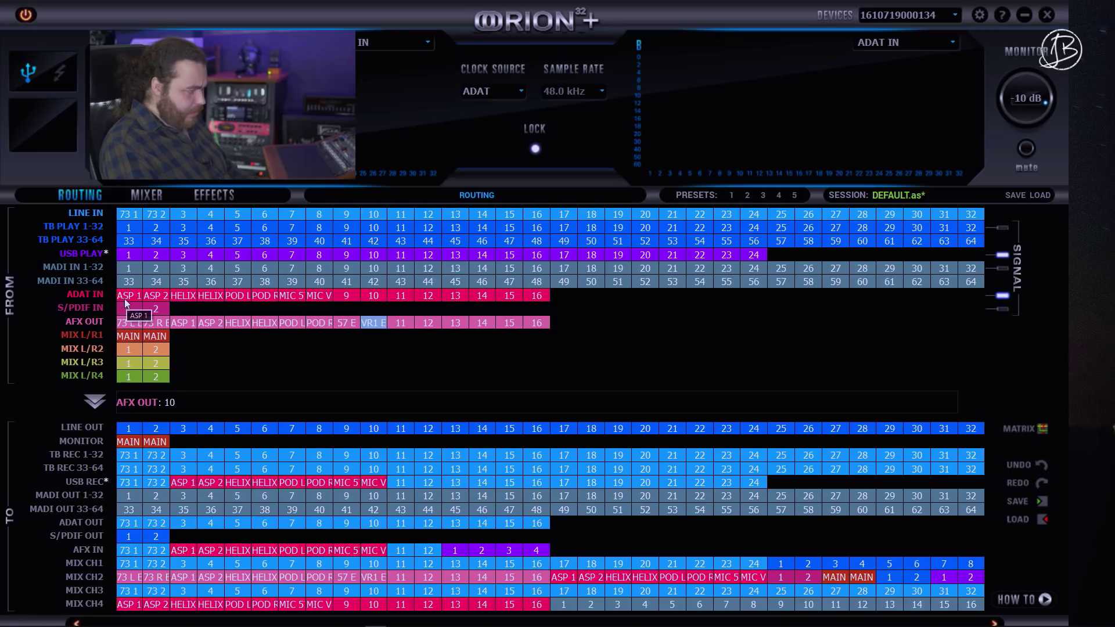
Step: Route the eight labelled ADAT IN channels, ASP 1 through MIC VR1, to MIX CH1 channels 3 through 10
drag(128, 294, 184, 571)
drag(155, 295, 183, 429)
drag(206, 562, 210, 564)
drag(180, 301, 239, 569)
mouse_move(210, 296)
mouse_down()
mouse_move(264, 495)
mouse_move(264, 571)
mouse_up()
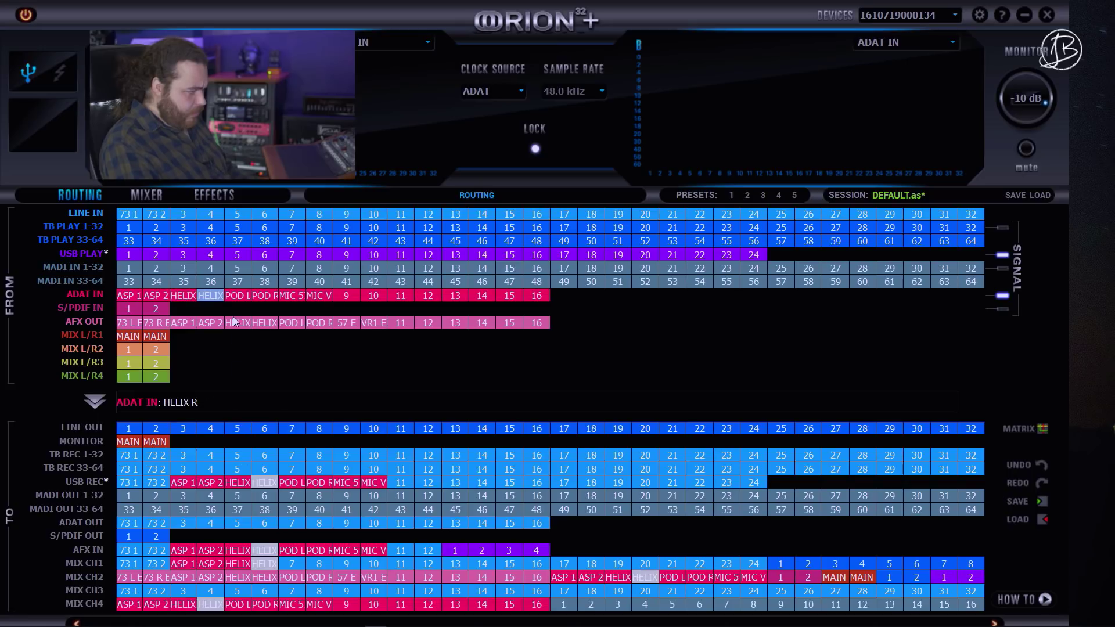
drag(237, 295, 319, 564)
drag(292, 295, 346, 568)
drag(318, 297, 377, 568)
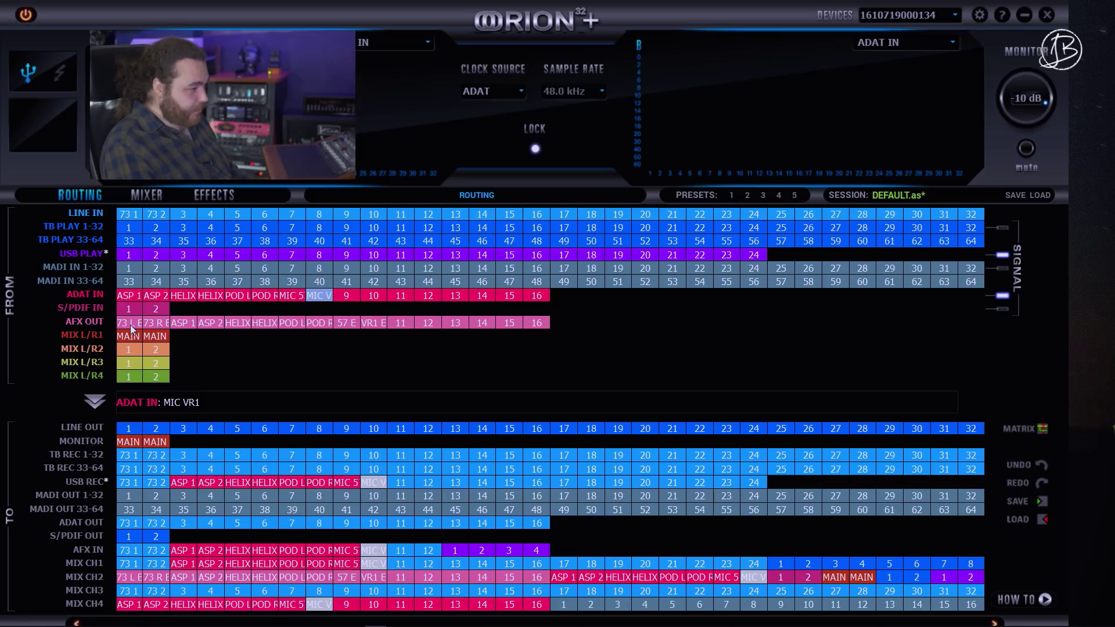
Step: Route the ten labelled AFX OUT channels, 73 L E through VR1 E, to MIX CH1 channels 11 through 20
drag(127, 324, 404, 562)
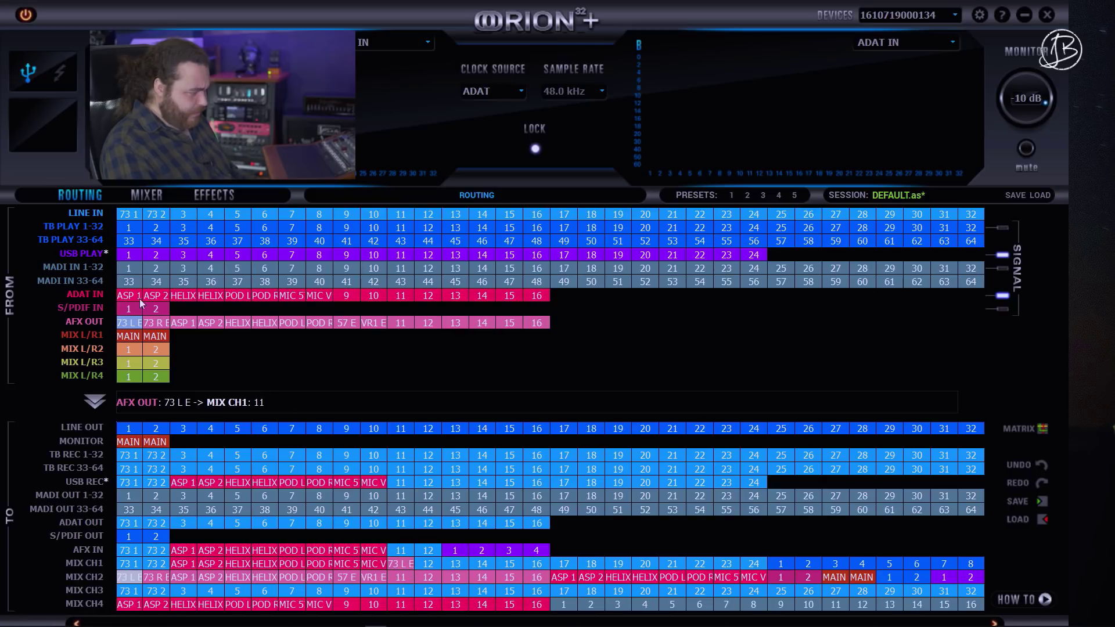
drag(157, 327, 430, 566)
drag(183, 324, 455, 564)
drag(211, 323, 486, 569)
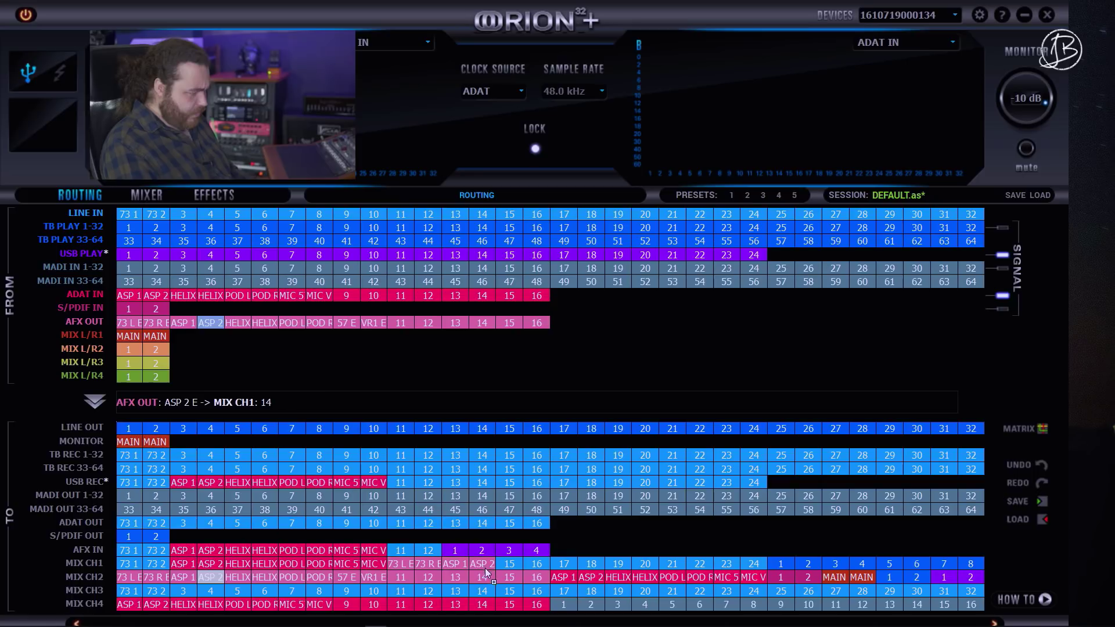
drag(243, 324, 516, 569)
drag(266, 322, 539, 571)
drag(298, 324, 566, 562)
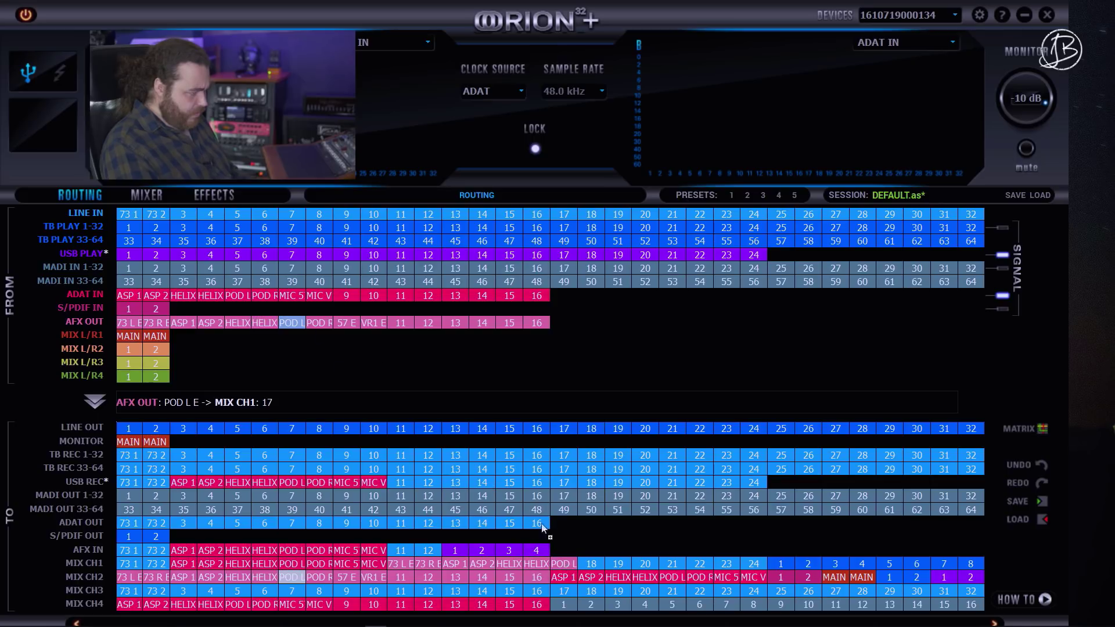
drag(319, 320, 592, 558)
drag(535, 493, 588, 558)
drag(347, 323, 603, 537)
drag(372, 322, 650, 564)
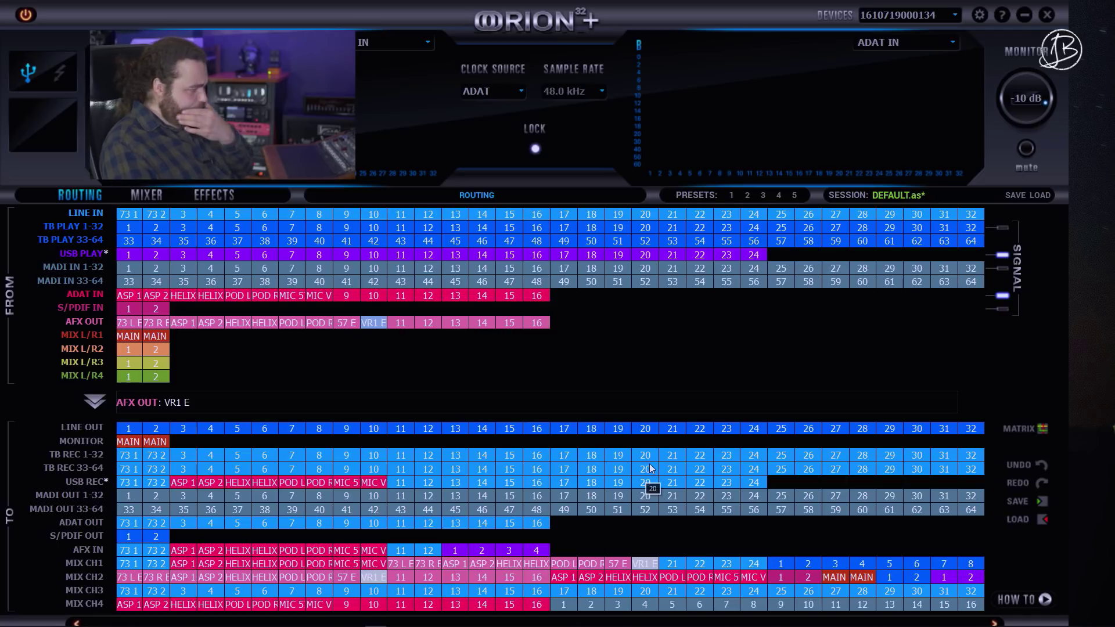
Step: Route USB PLAY 1 and 2 to MIX CH1 channels 31 and 32, and check the channel strips in Mixer 1
click(127, 253)
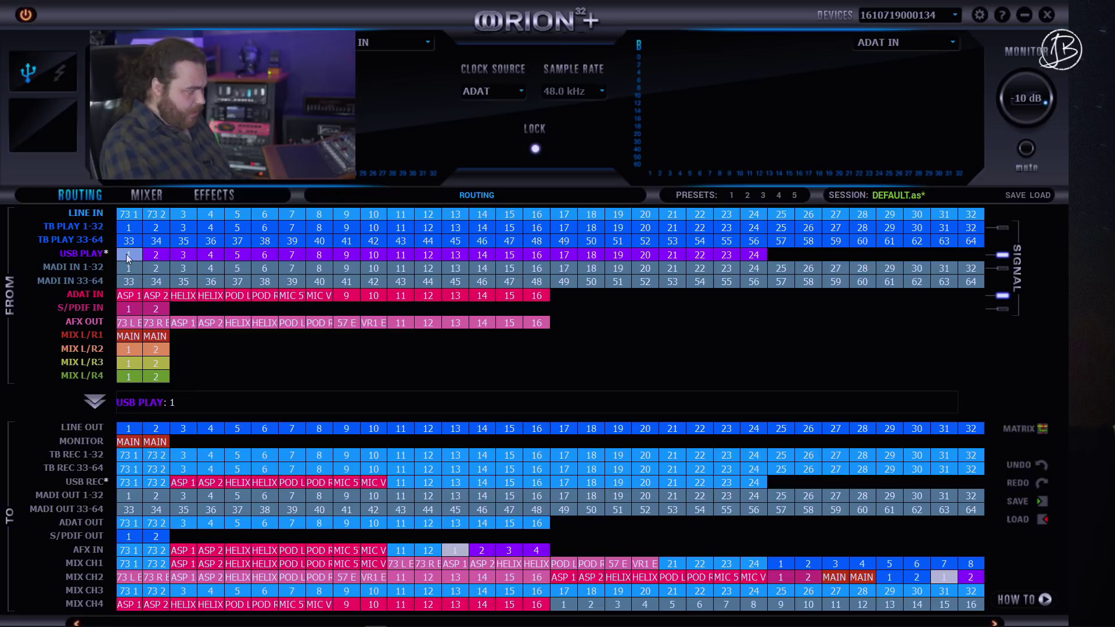
click(943, 562)
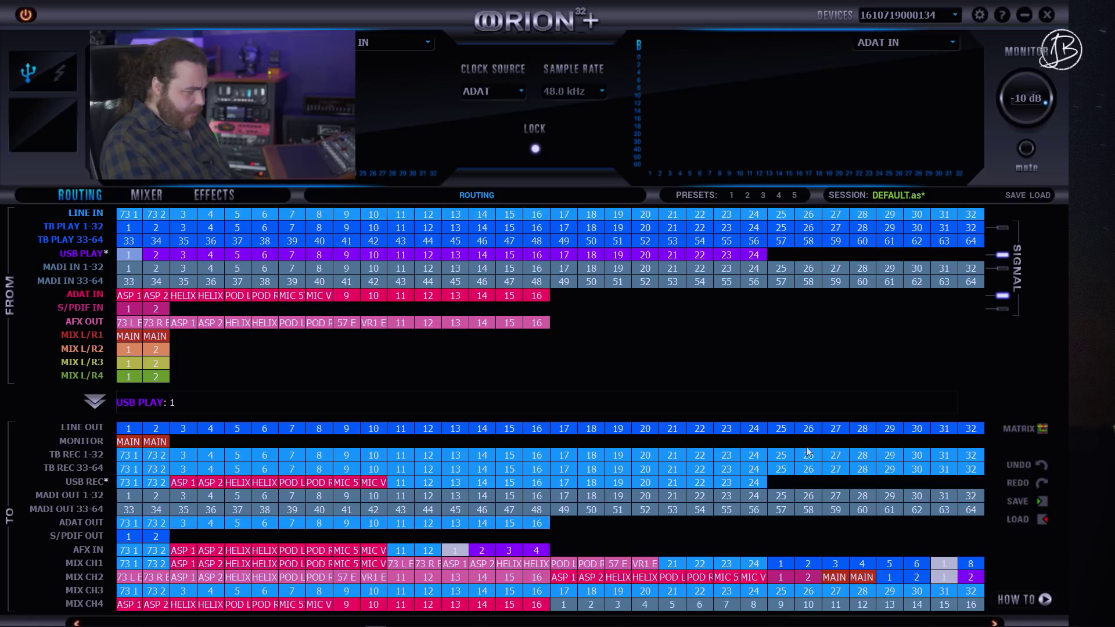
click(164, 252)
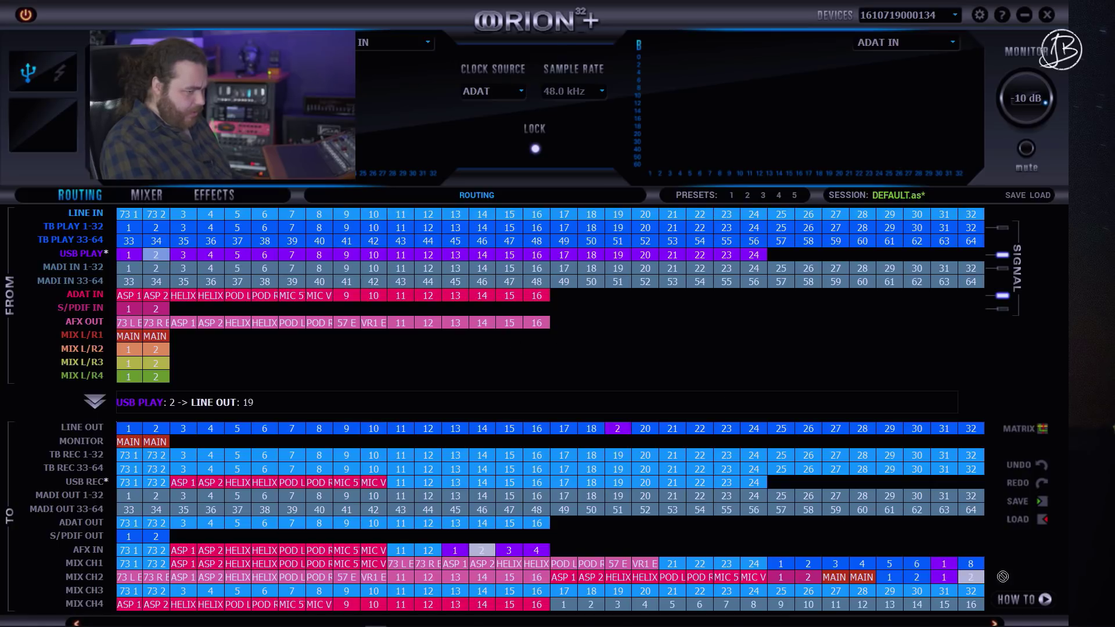
click(972, 564)
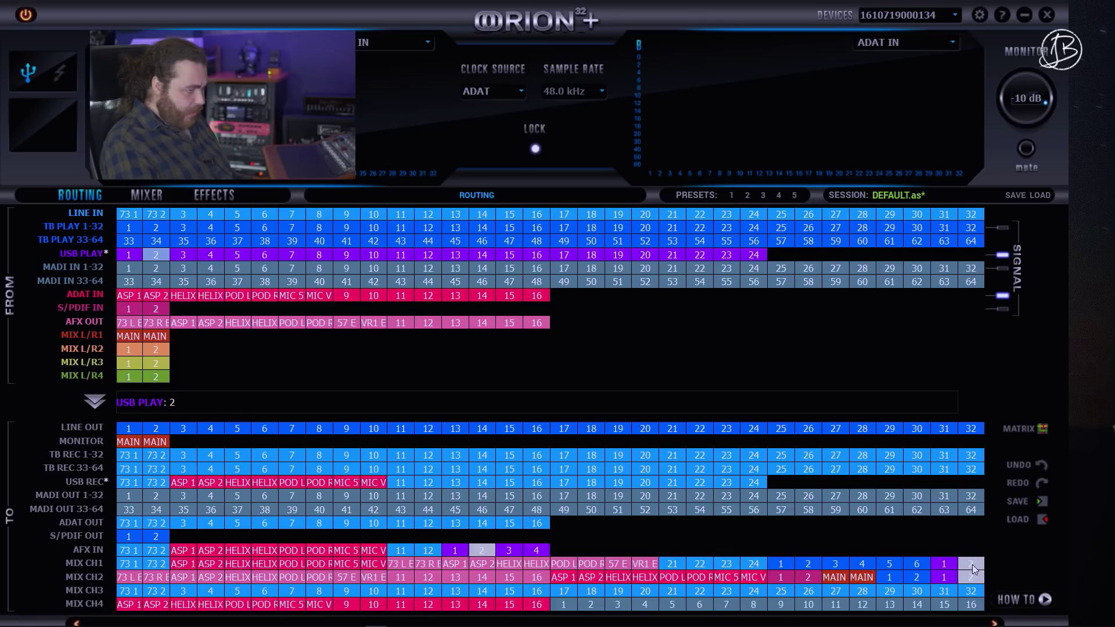
click(144, 195)
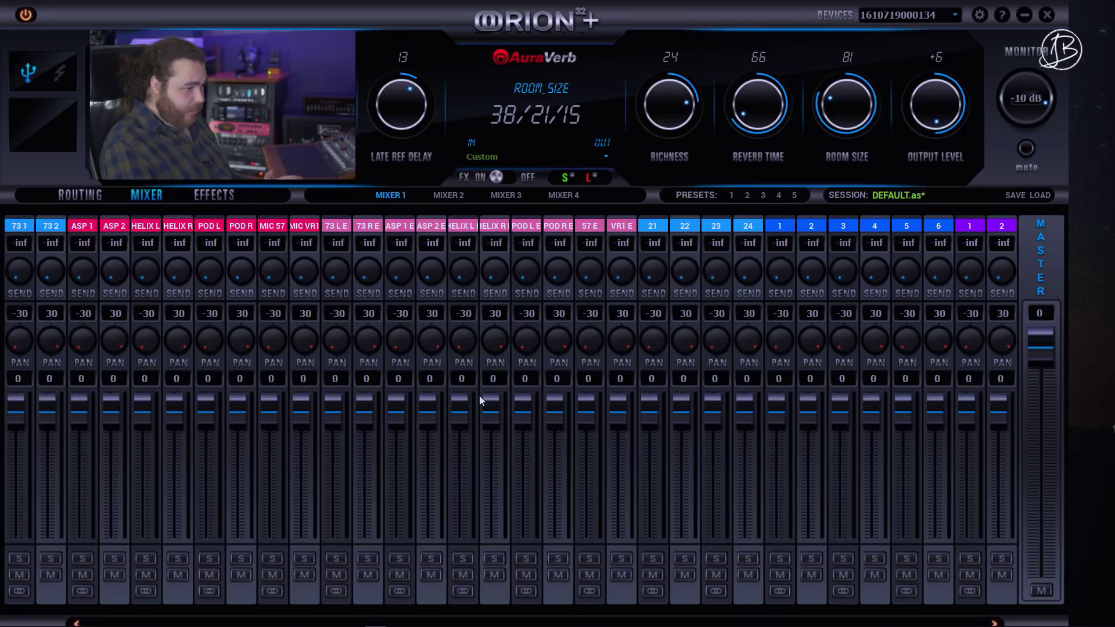
Step: Route the ten labelled AFX OUT channels, 73 L E through VR1 E, to USB REC 11 through 20
click(62, 197)
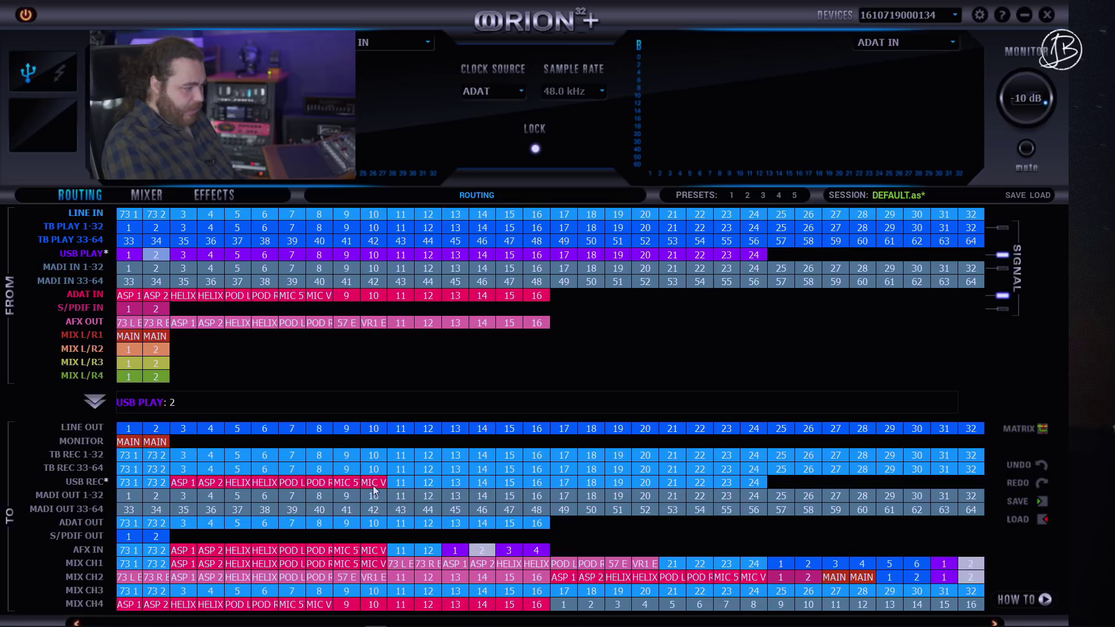
drag(130, 325, 402, 486)
drag(157, 322, 424, 483)
drag(187, 320, 485, 488)
drag(236, 323, 509, 485)
drag(269, 329, 541, 481)
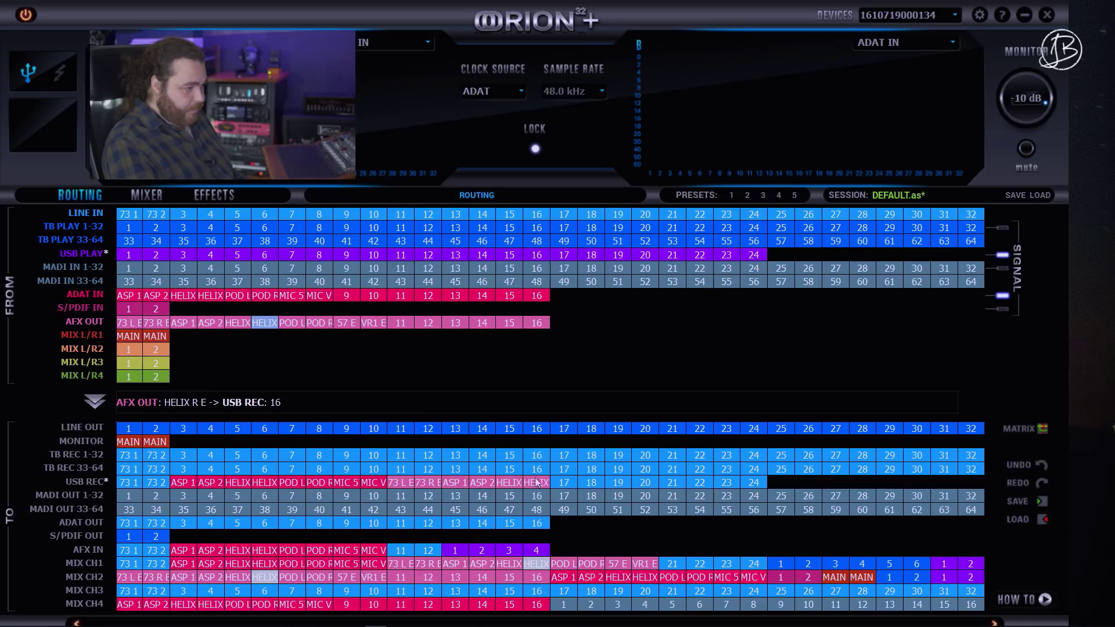
drag(556, 481, 565, 485)
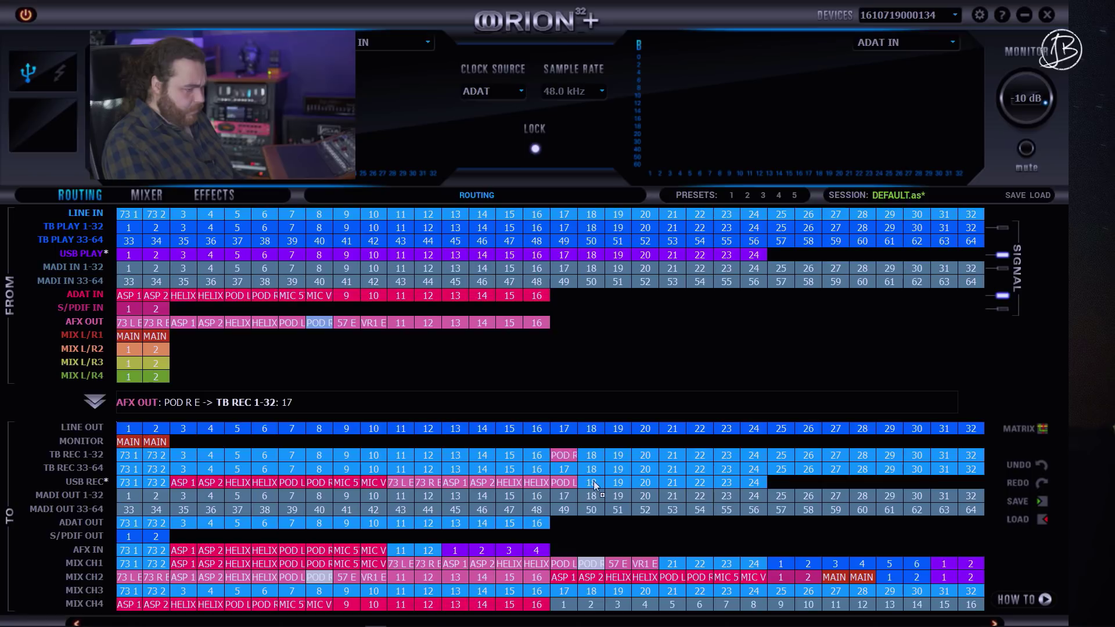
drag(595, 484, 595, 485)
drag(347, 322, 648, 482)
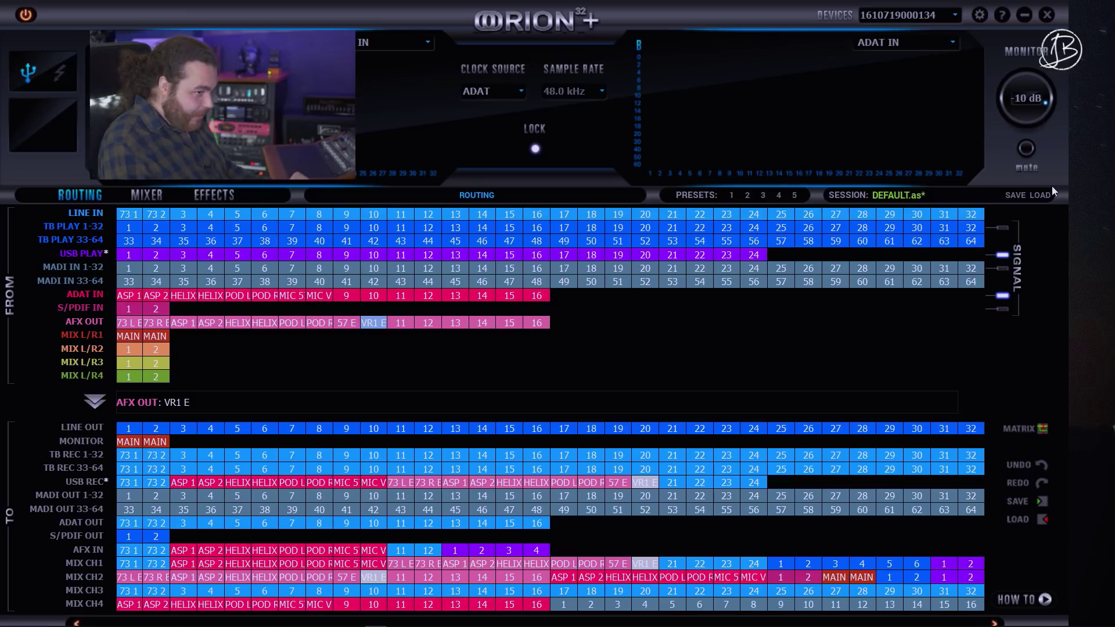
Step: Save the session in Documents under the file name GUITAR AND BASS TRACKING NEW
click(1014, 195)
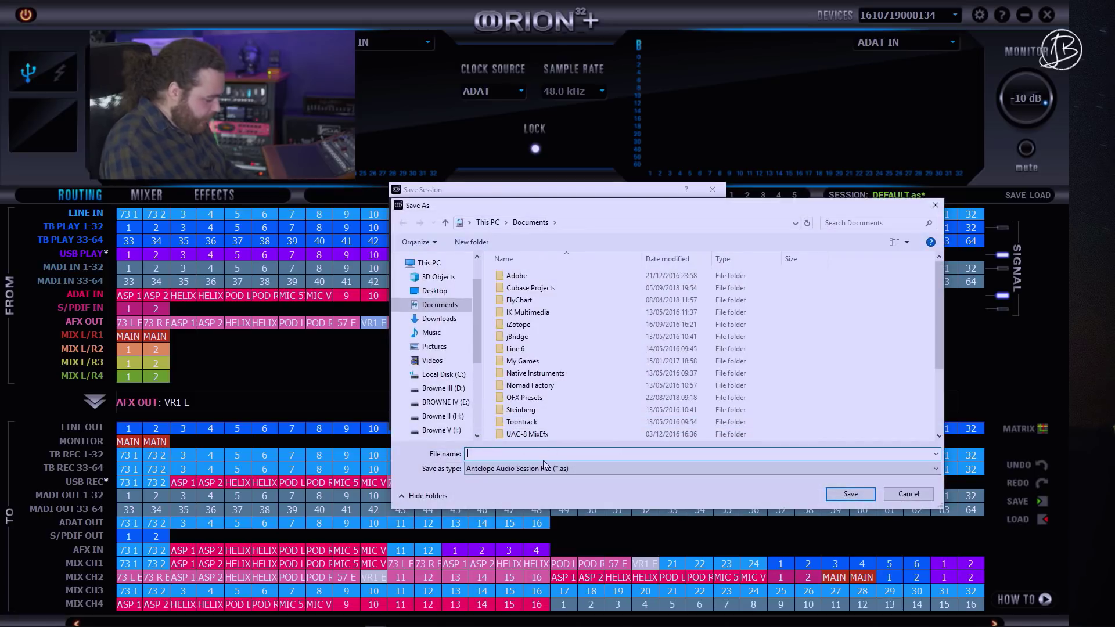
text(guita)
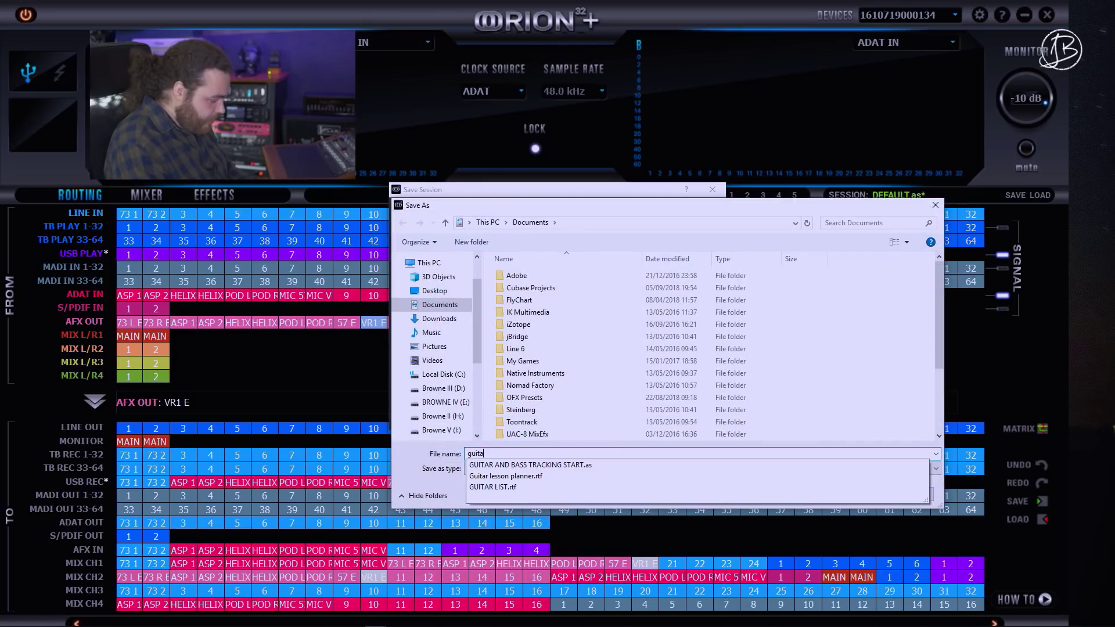
text(uiTAR/BASS TRACKING)
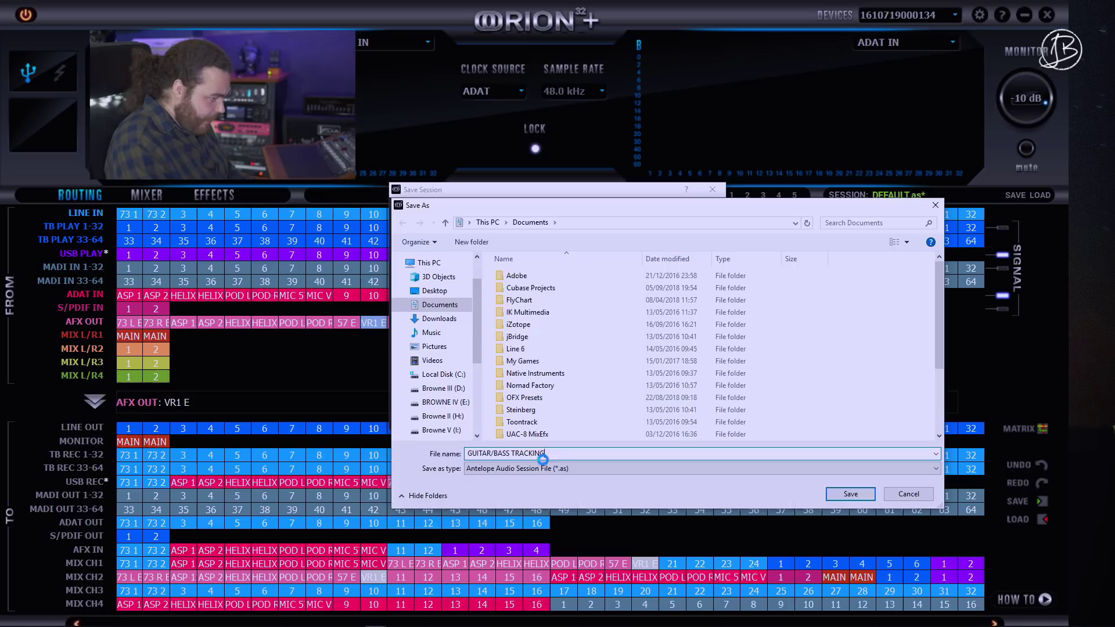
key(Return)
click(634, 325)
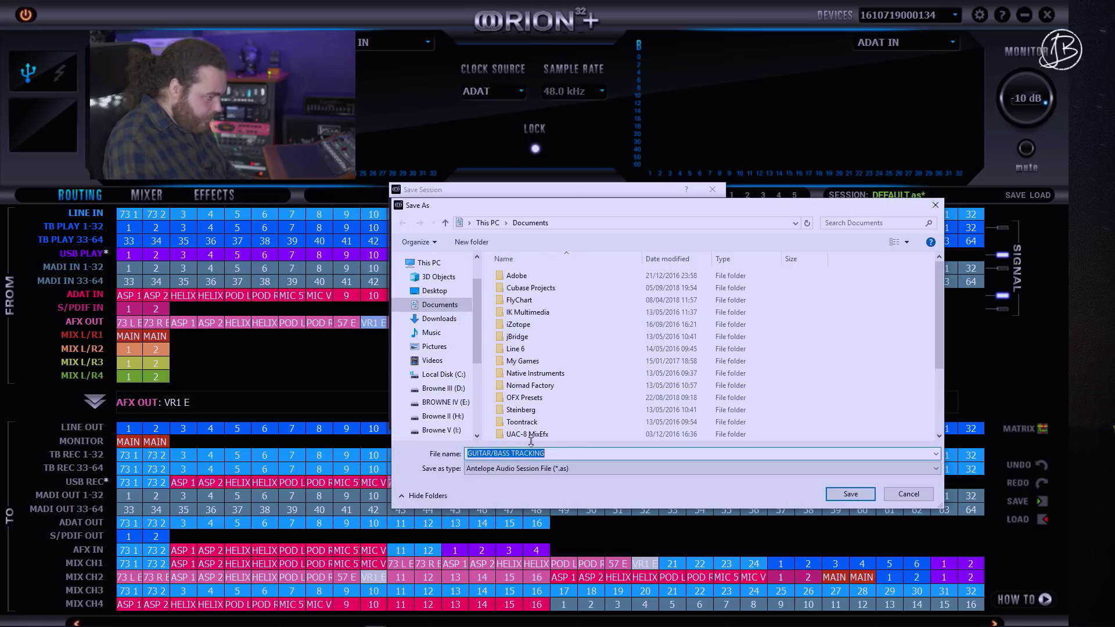
click(494, 453)
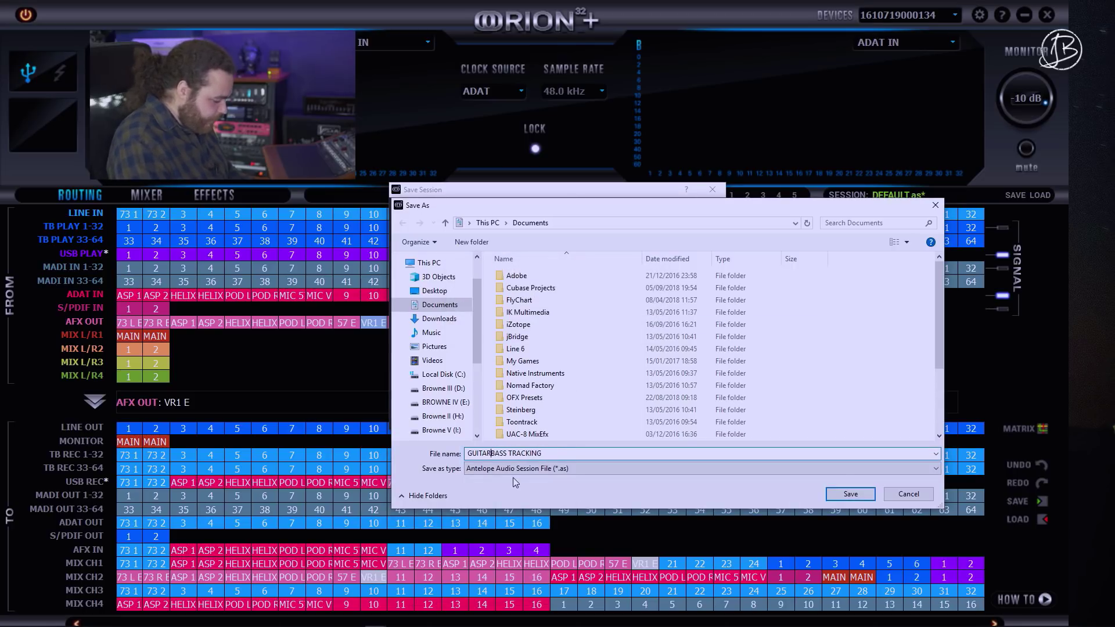
text(AND )
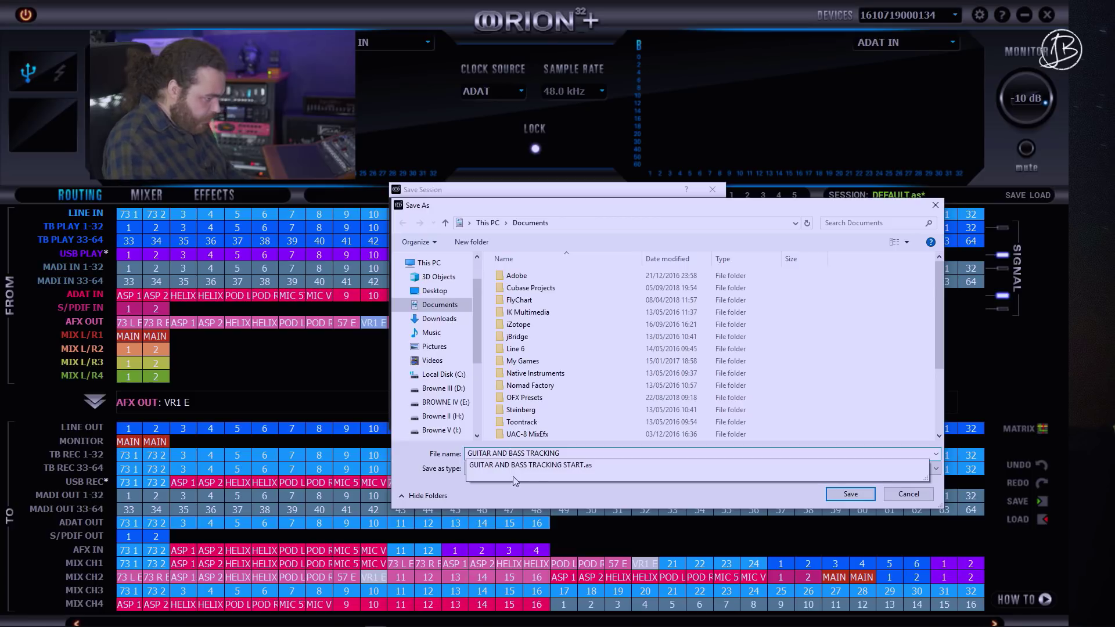
text( NEW)
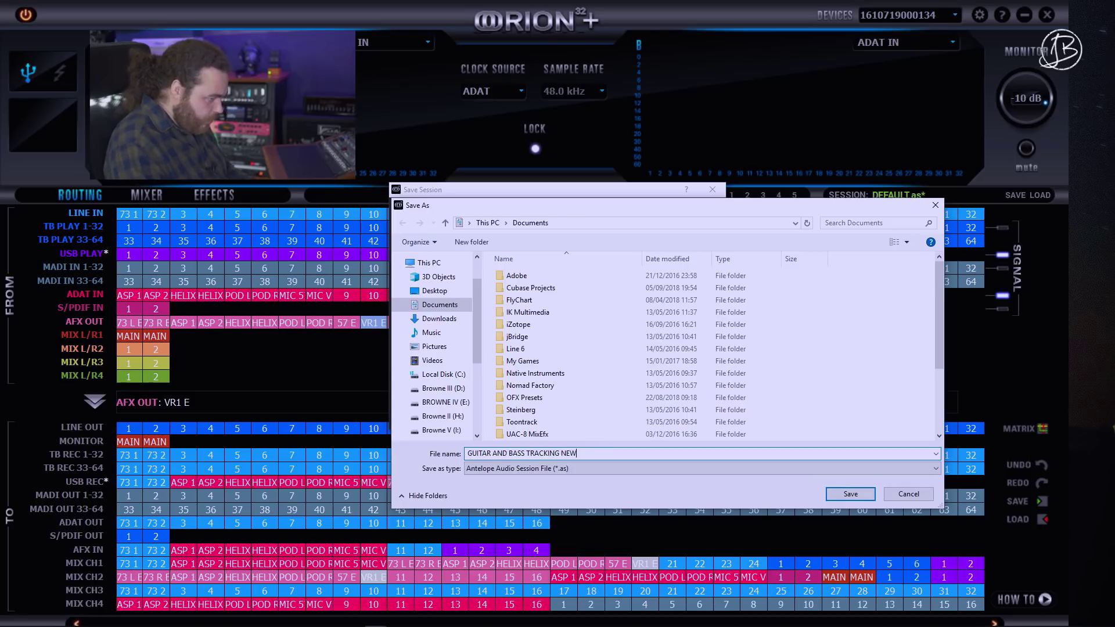
click(836, 498)
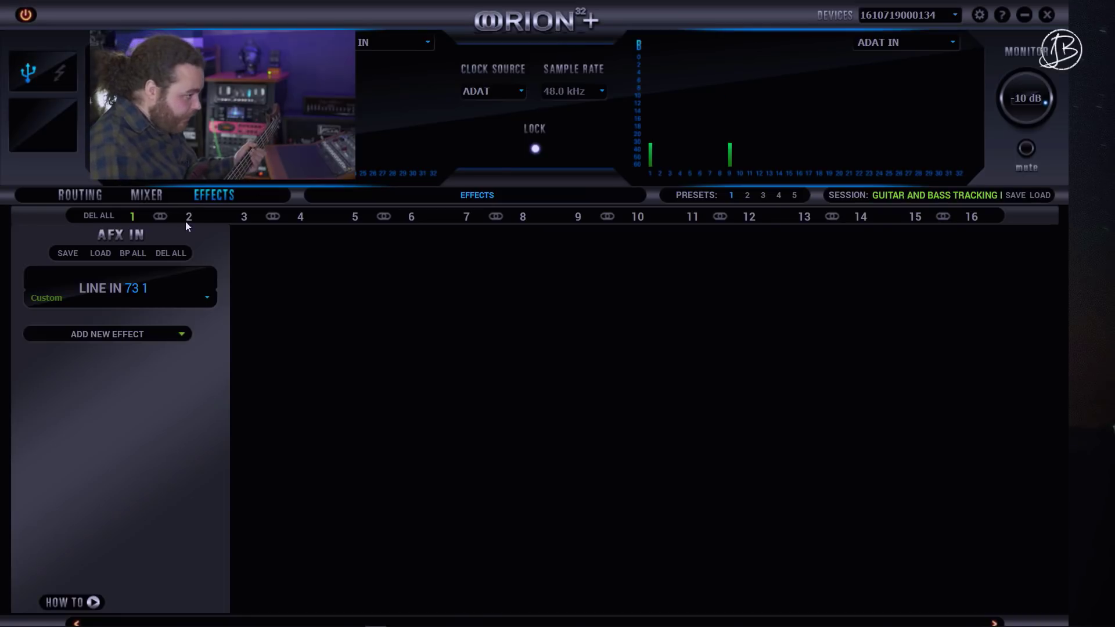
Step: Centre the pan of the ASP 1 and ASP 1 E channels at 0 in Mixer 1
click(145, 196)
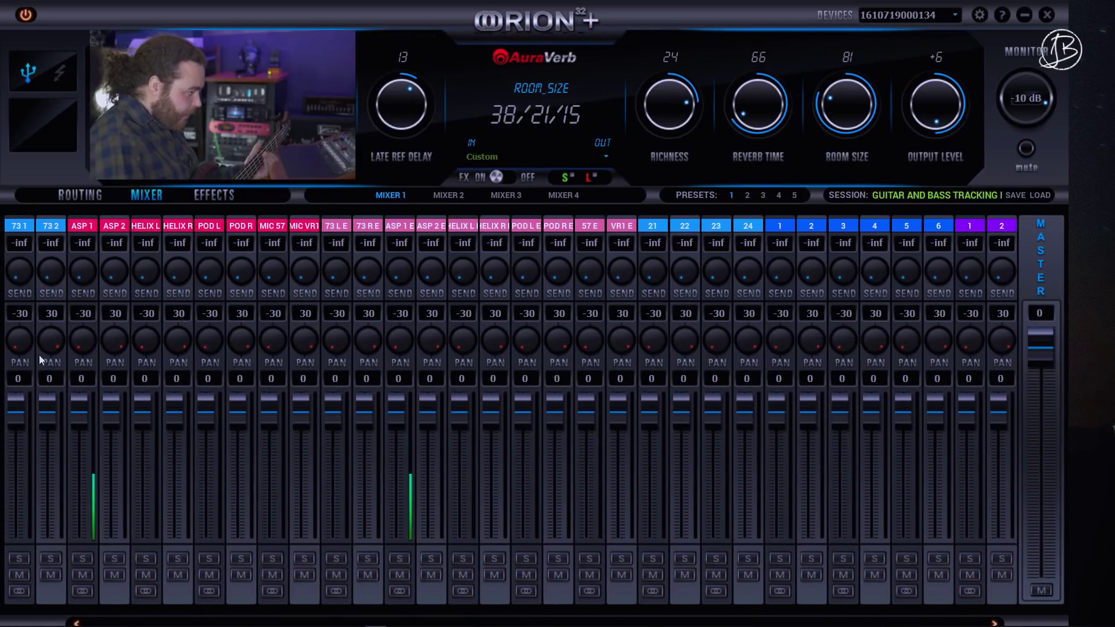
drag(80, 349, 76, 308)
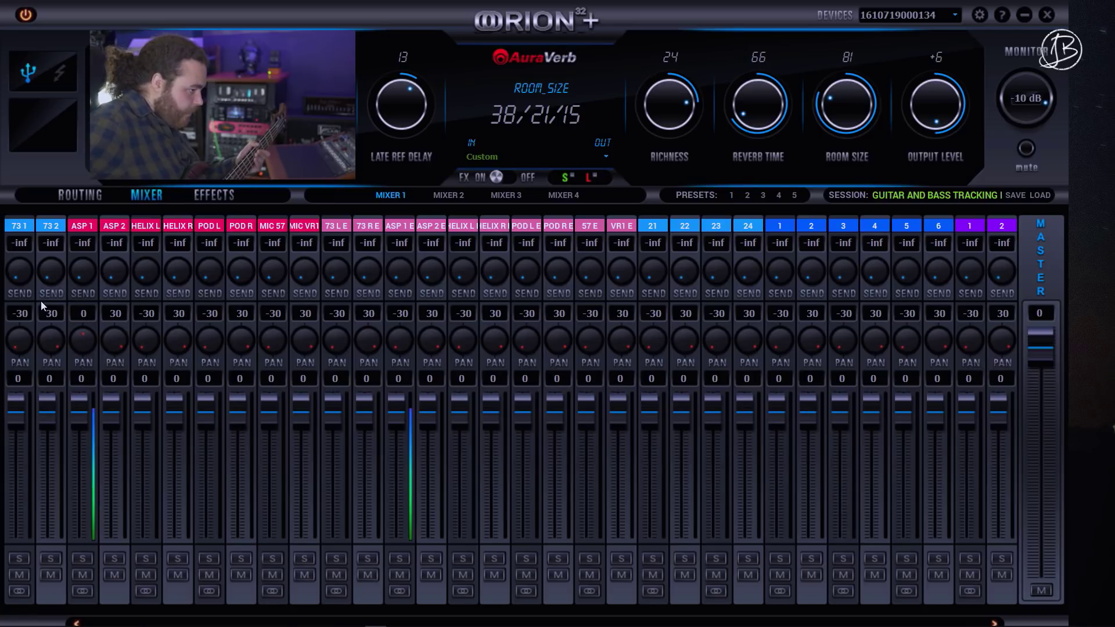
drag(398, 333, 399, 270)
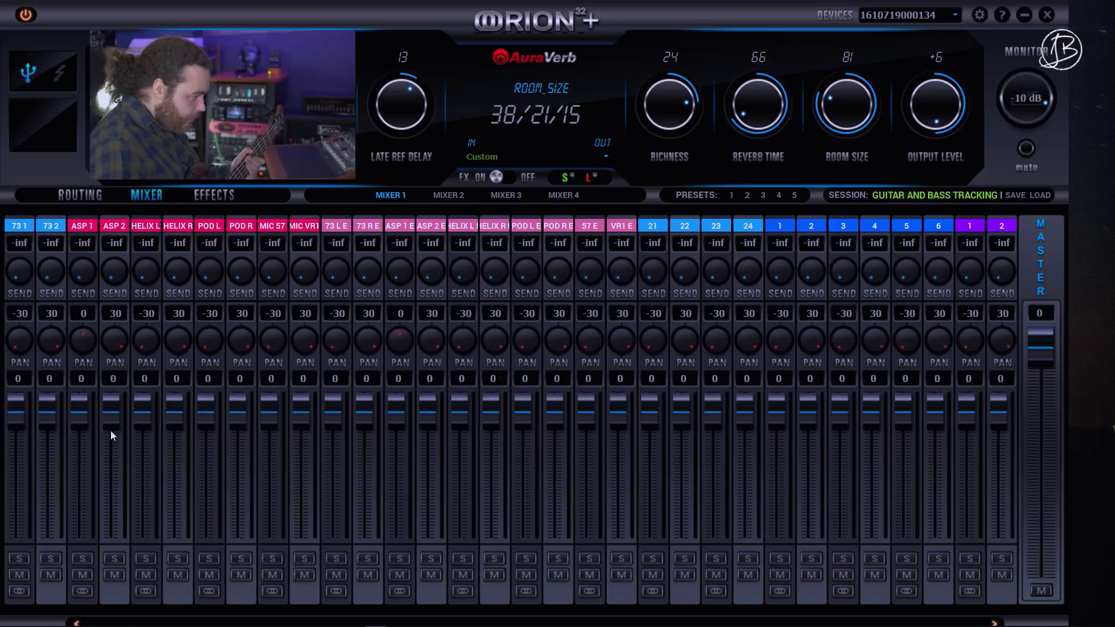
Step: Compare ASP 1 with ASP 1 E by lowering each fader to -inf and restoring it to 0, and mute ASP 1
drag(81, 416, 81, 526)
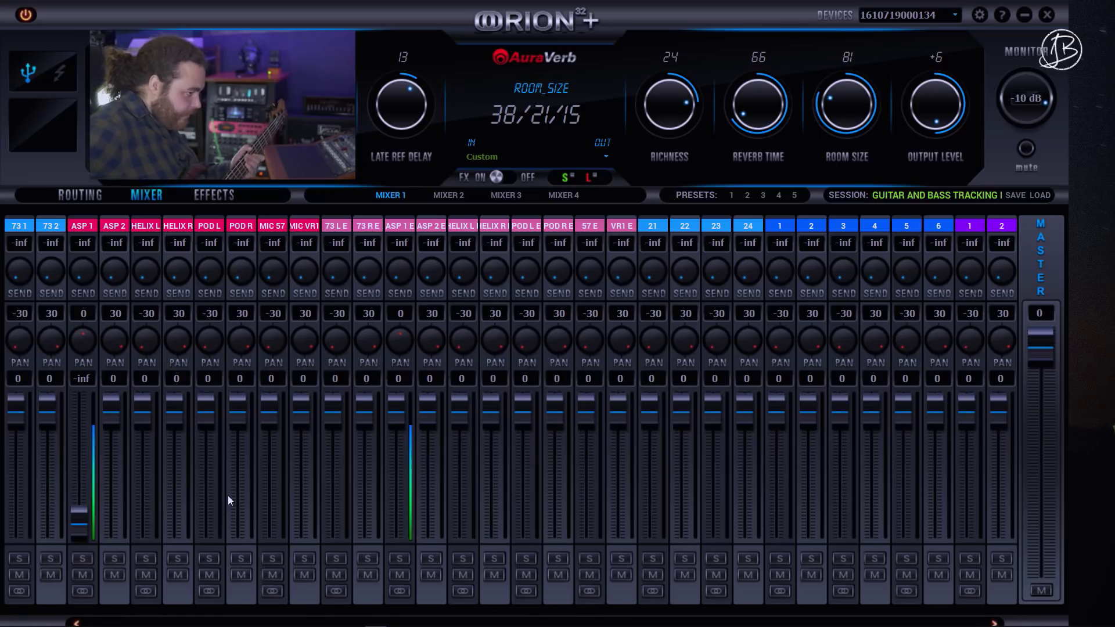
drag(397, 412, 382, 599)
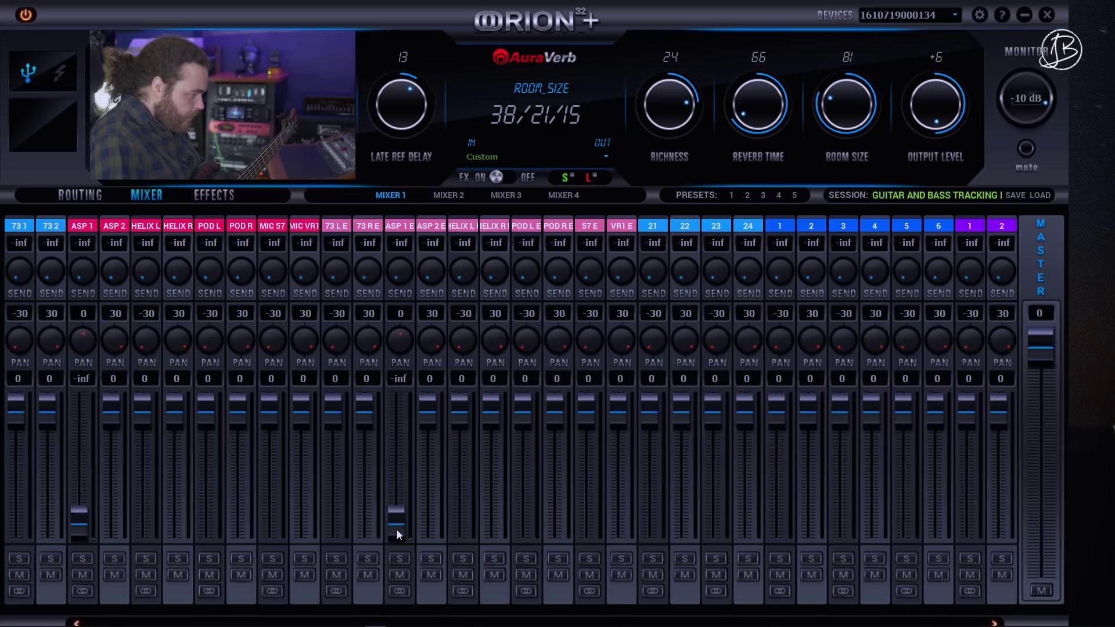
drag(397, 530, 398, 427)
drag(79, 512, 85, 385)
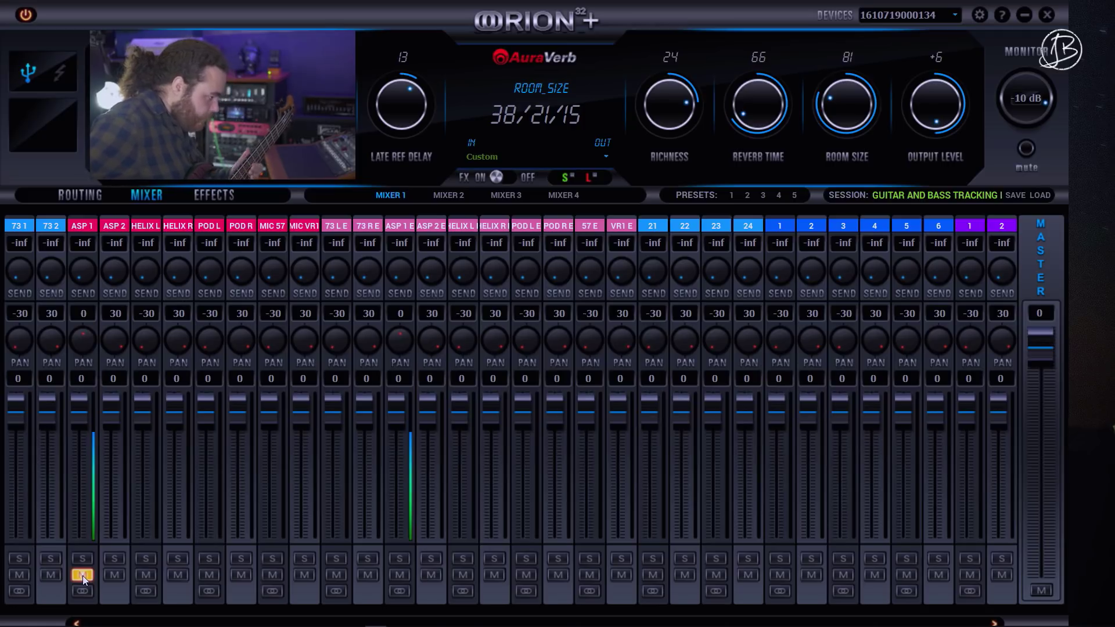
Step: Add the FET-A78 vintage compressor to AFX channel 3, fed by ADAT IN ASP 1
click(218, 197)
click(249, 217)
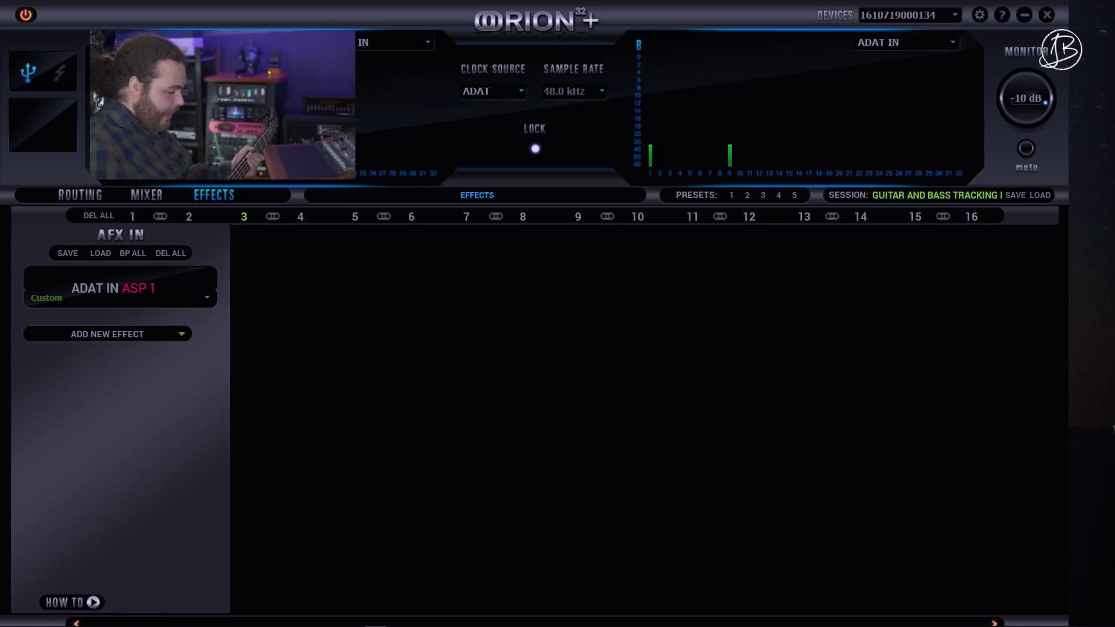
click(174, 337)
mouse_move(91, 424)
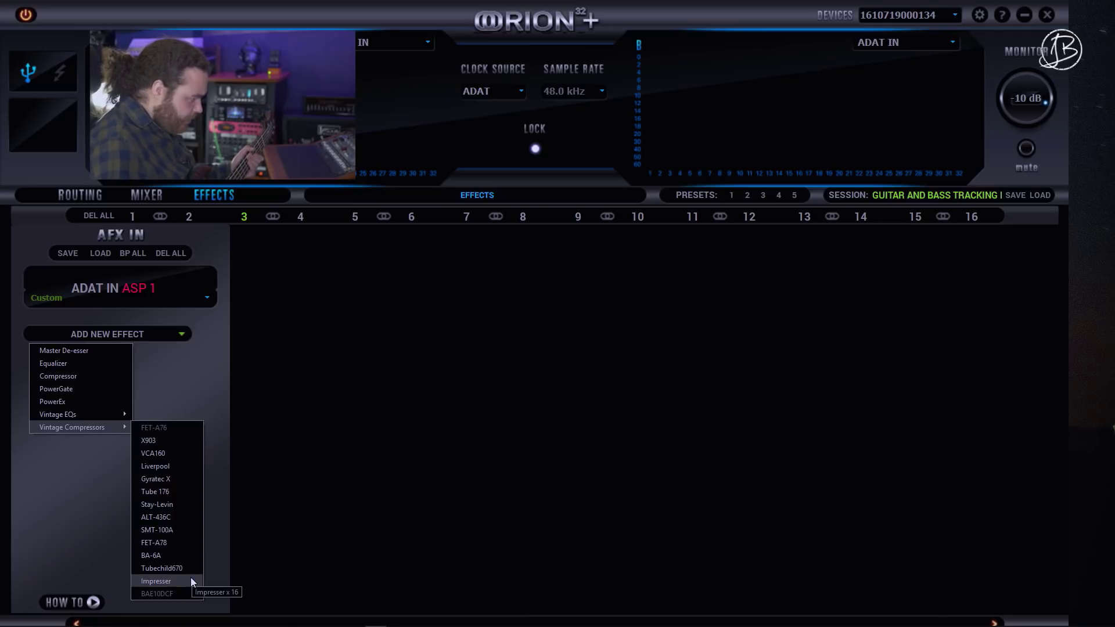
click(167, 543)
Step: Swap the compressor on AFX channel 3 for the Gyratec X and finally for the VCA160
click(185, 336)
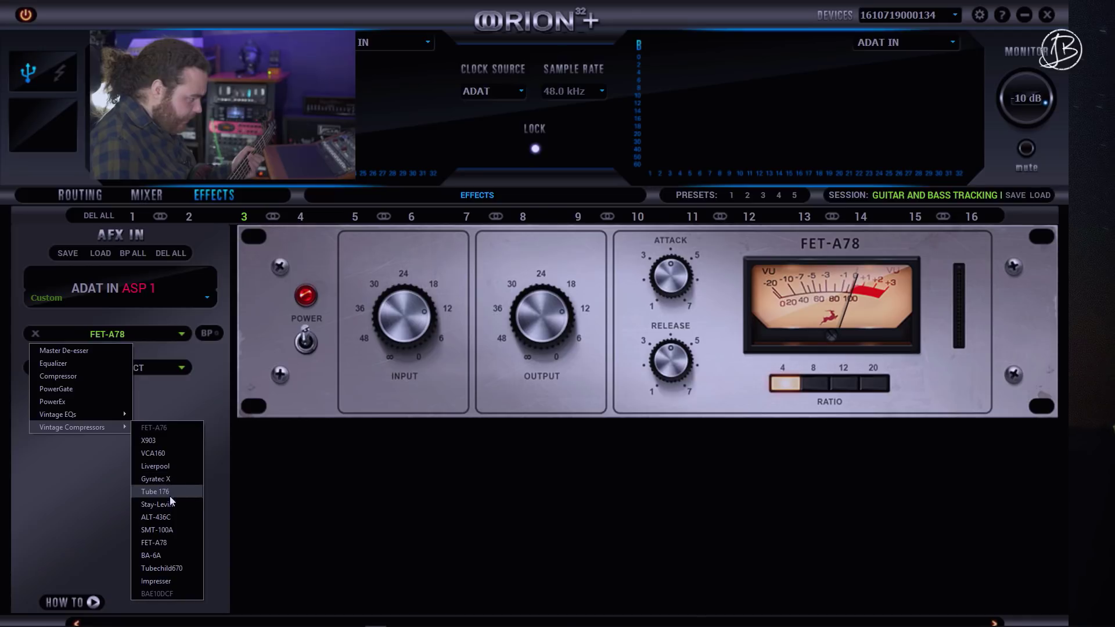
click(157, 480)
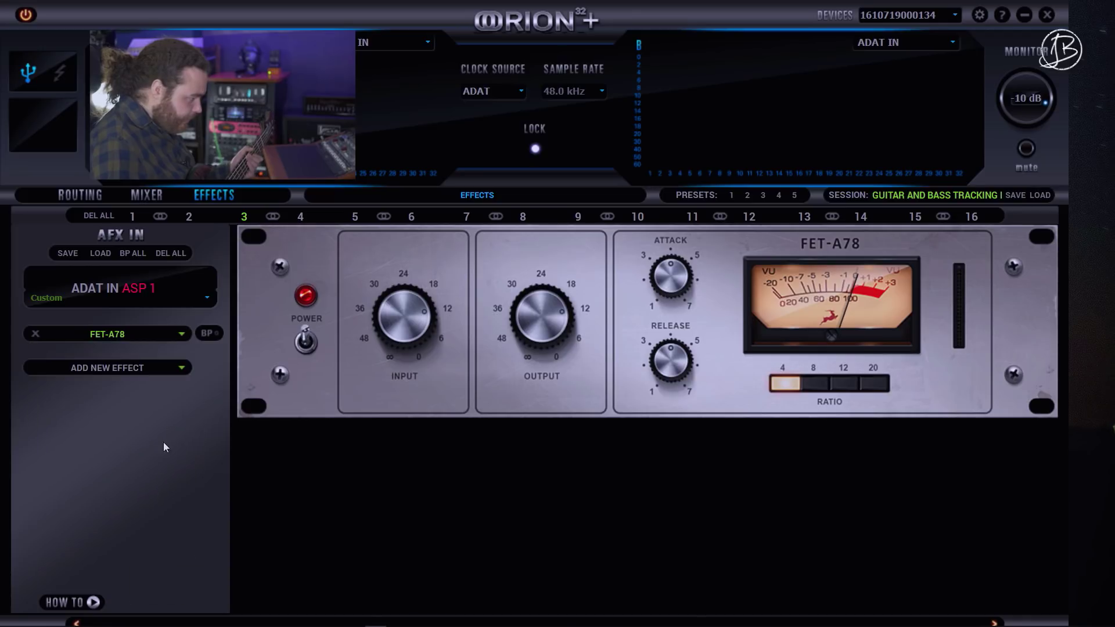
click(181, 335)
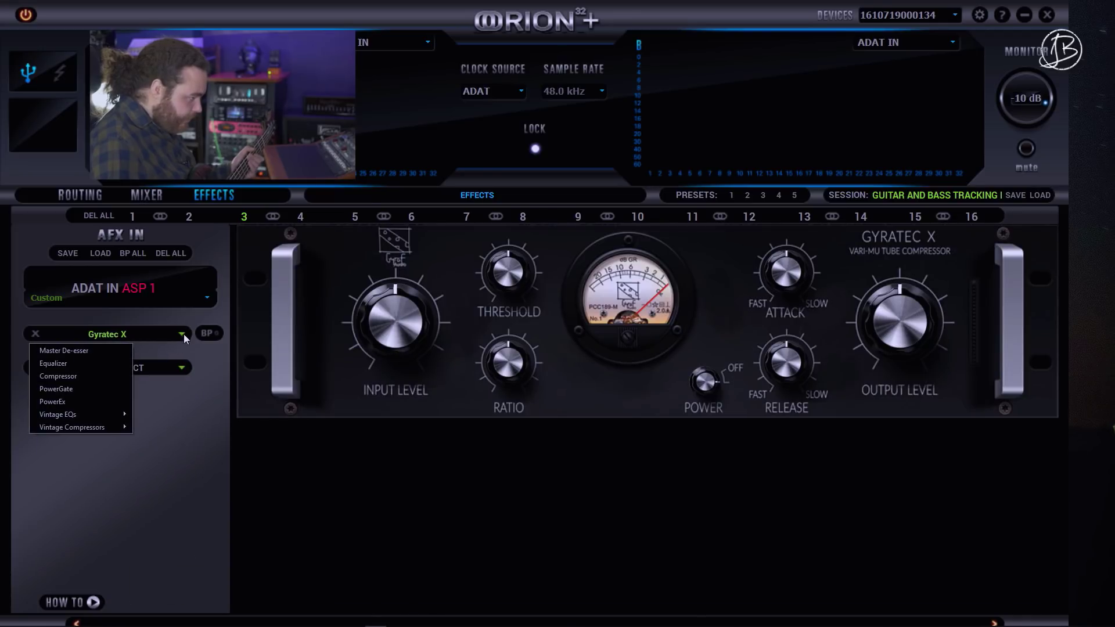
mouse_move(99, 427)
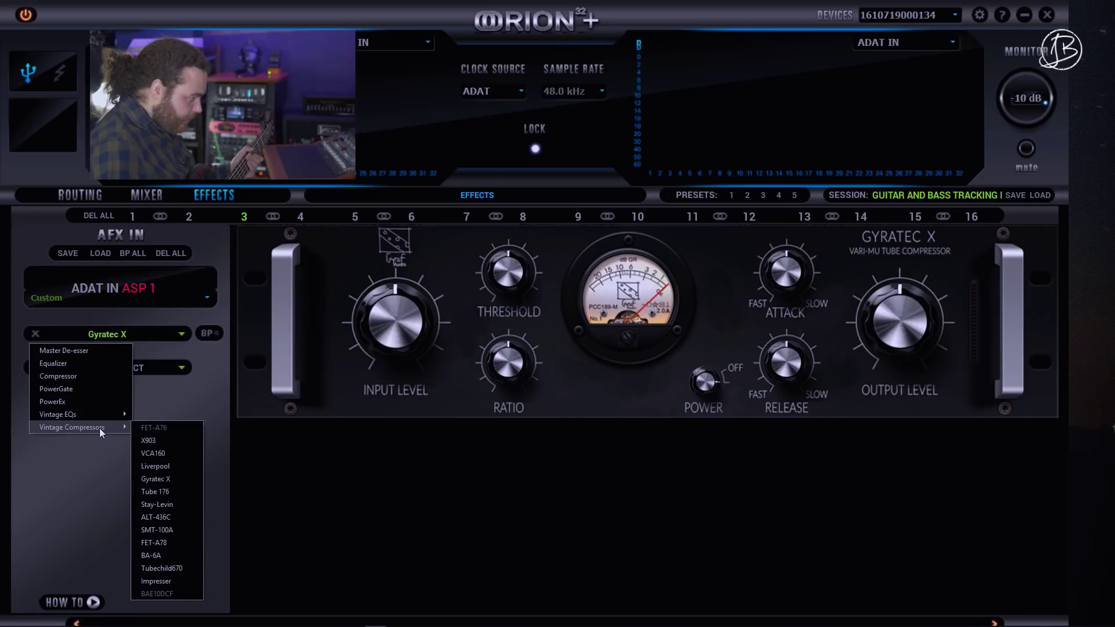
click(166, 453)
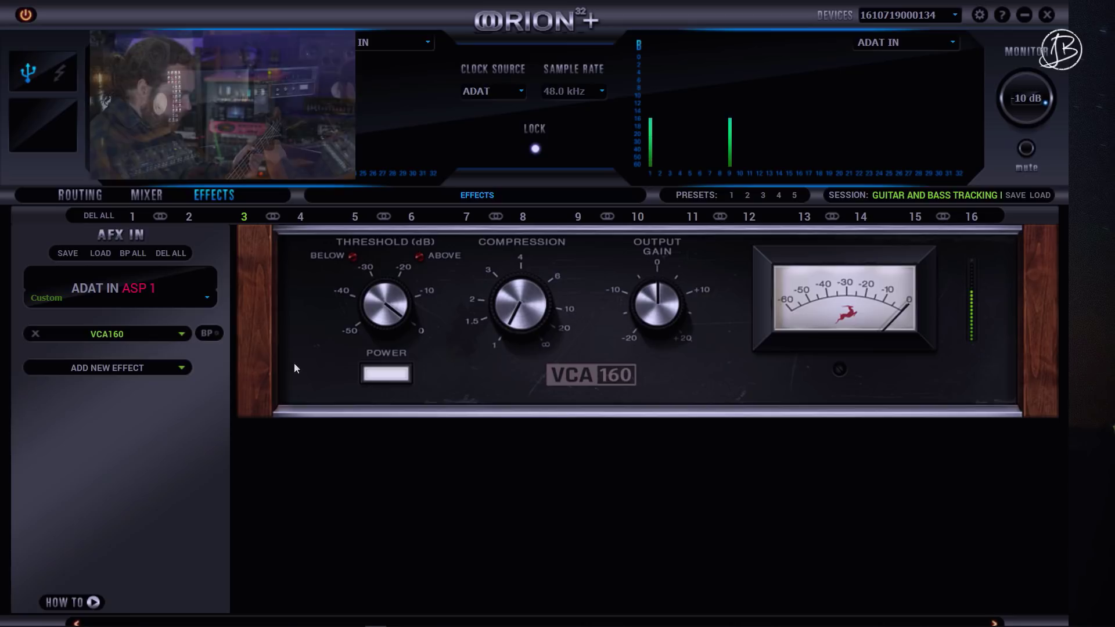
Step: Set the VCA160 threshold to about -45 dB, compression to about 5 and output gain to about +14
drag(385, 304, 450, 373)
drag(520, 314, 515, 205)
drag(385, 304, 376, 453)
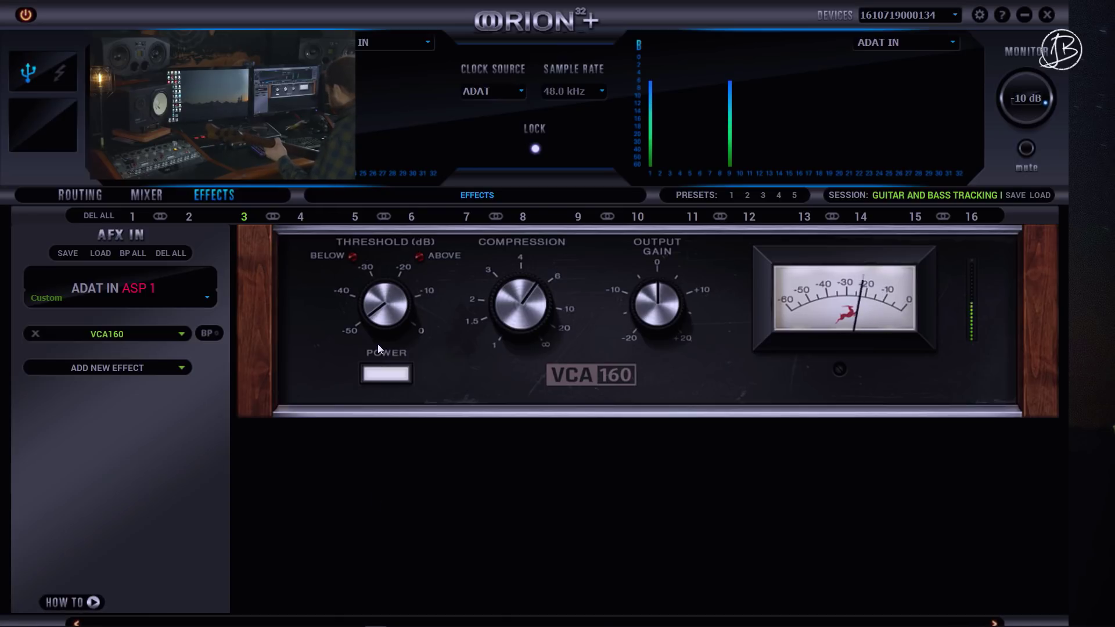
drag(378, 311, 378, 293)
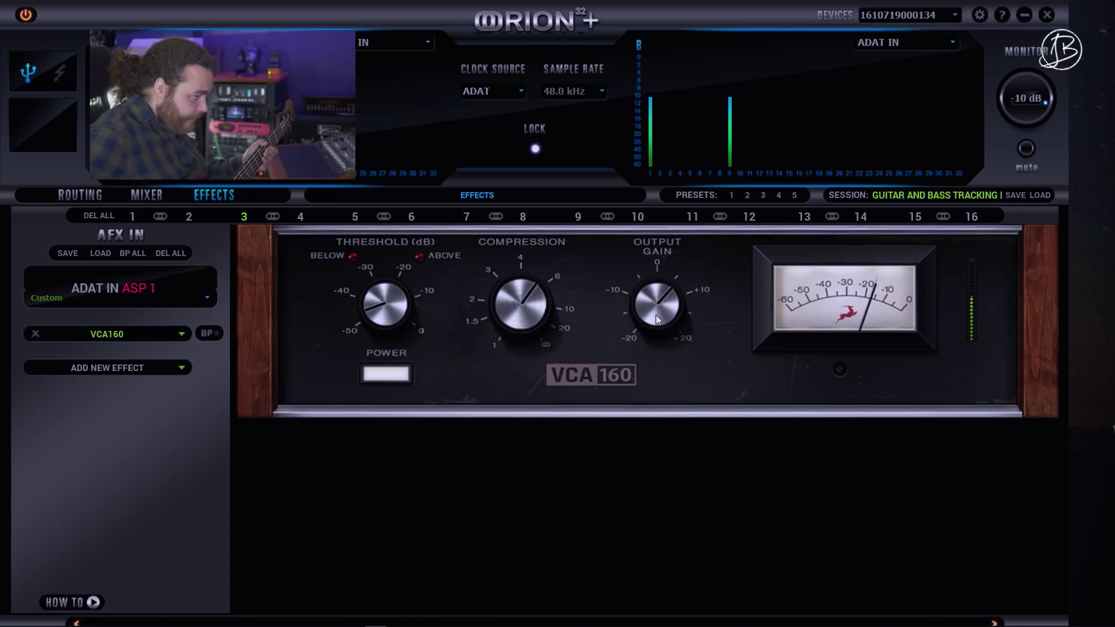
drag(653, 300, 645, 261)
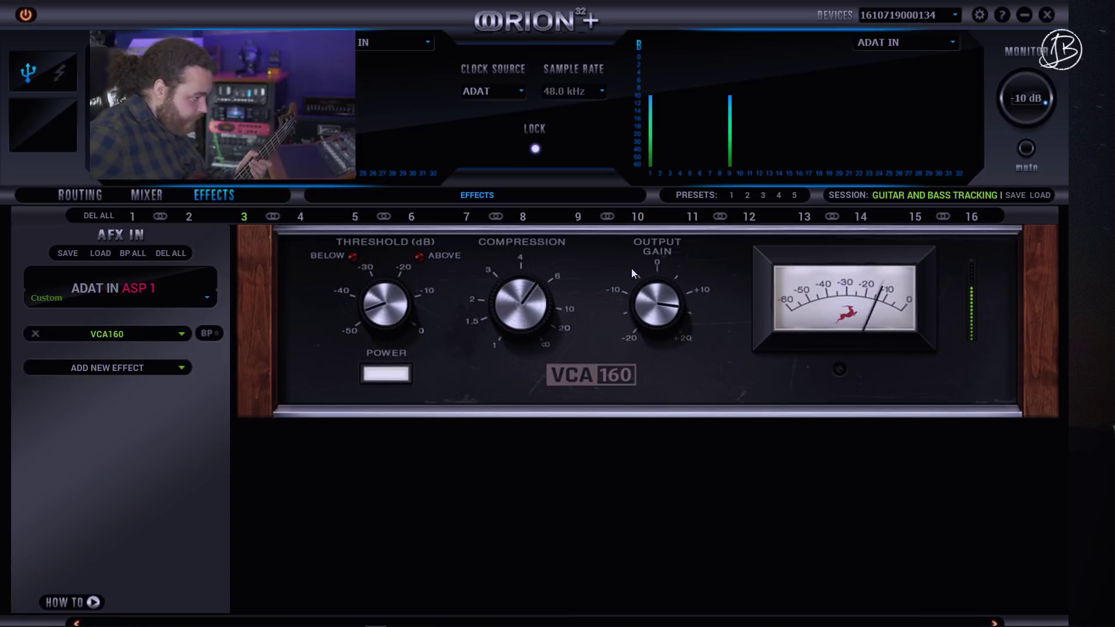
Step: Compare the VCA160 bypassed and active, readjusting threshold to about -35 dB, compression to 4 and output gain to about +4
click(402, 372)
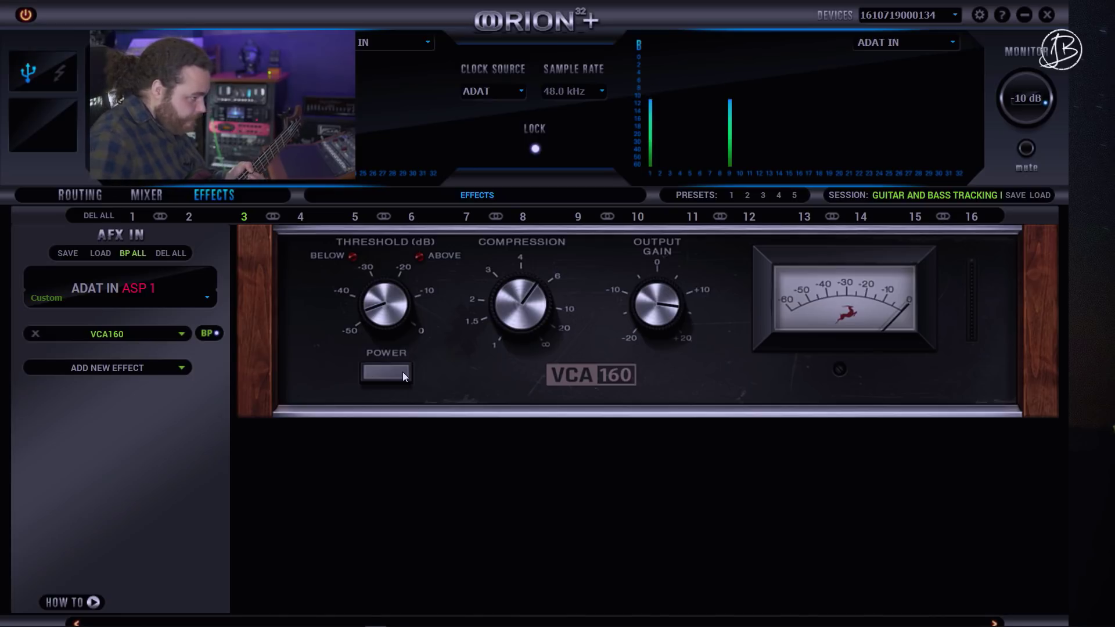
click(402, 372)
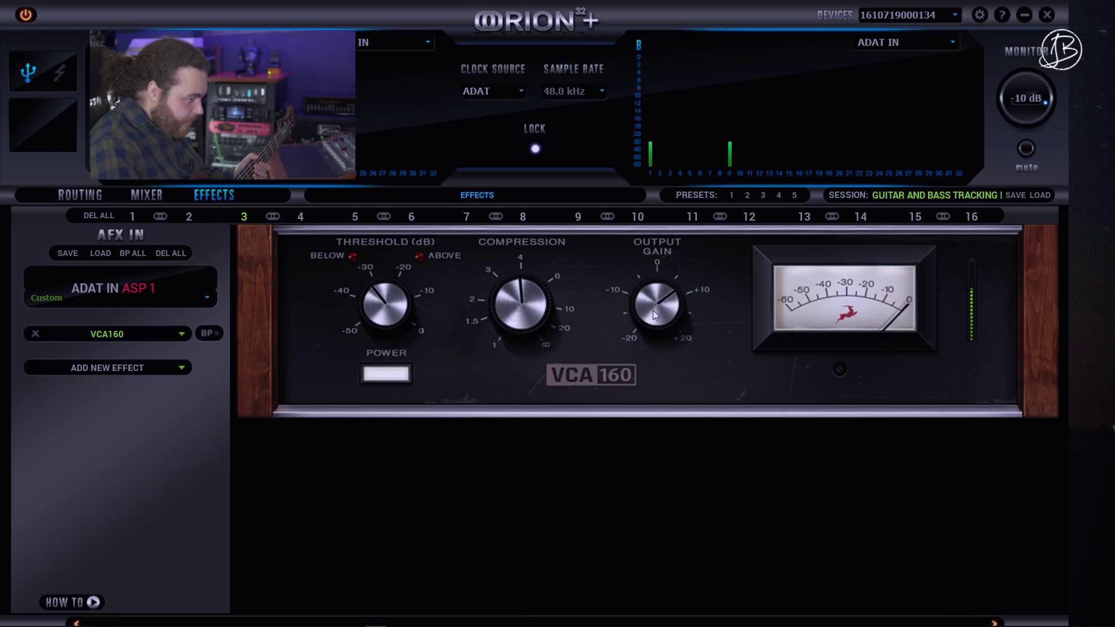
click(378, 371)
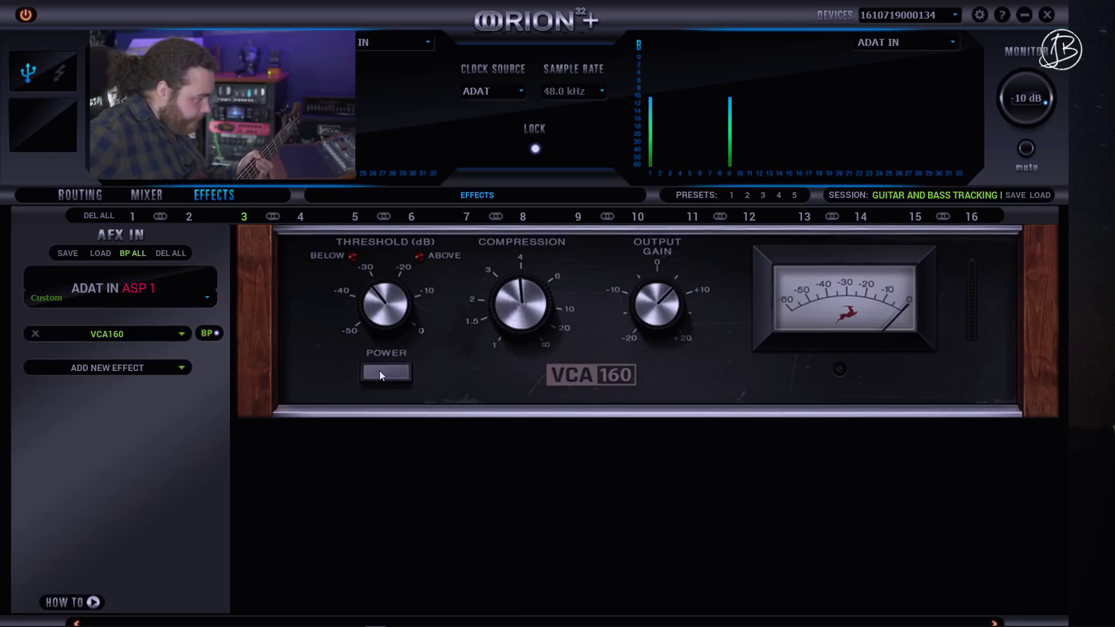
click(379, 371)
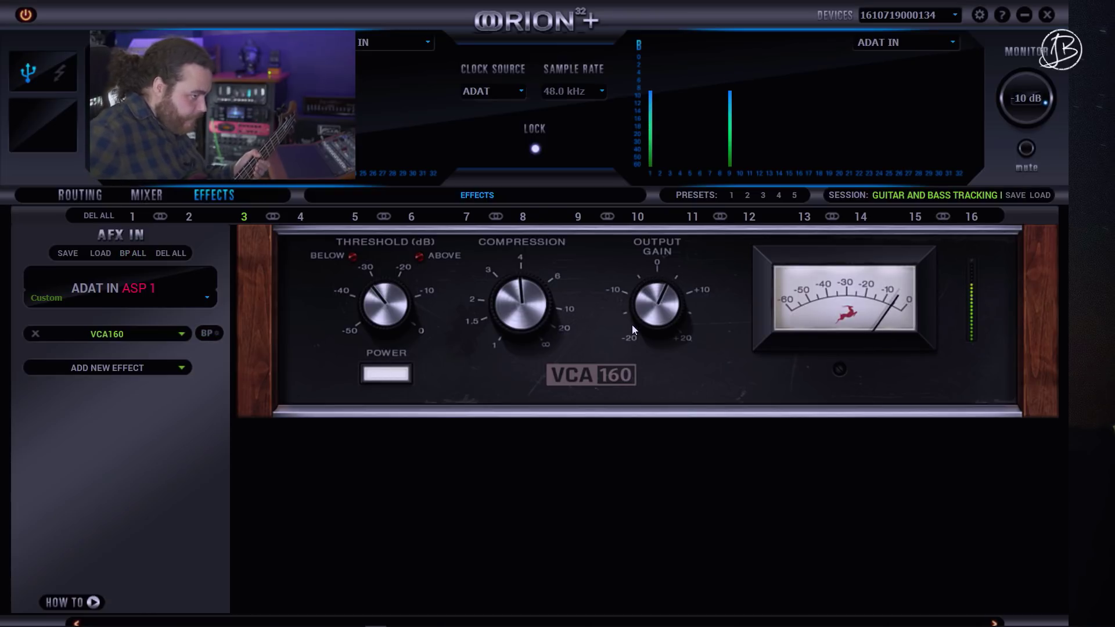
click(406, 375)
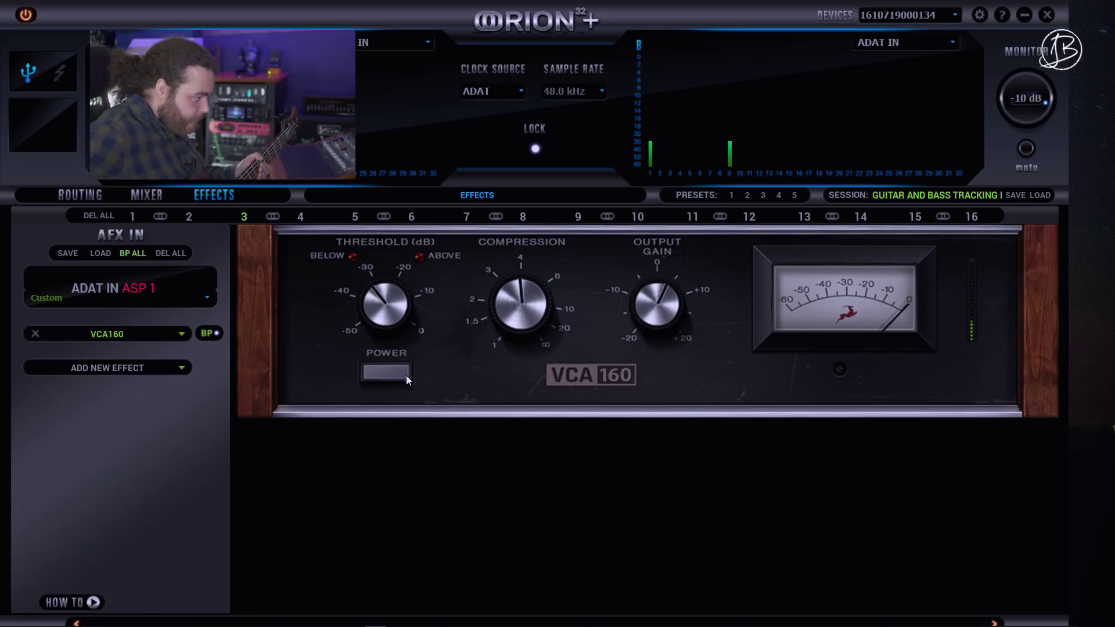
click(406, 376)
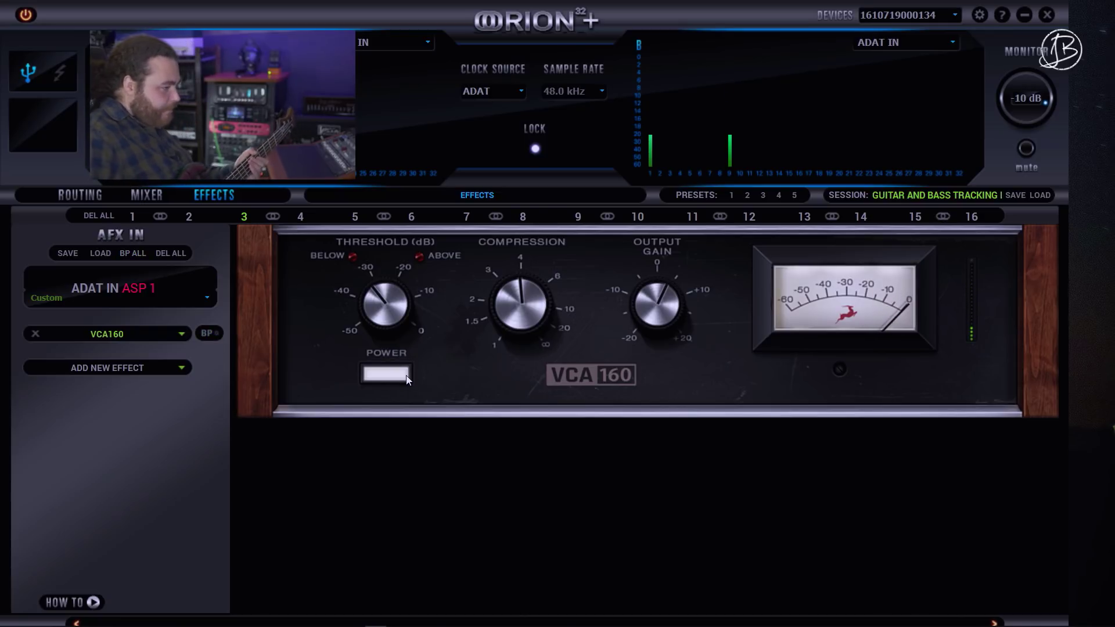
Step: Add the Lang-PEQ2 vintage equalizer after the VCA160 on AFX channel 3
click(187, 364)
mouse_move(105, 449)
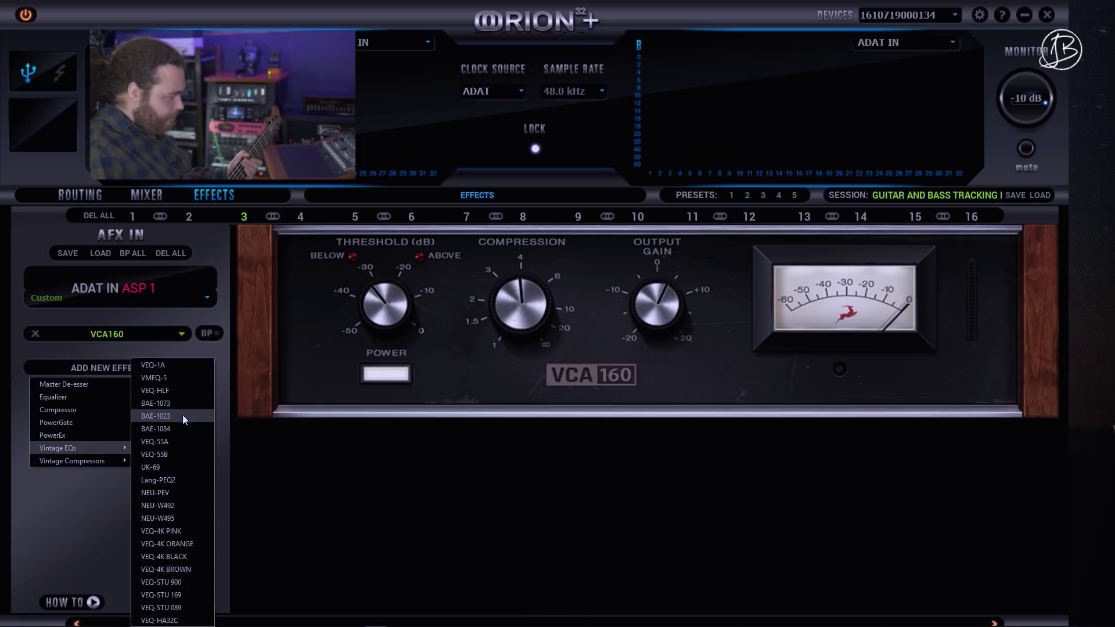
click(189, 479)
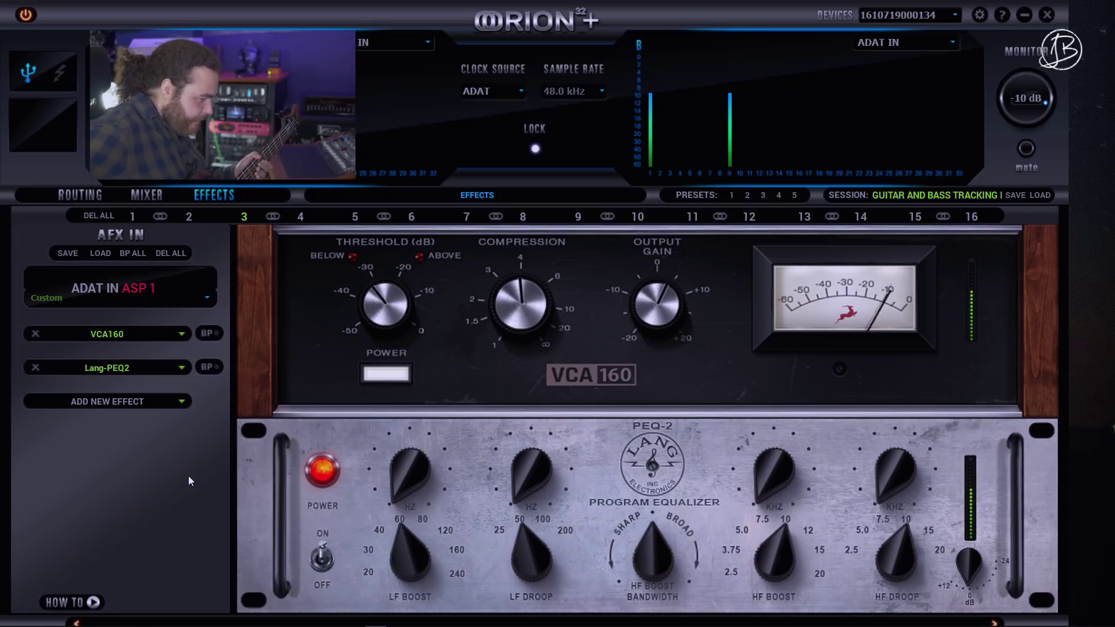
Step: Set the Lang-PEQ2 HF boost frequency to 3.75 kHz, raise its boost amount, and turn the HF boost bandwidth fully broad
drag(789, 559, 760, 572)
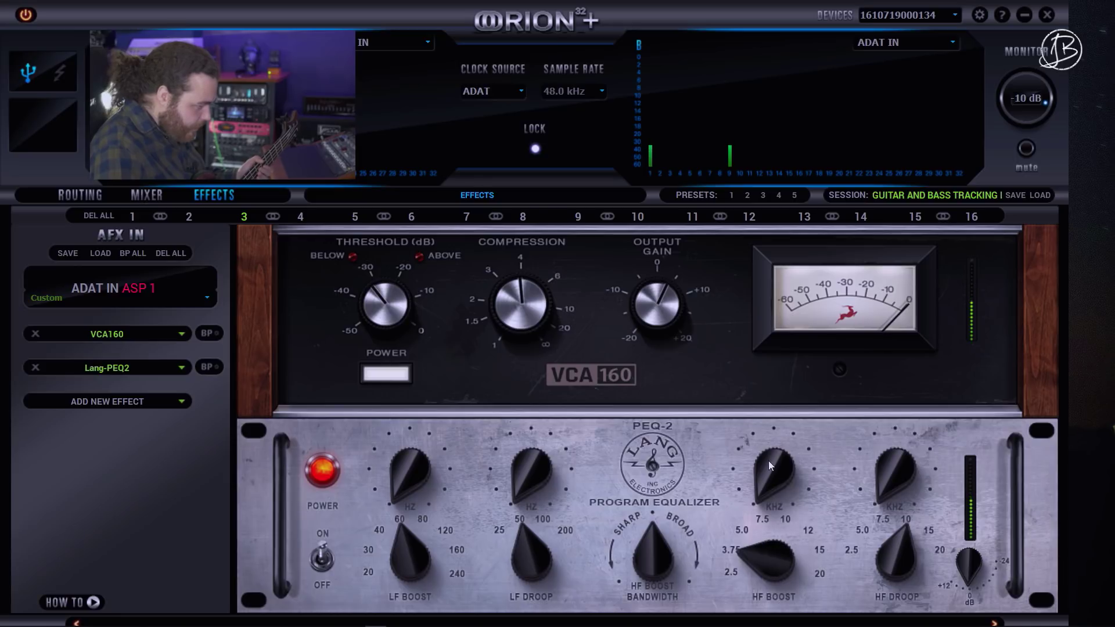
drag(769, 461, 741, 372)
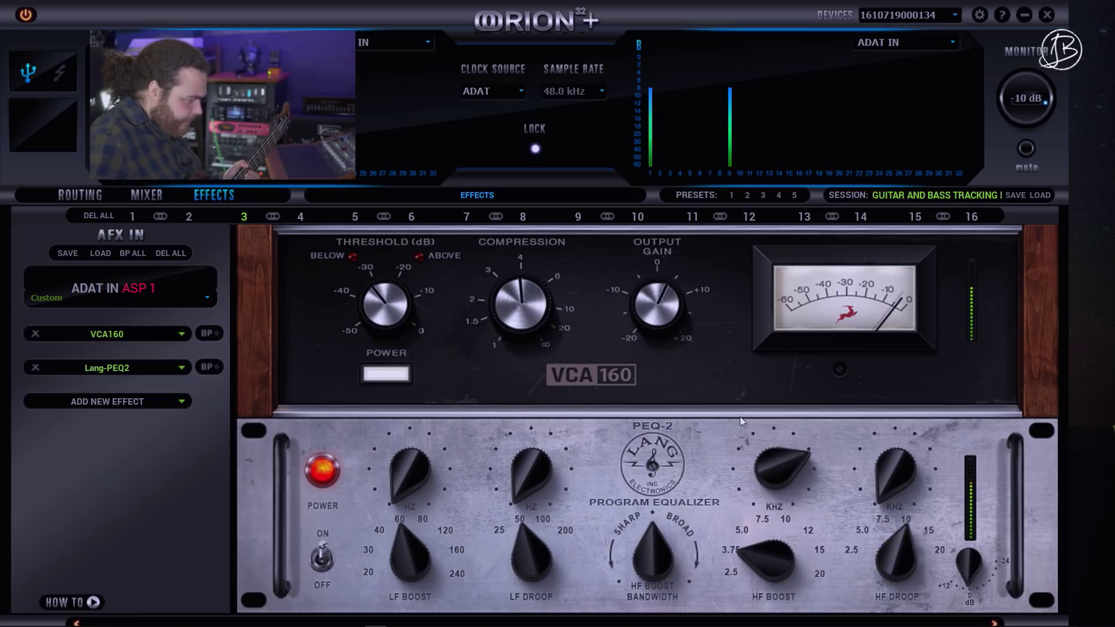
drag(657, 555, 841, 482)
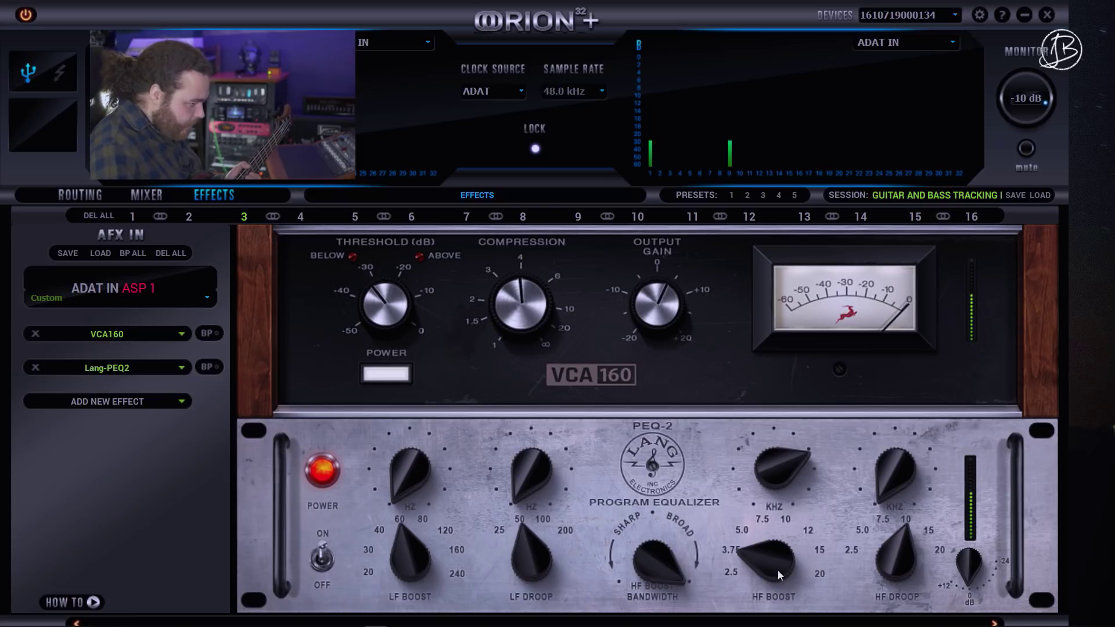
Step: Set the Lang-PEQ2 HF boost to 5.0 kHz at full amount, and raise the LF boost with its frequency at 120 Hz
drag(768, 545, 768, 557)
drag(779, 482, 765, 307)
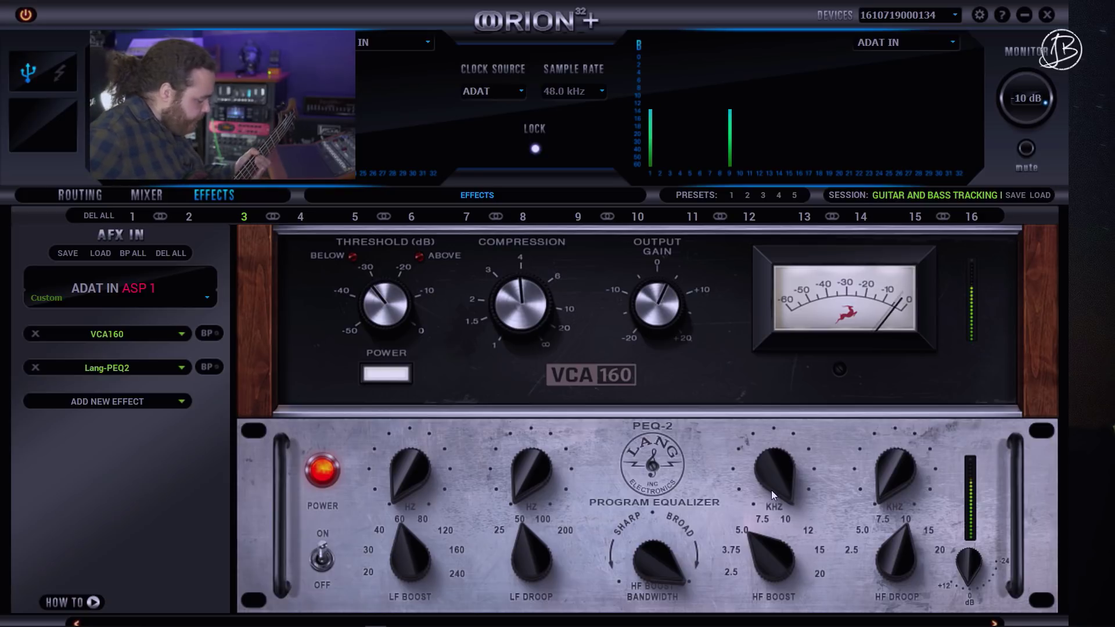
drag(778, 490, 777, 505)
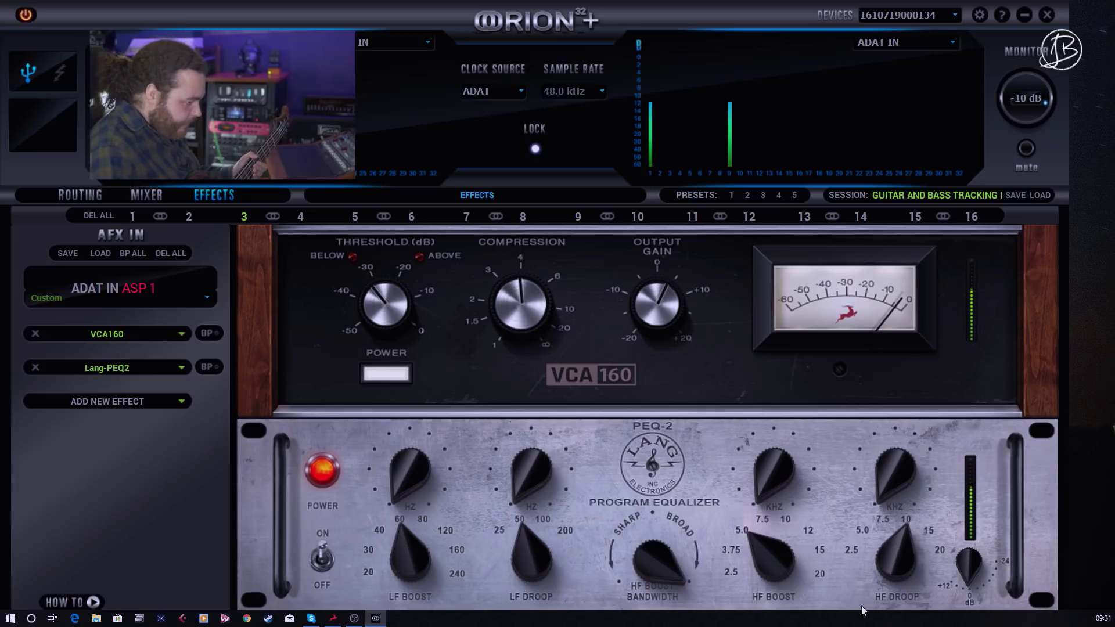
drag(776, 479, 670, 193)
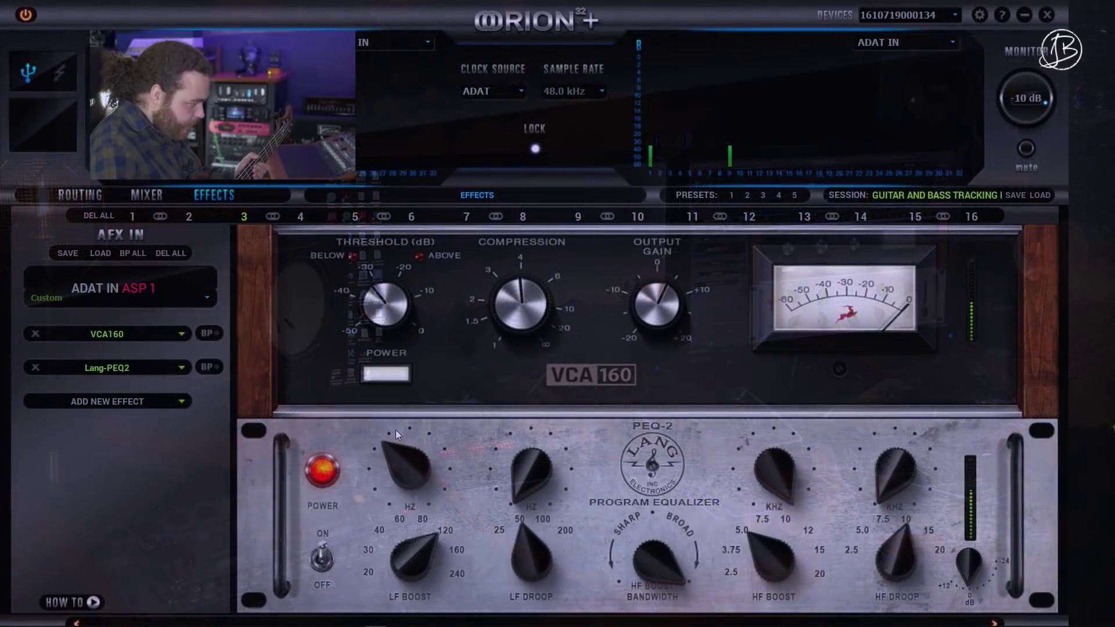
drag(396, 430, 391, 439)
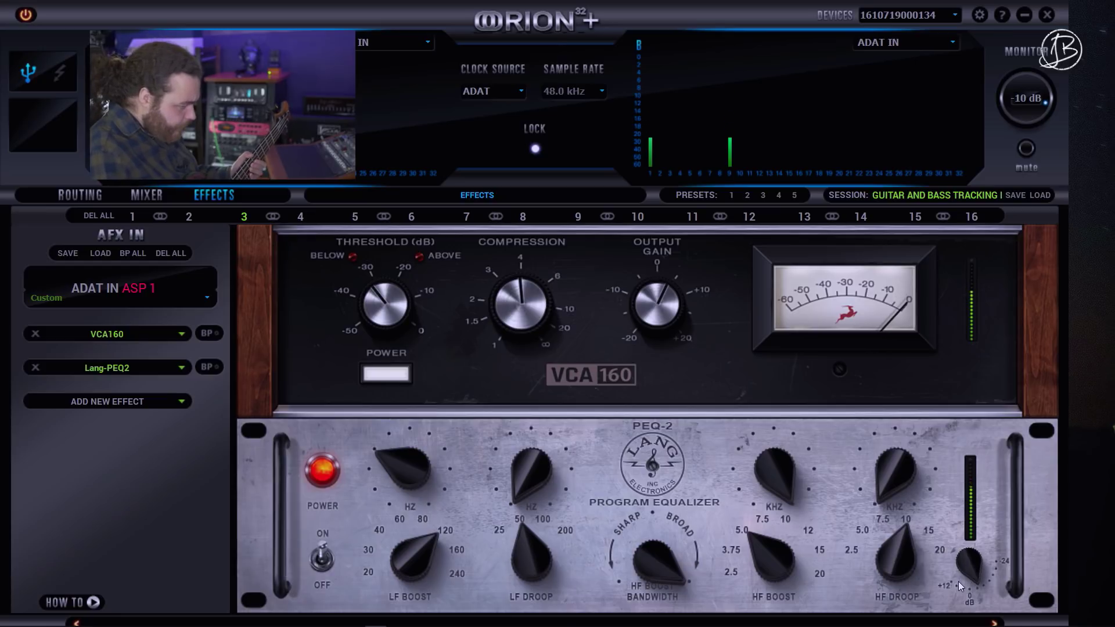
Step: Compare the bass signal with the Lang-PEQ2 switched off and on
click(331, 552)
click(331, 552)
click(331, 551)
click(331, 552)
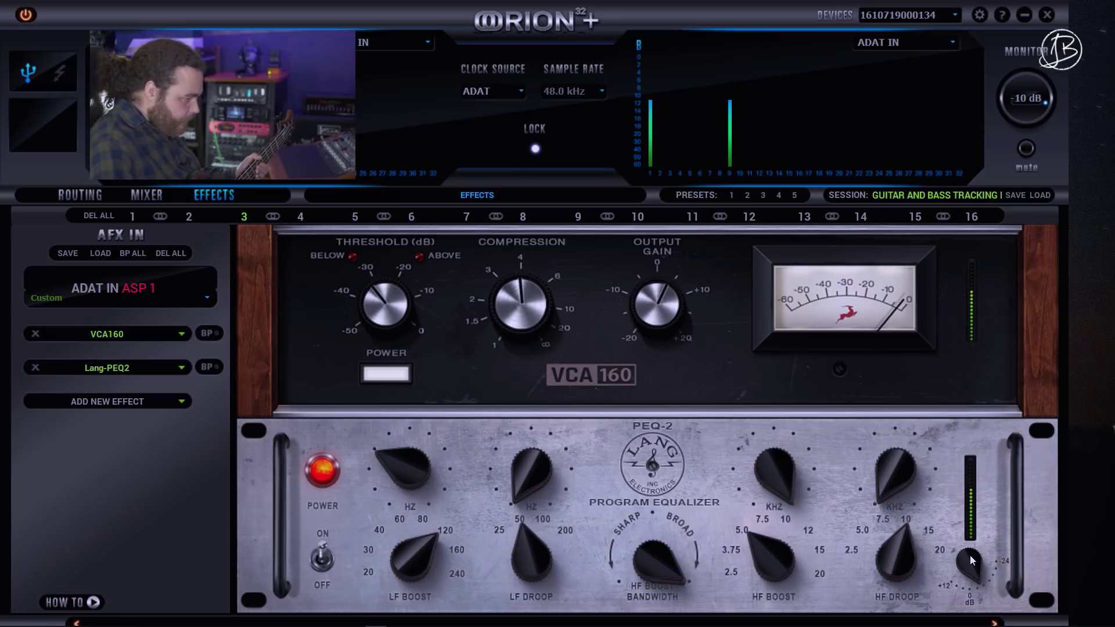
click(323, 557)
click(322, 558)
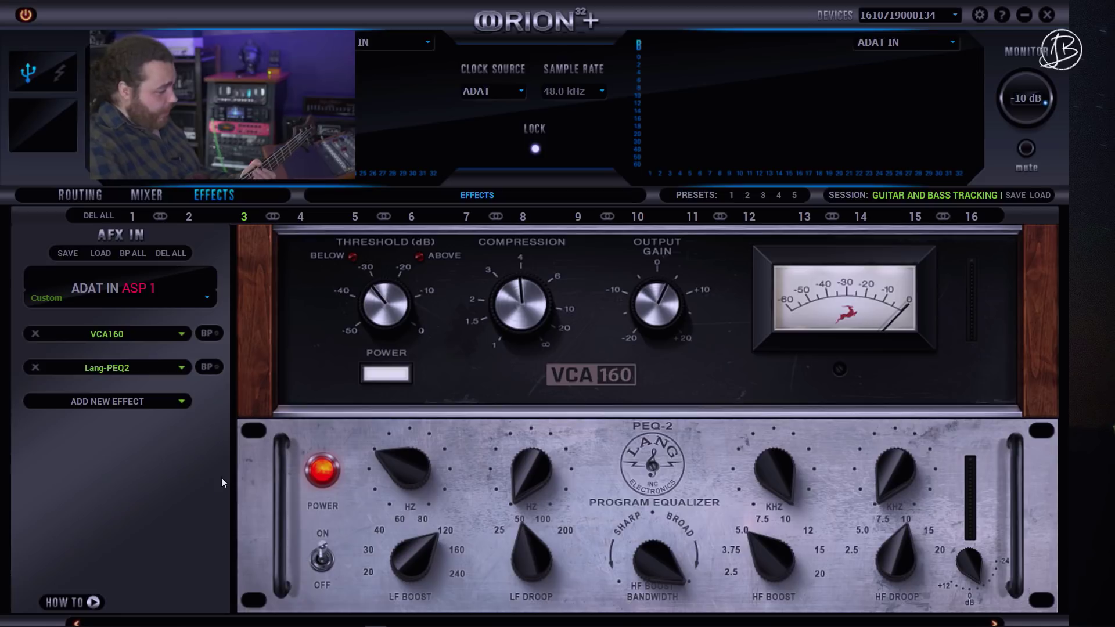
Step: Replace the Lang-PEQ2 with the BAE-1084 vintage EQ after the VCA160 on AFX channel 3
click(181, 402)
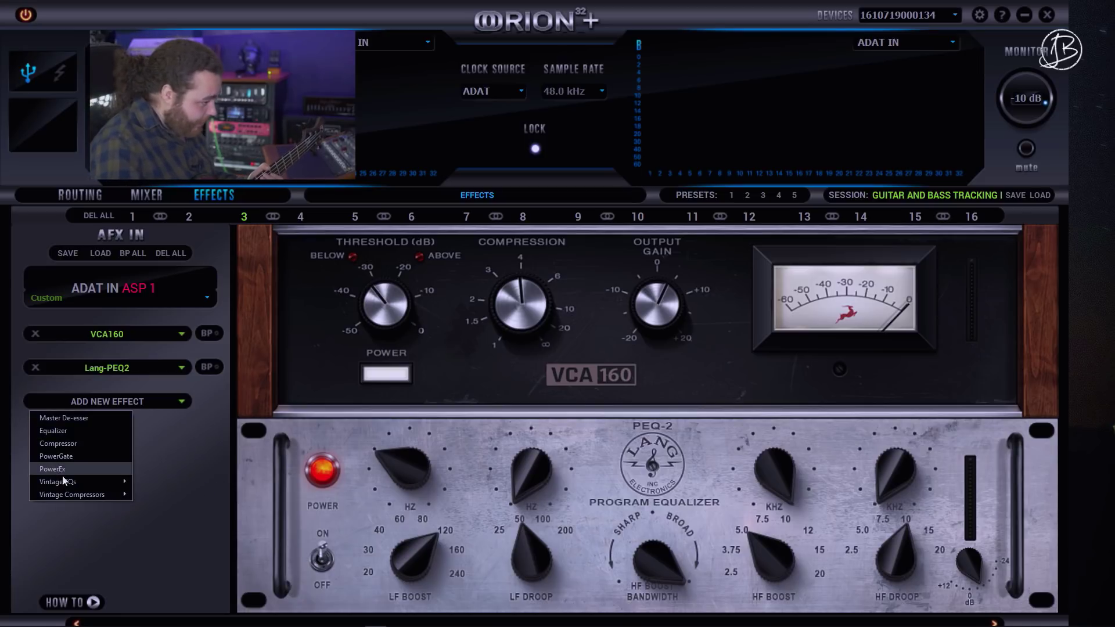
mouse_move(68, 486)
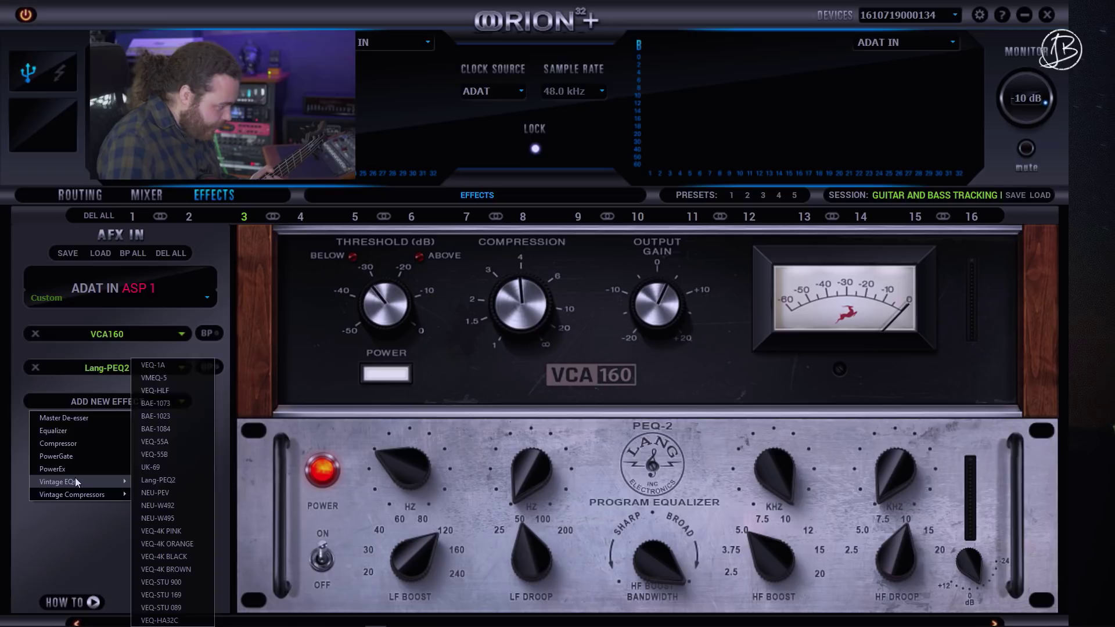
click(185, 429)
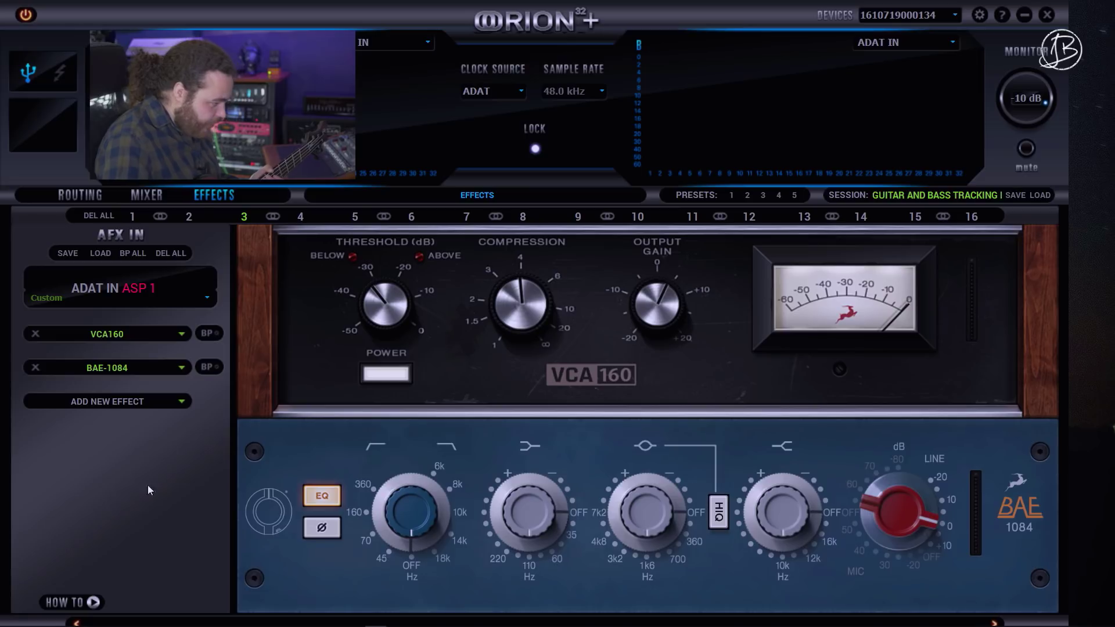
drag(138, 367, 114, 375)
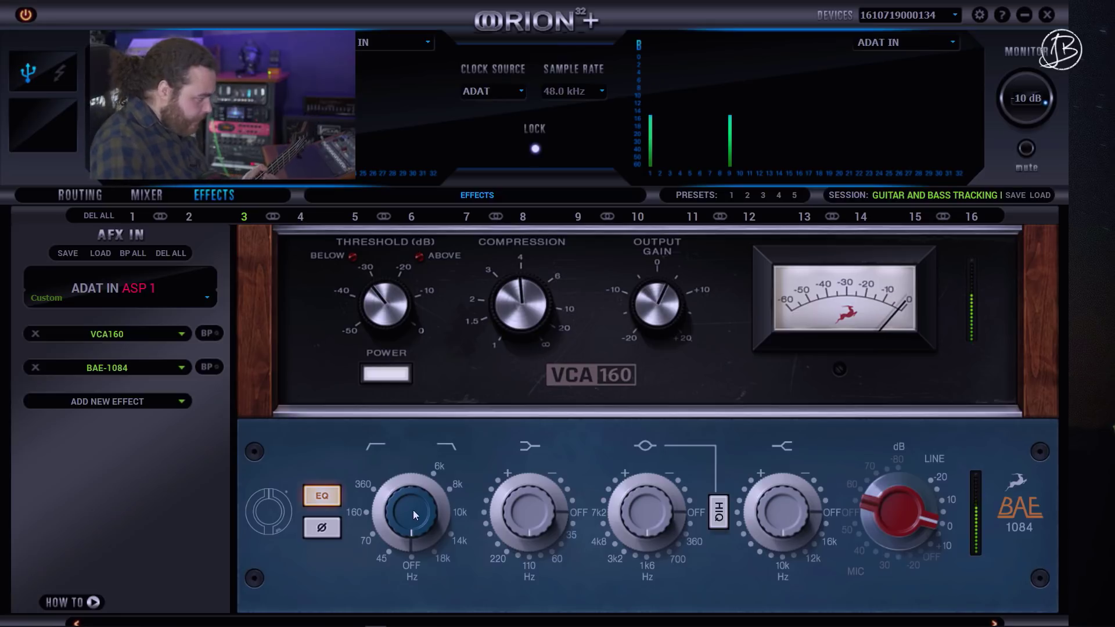
Step: Swap the BAE-1084 for the BAE-1023 vintage EQ
click(175, 366)
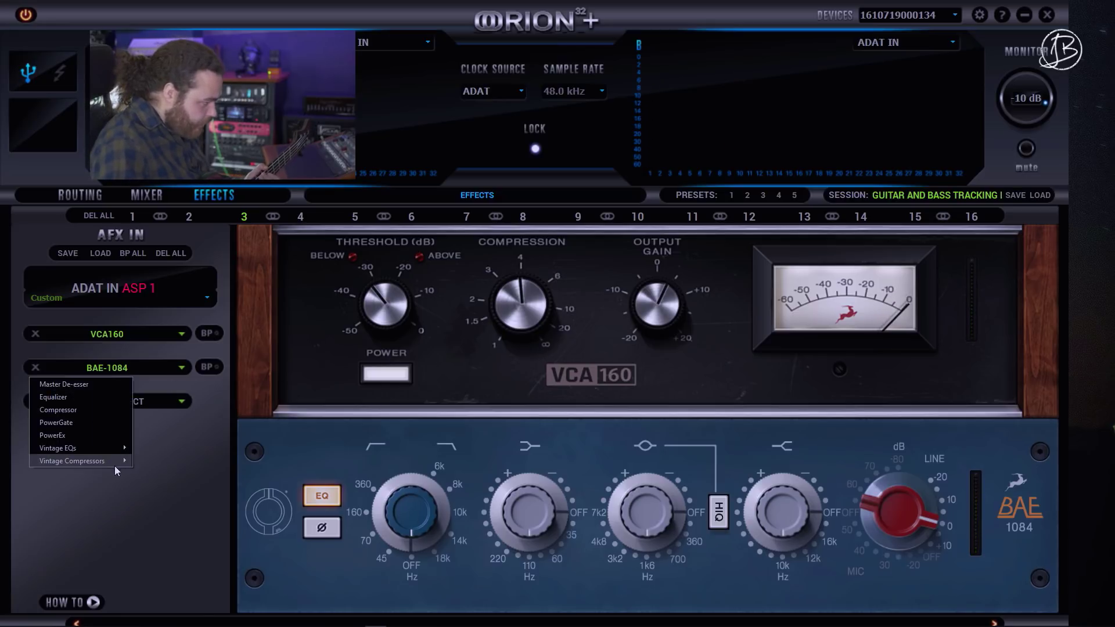
mouse_move(105, 452)
click(202, 416)
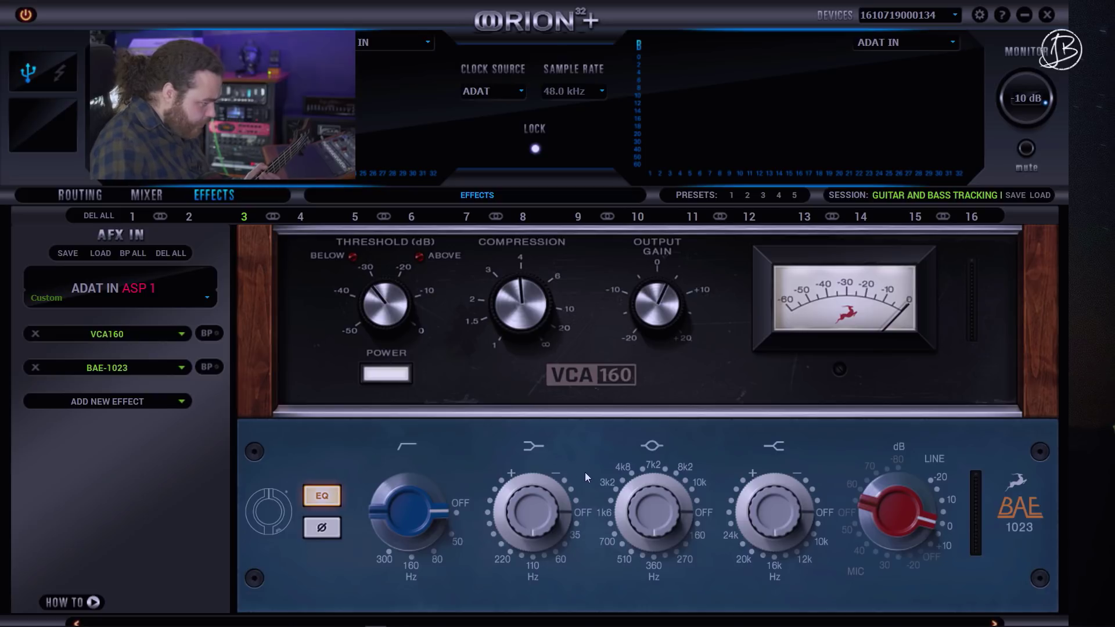
Step: Swap the BAE-1023 for the BAE-1073 vintage EQ and compare the sound with its EQ off and on
click(185, 368)
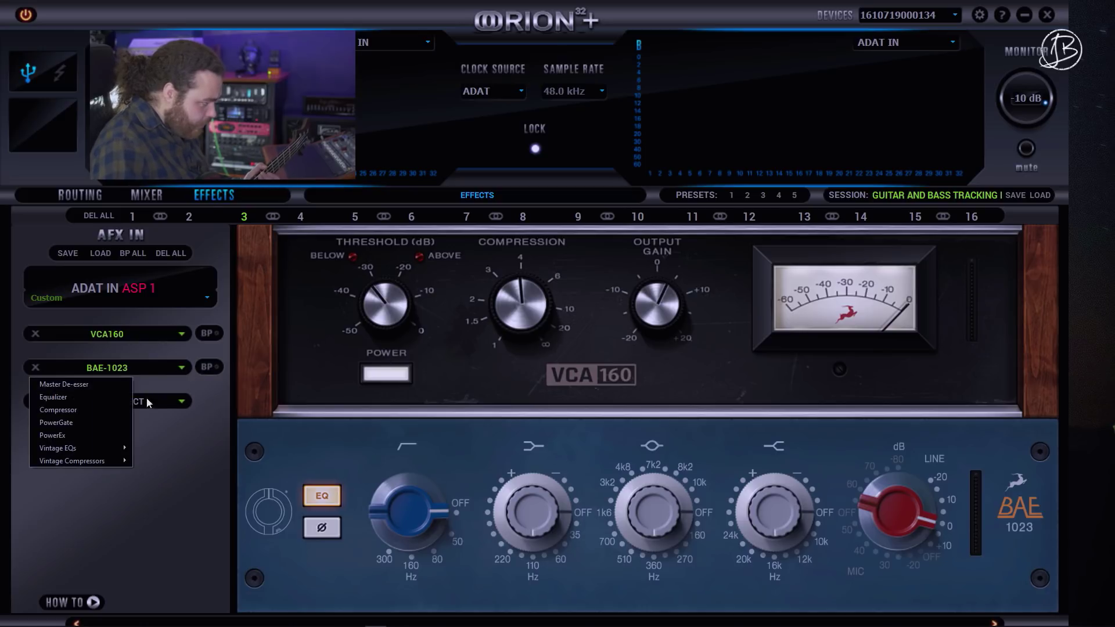
mouse_move(116, 463)
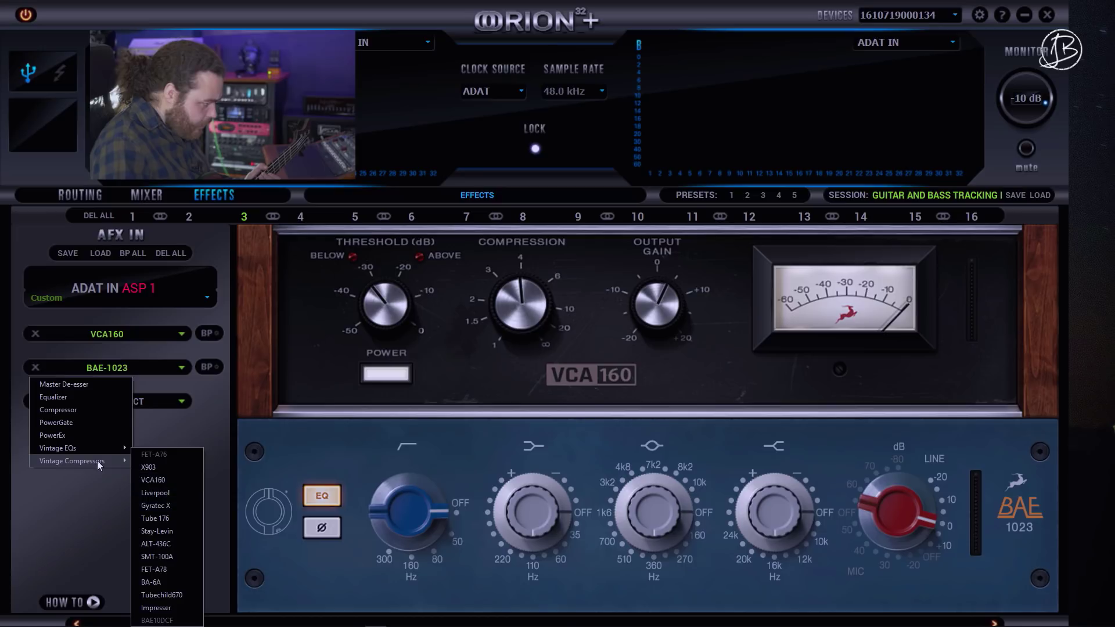
click(176, 403)
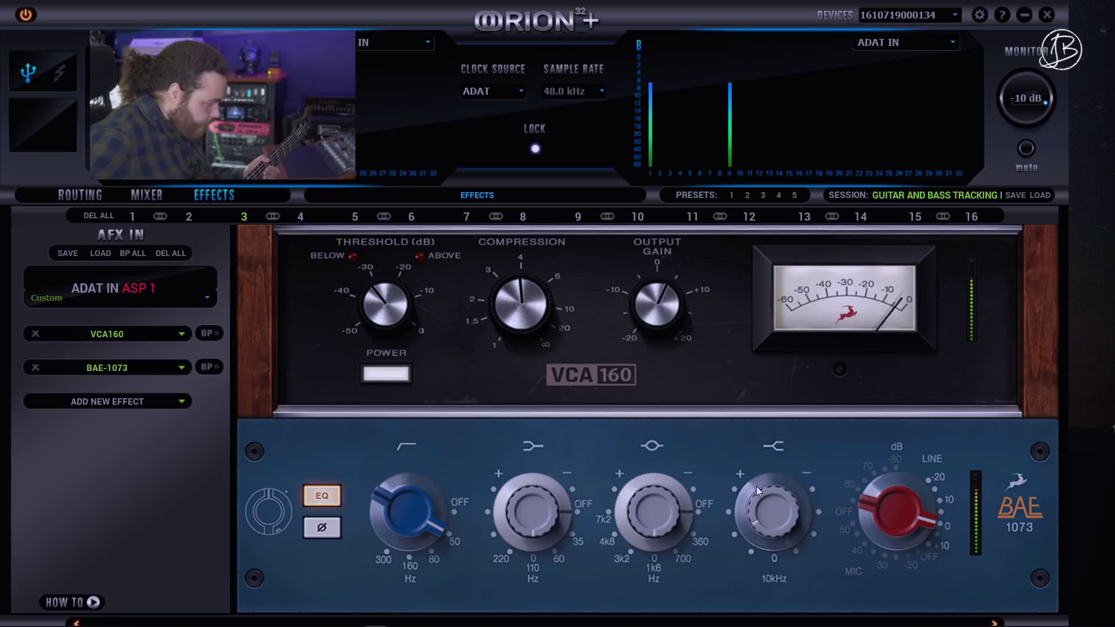
click(332, 501)
click(331, 500)
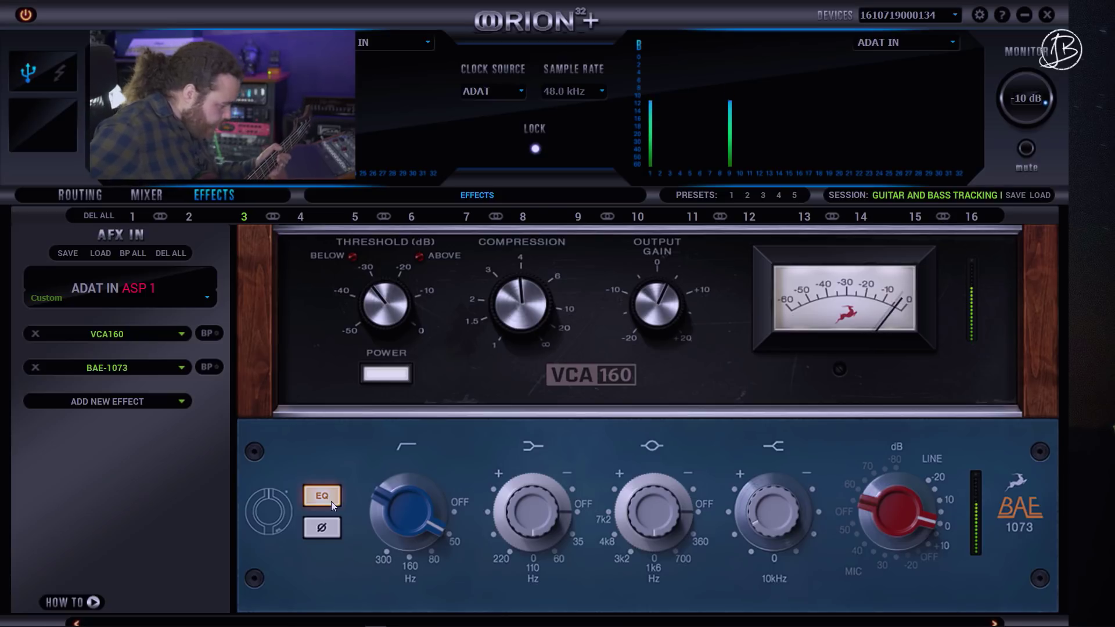
Step: In Mixer 1, mute ASP 1 E and the dry HELIX L/R channels, linking both the dry and the effected HELIX pairs
click(142, 196)
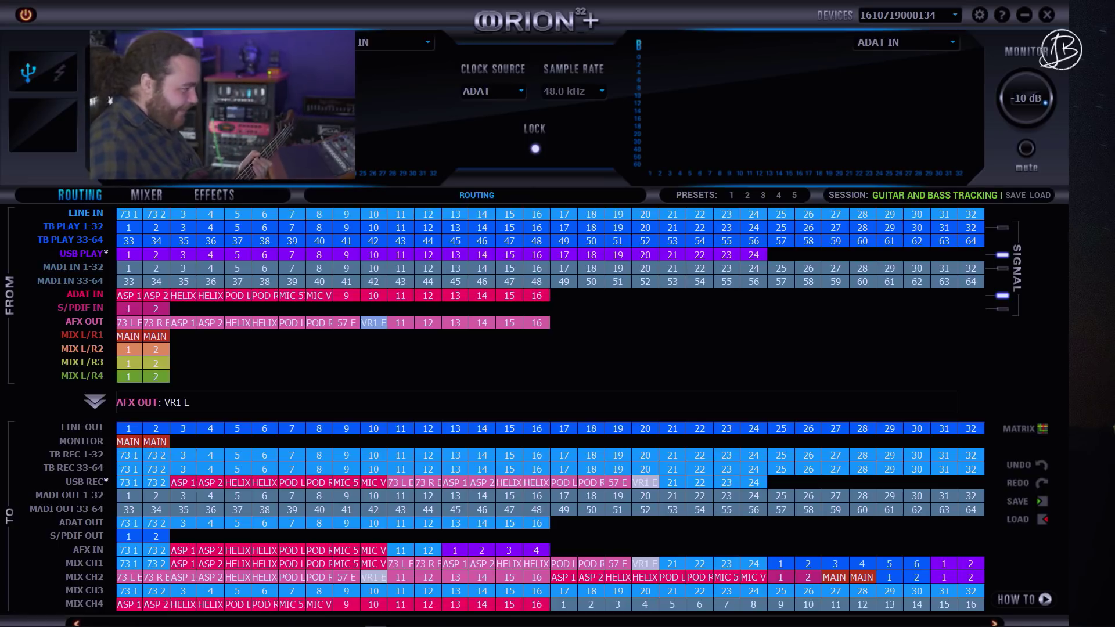
click(156, 198)
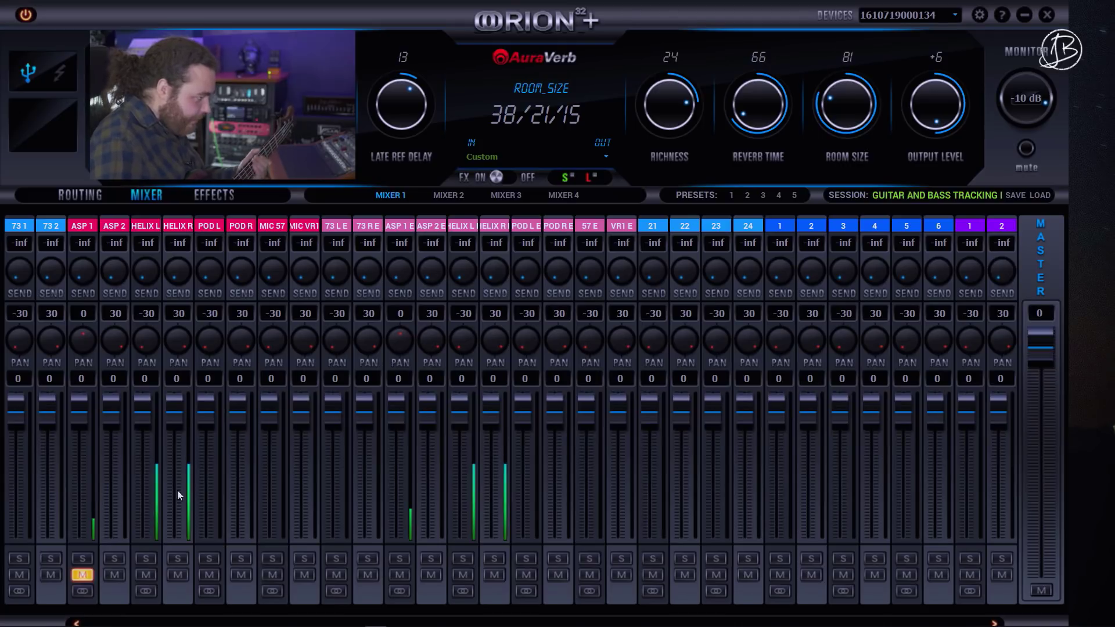
click(398, 574)
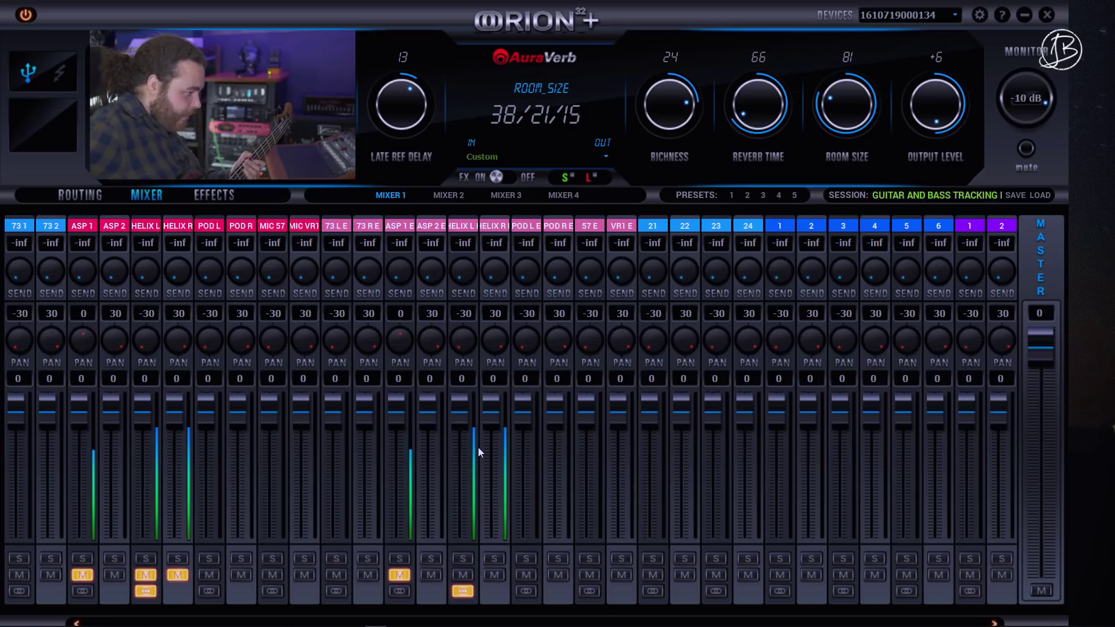
Step: Link AFX channels 5 and 6, which carry HELIX L and R, as a stereo pair
click(220, 195)
click(300, 217)
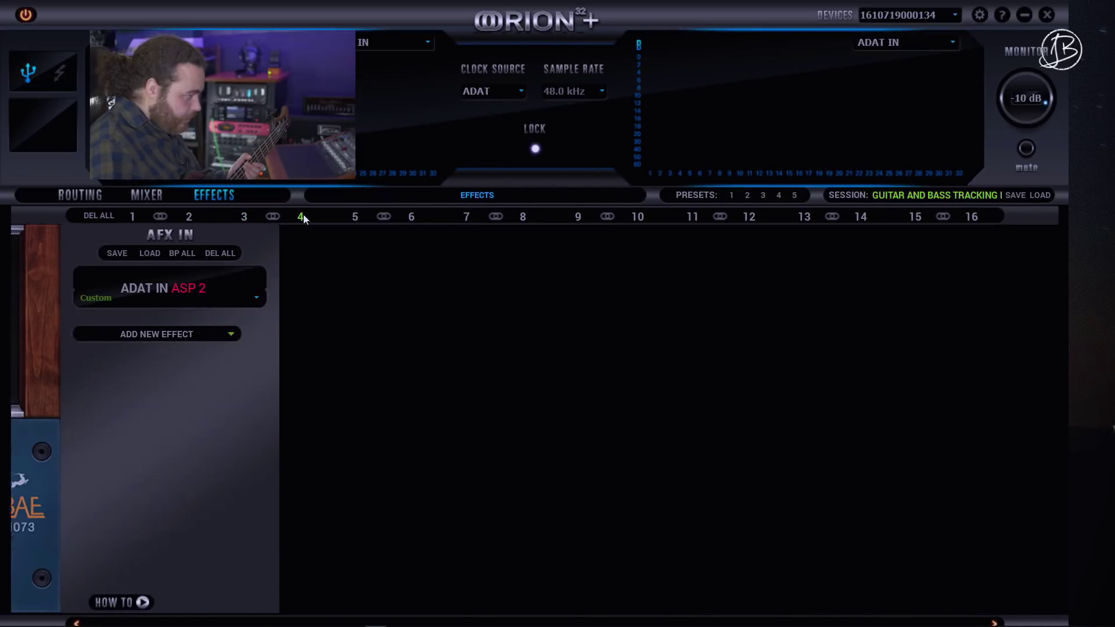
click(346, 218)
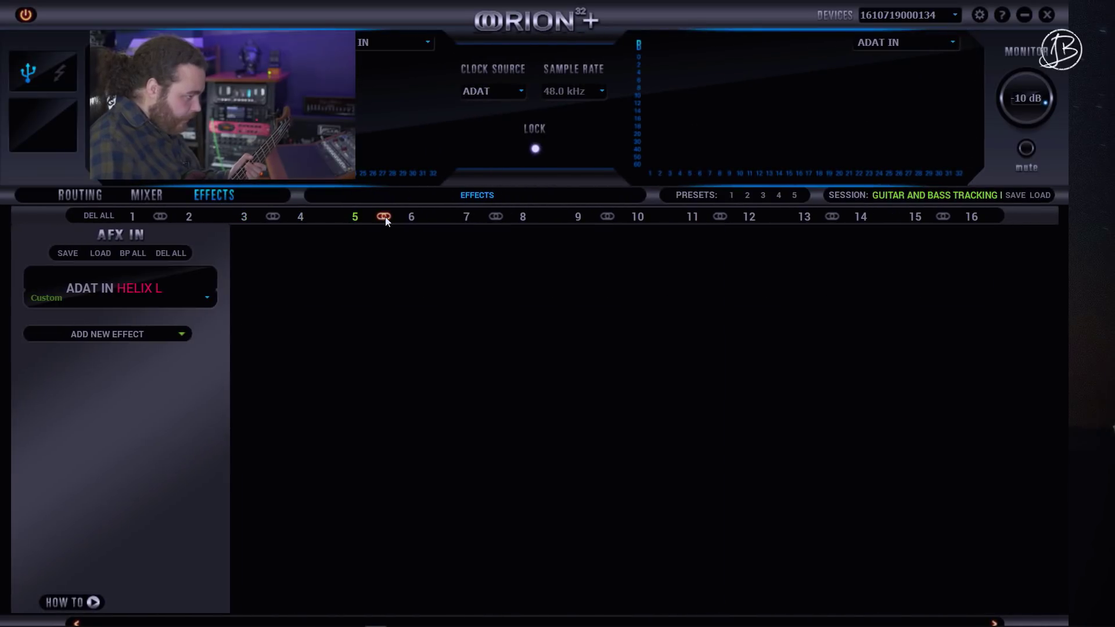
click(384, 217)
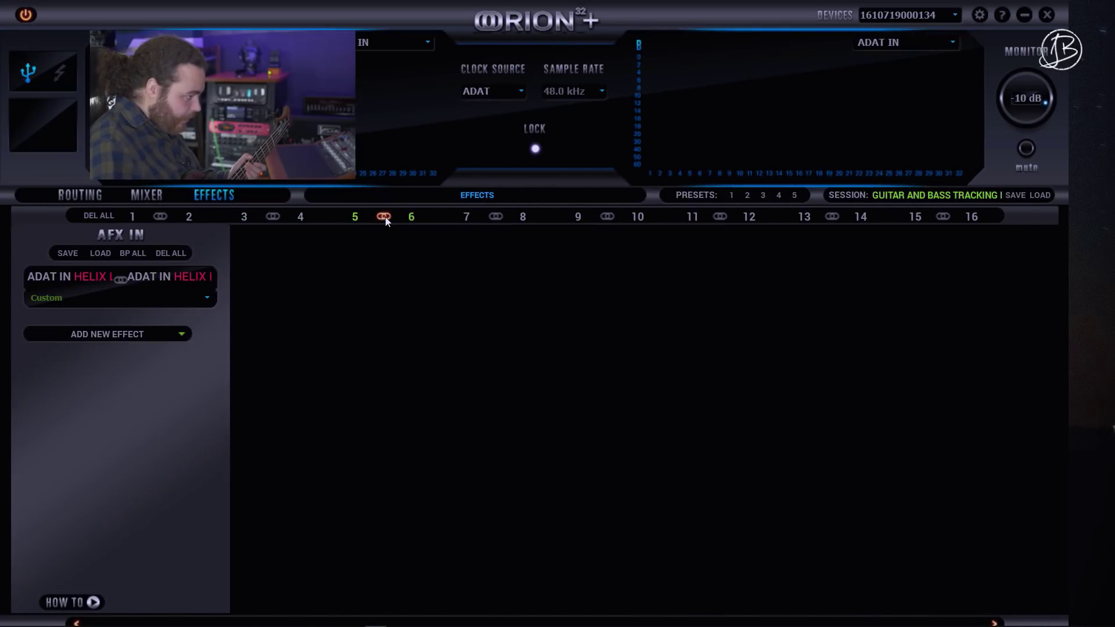
Step: Add the VCA160 vintage compressor to the linked HELIX AFX channels
click(166, 333)
mouse_move(116, 430)
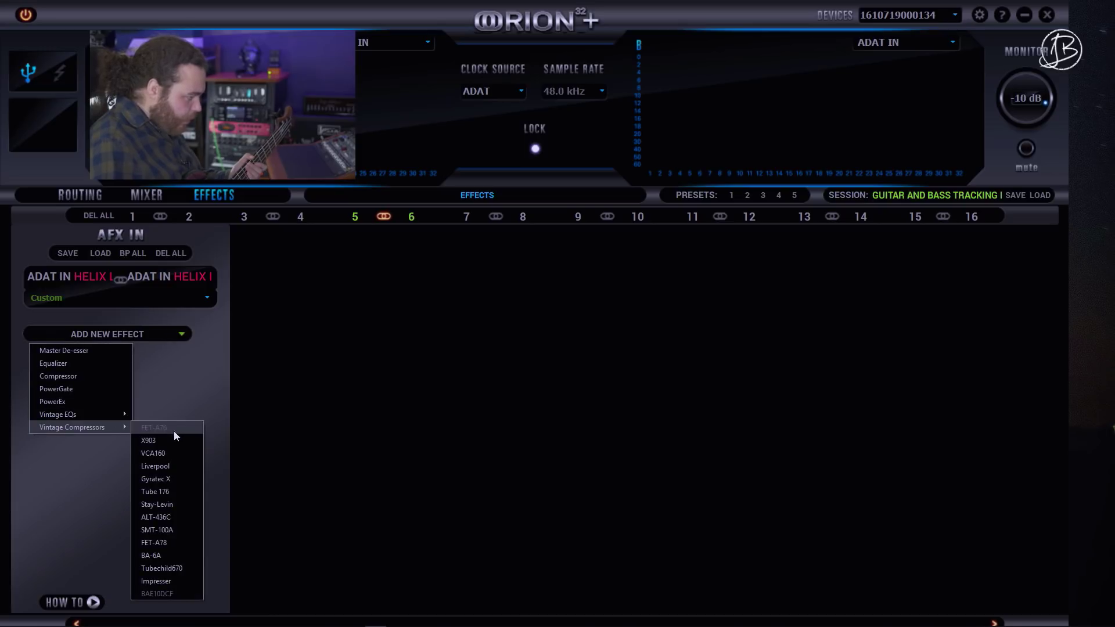
click(190, 453)
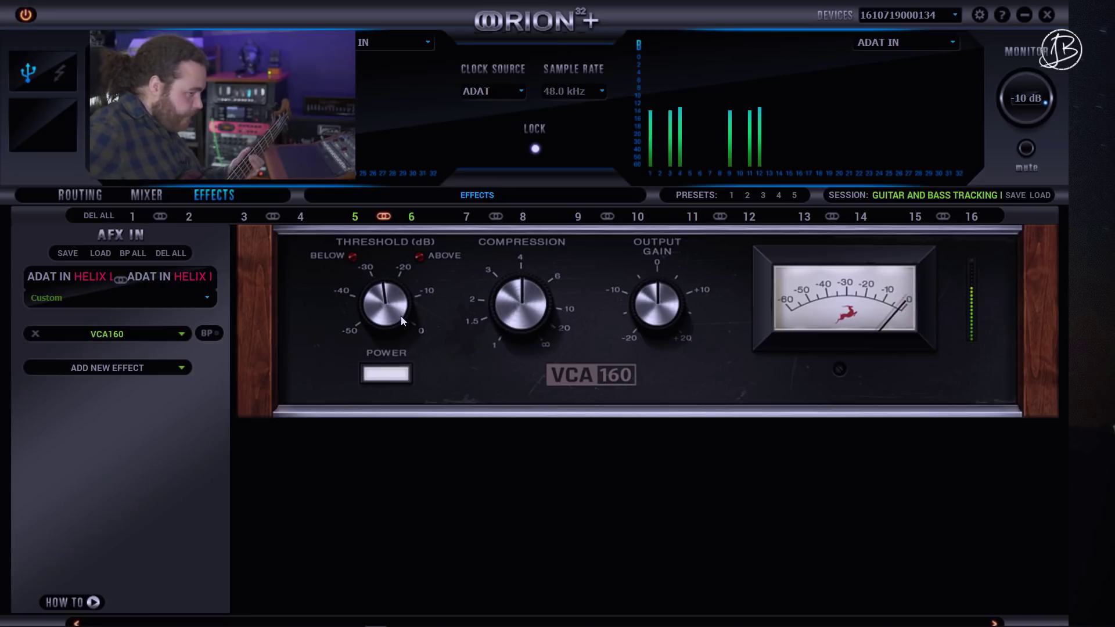
Step: Set the VCA160 threshold to about -35 dB and compression to about 5, comparing the compressor off and on
scroll(400, 316, down, 3)
scroll(489, 277, up, 3)
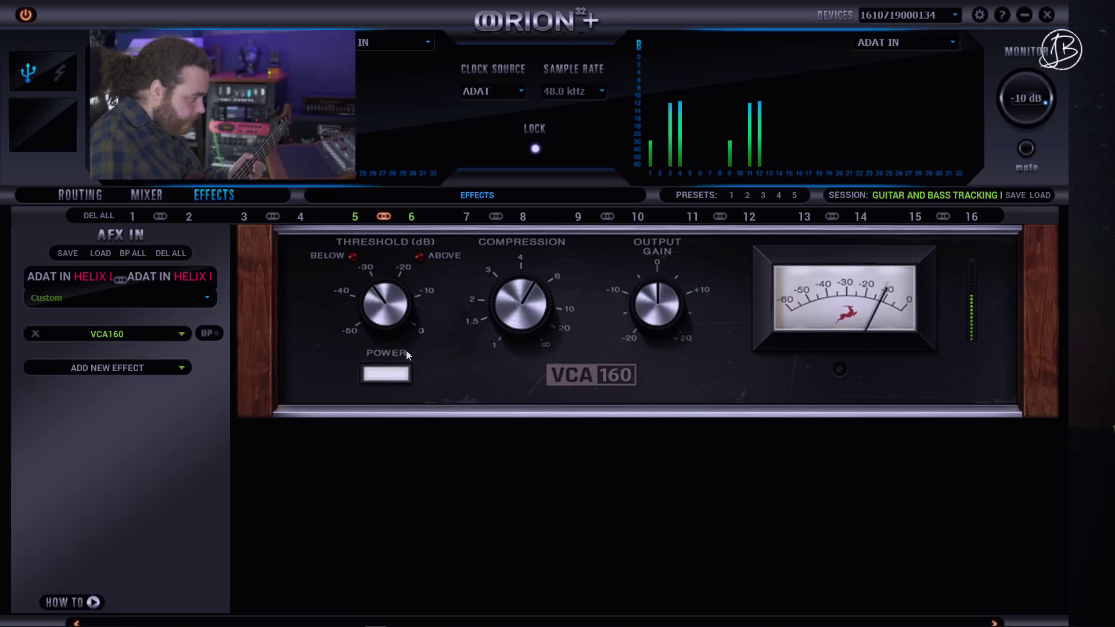
click(387, 372)
click(386, 373)
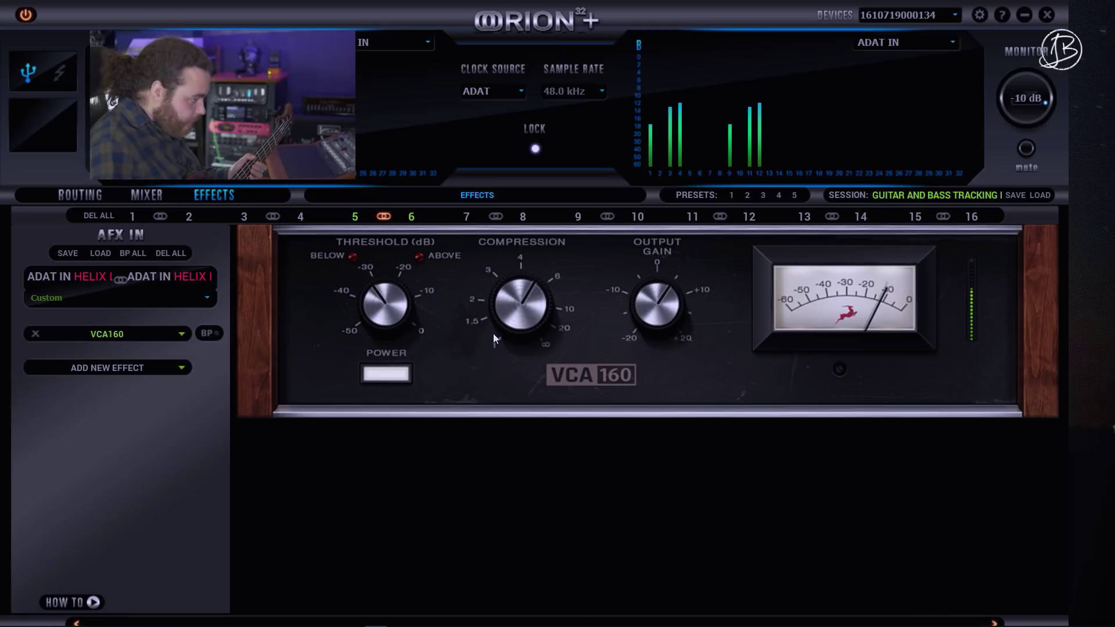
Step: Raise the VCA160 compression to about 6 and output gain to about +8, comparing the compressor off and on
click(366, 380)
click(367, 378)
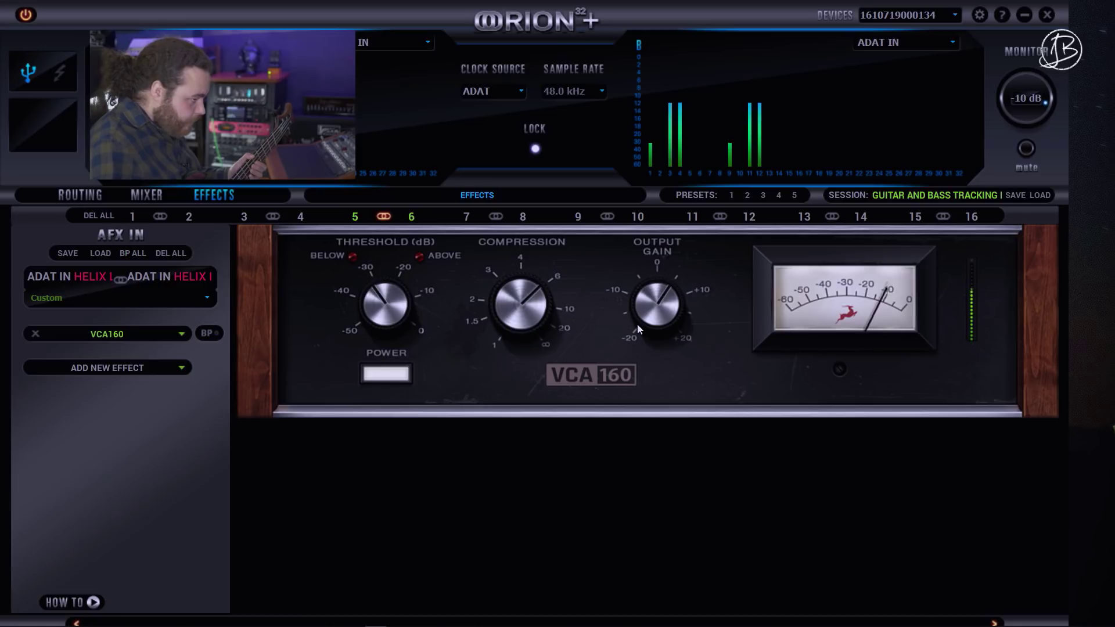
click(389, 374)
click(389, 374)
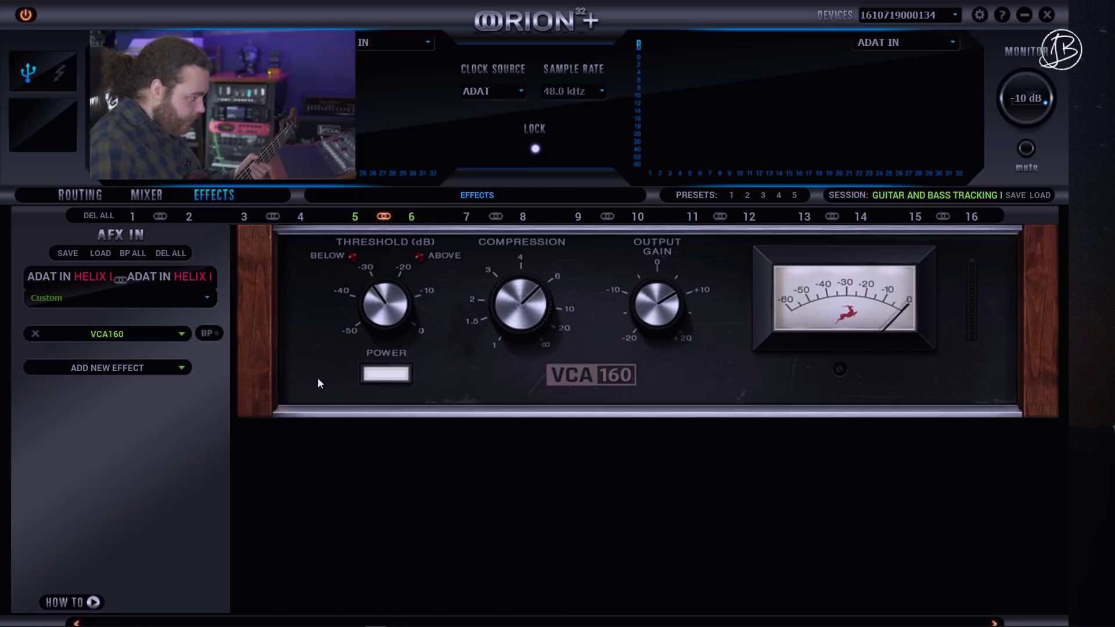
click(373, 377)
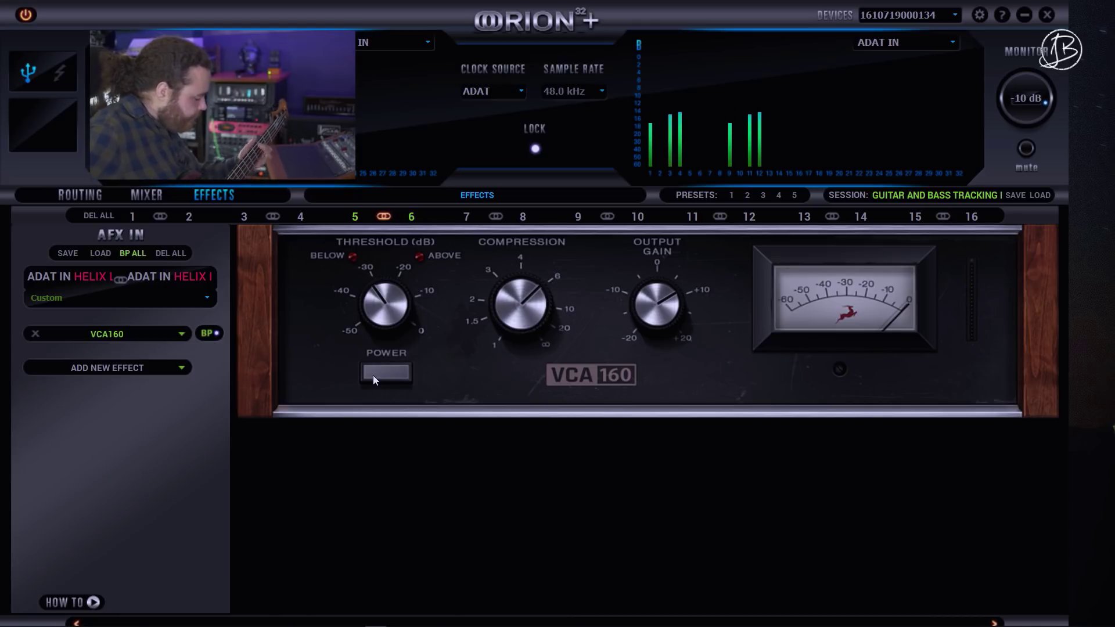
click(373, 375)
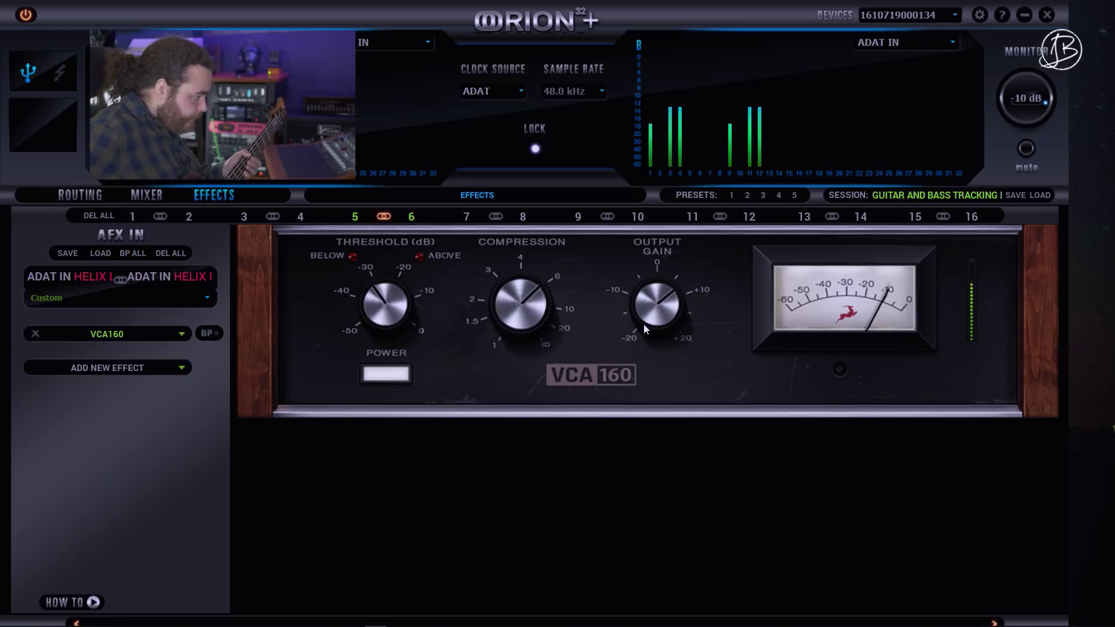
click(186, 370)
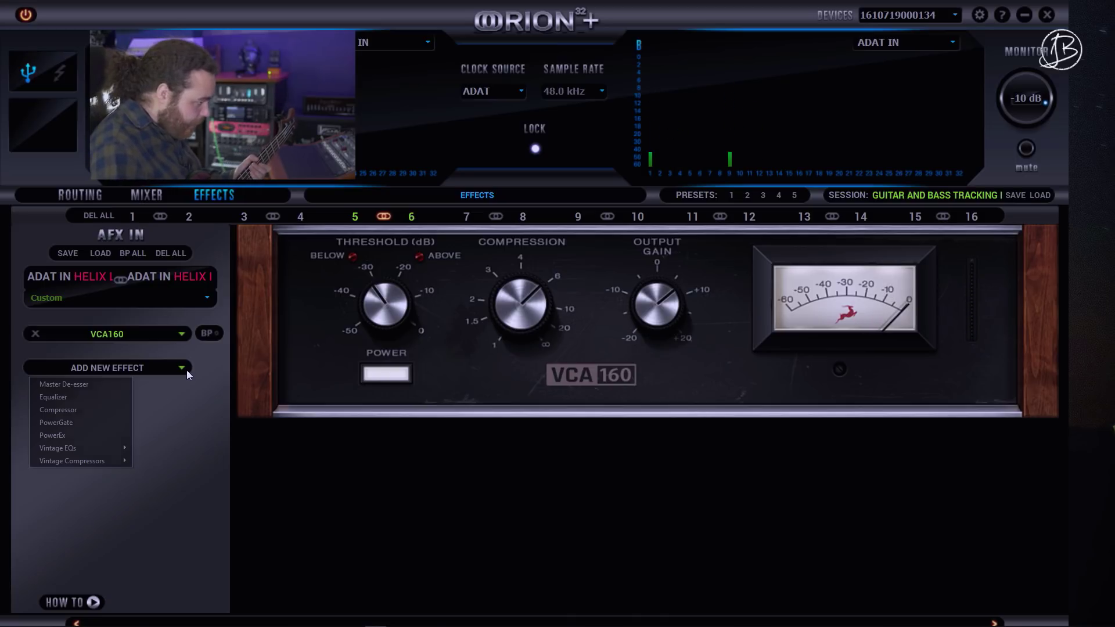
mouse_move(87, 448)
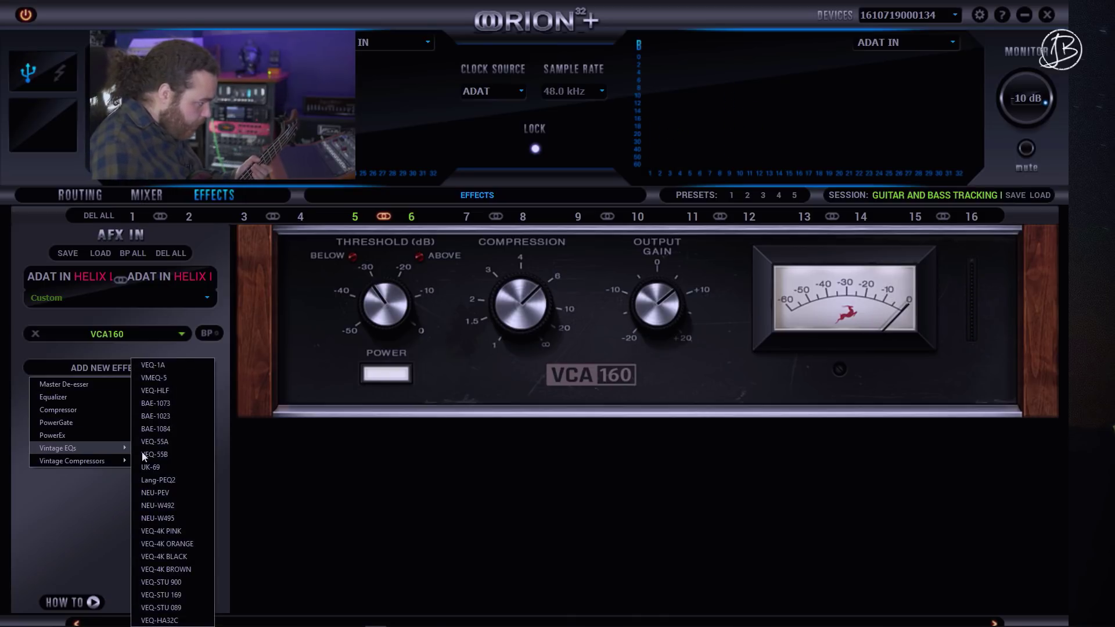
click(149, 332)
Step: Add the VEQ-HLF vintage filter to the linked HELIX channels and move it ahead of the VCA160 in the chain
click(131, 368)
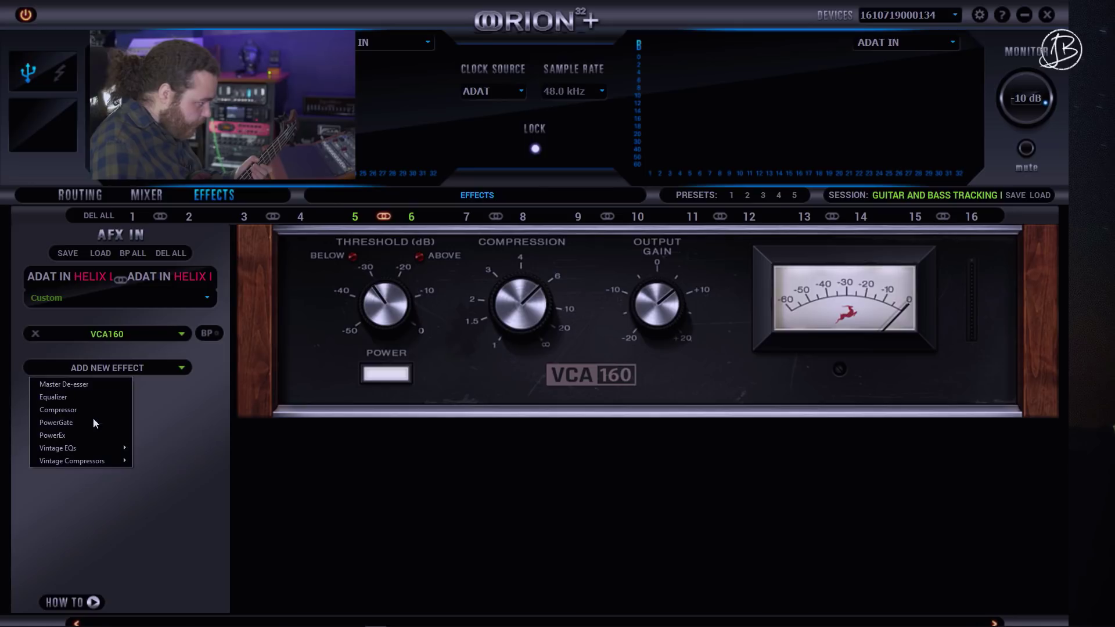
mouse_move(99, 447)
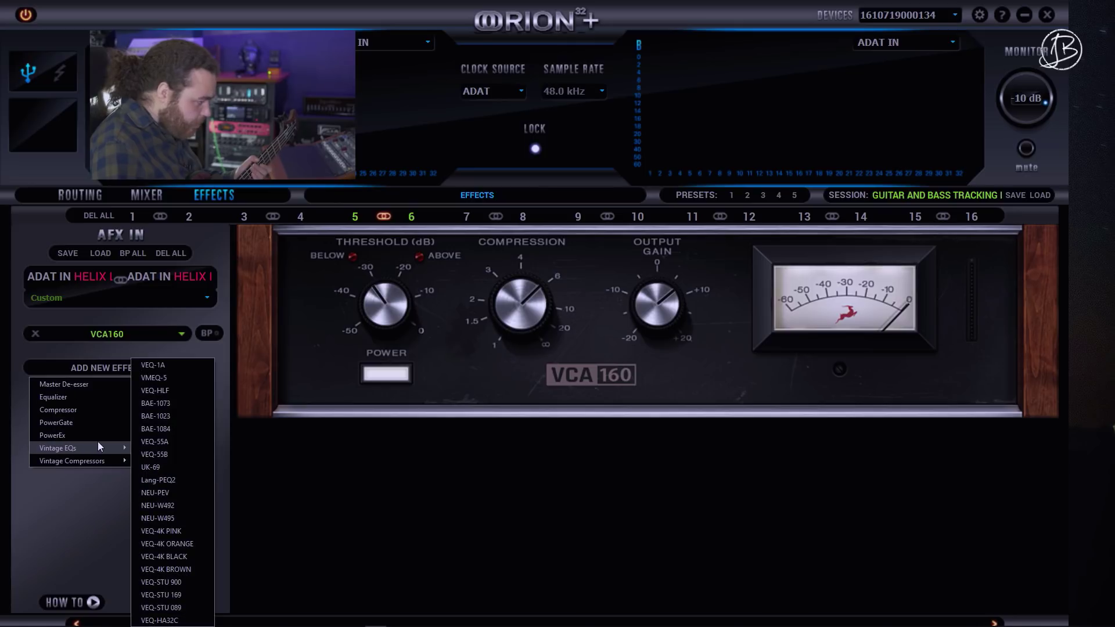
click(181, 390)
drag(85, 370, 77, 323)
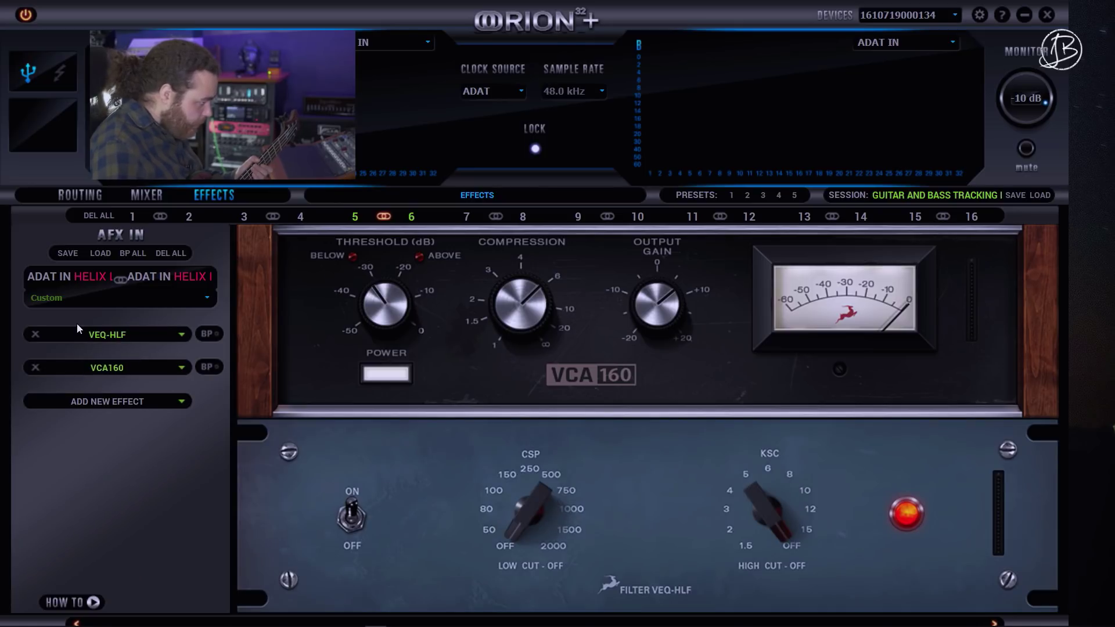
Step: Set the VEQ-HLF low cut to about 50 and high cut to about 6, comparing the filter off and on
drag(524, 302, 524, 291)
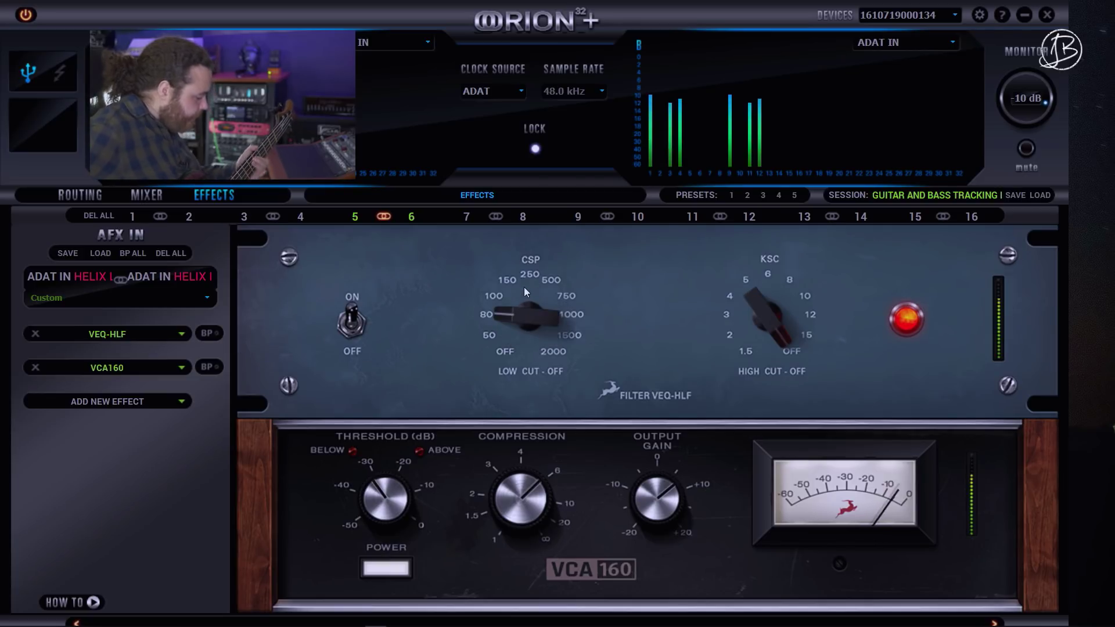
drag(523, 287, 583, 357)
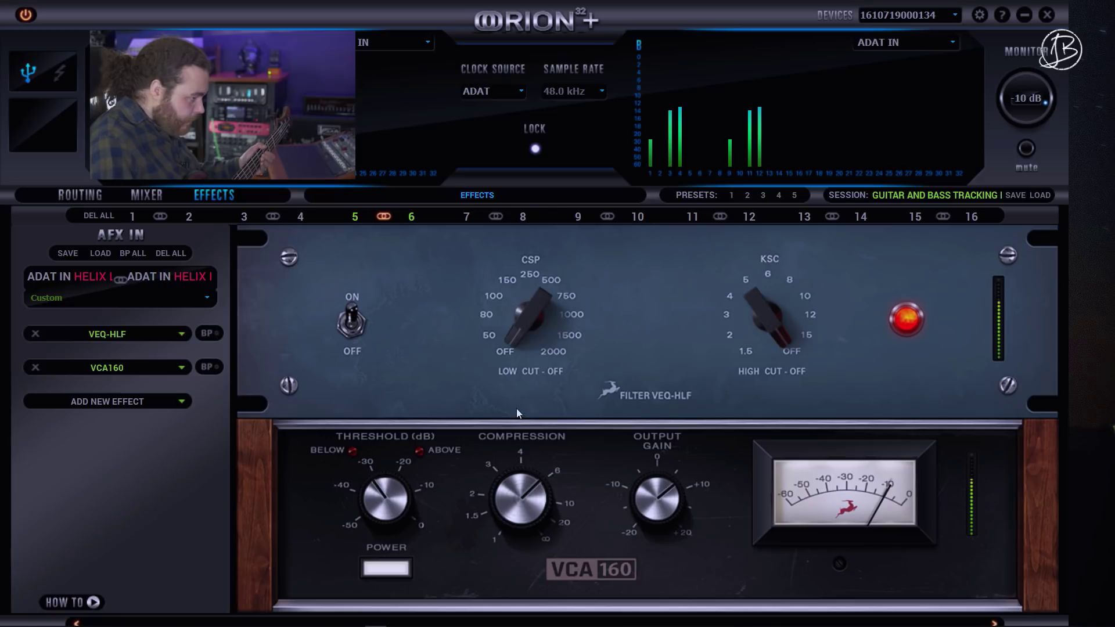
drag(765, 334, 762, 368)
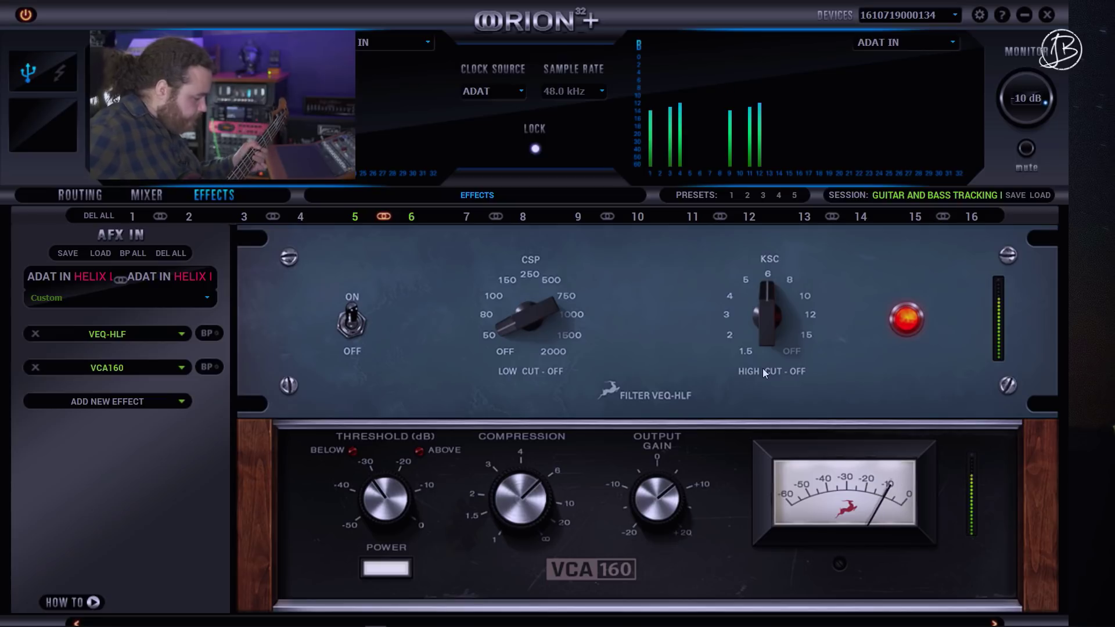
click(344, 330)
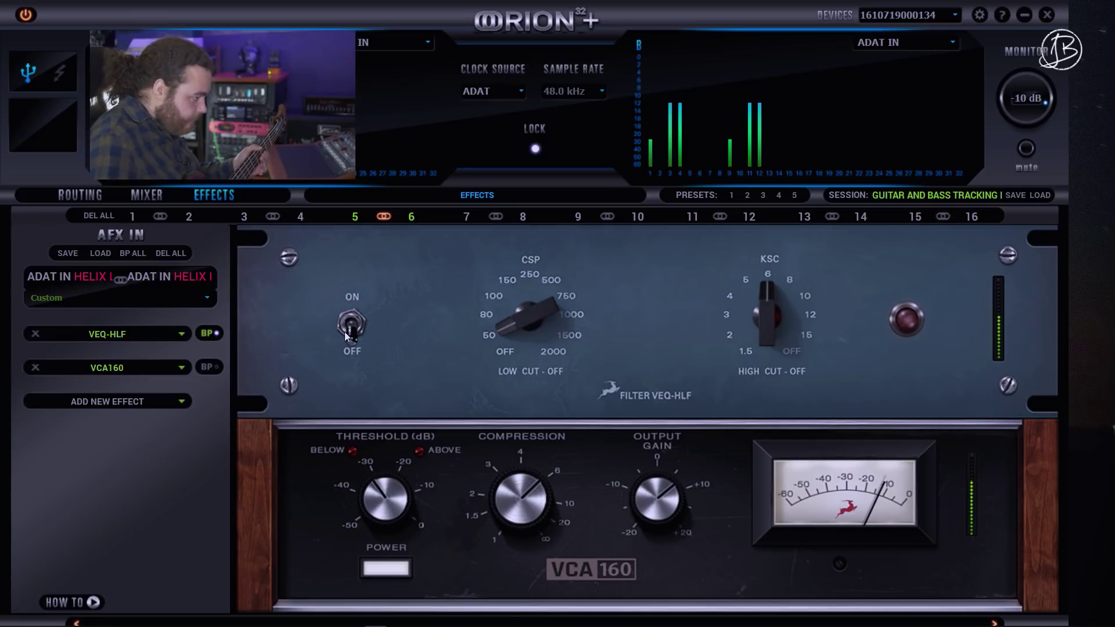
click(345, 330)
click(344, 332)
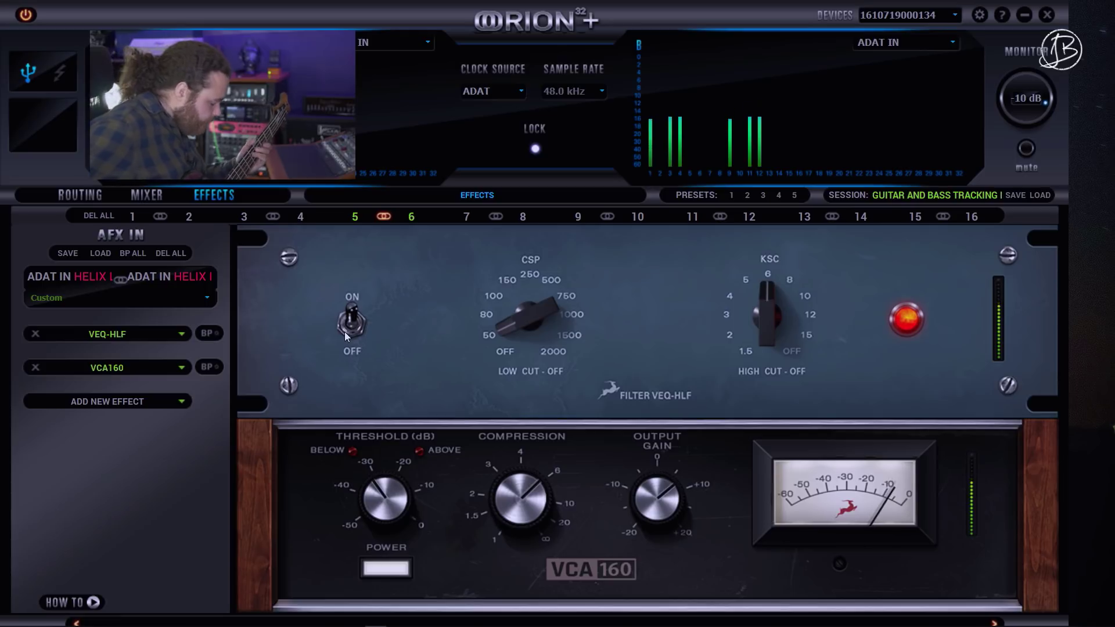
Step: Add the UK-69 vintage EQ at the end of the linked HELIX effect chain
click(113, 400)
mouse_move(100, 481)
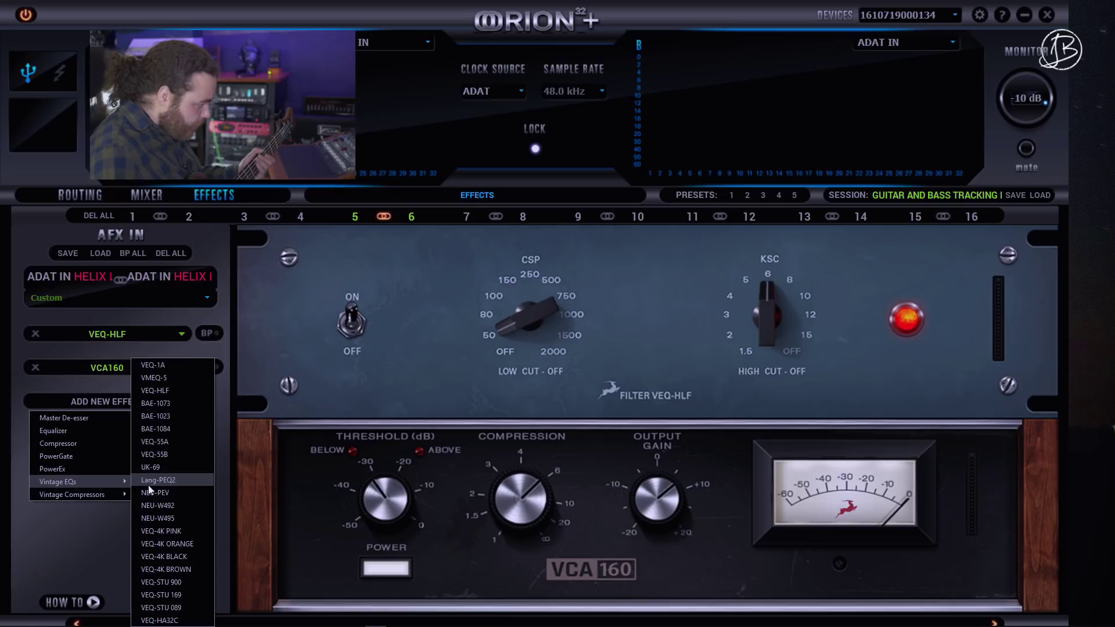
click(183, 466)
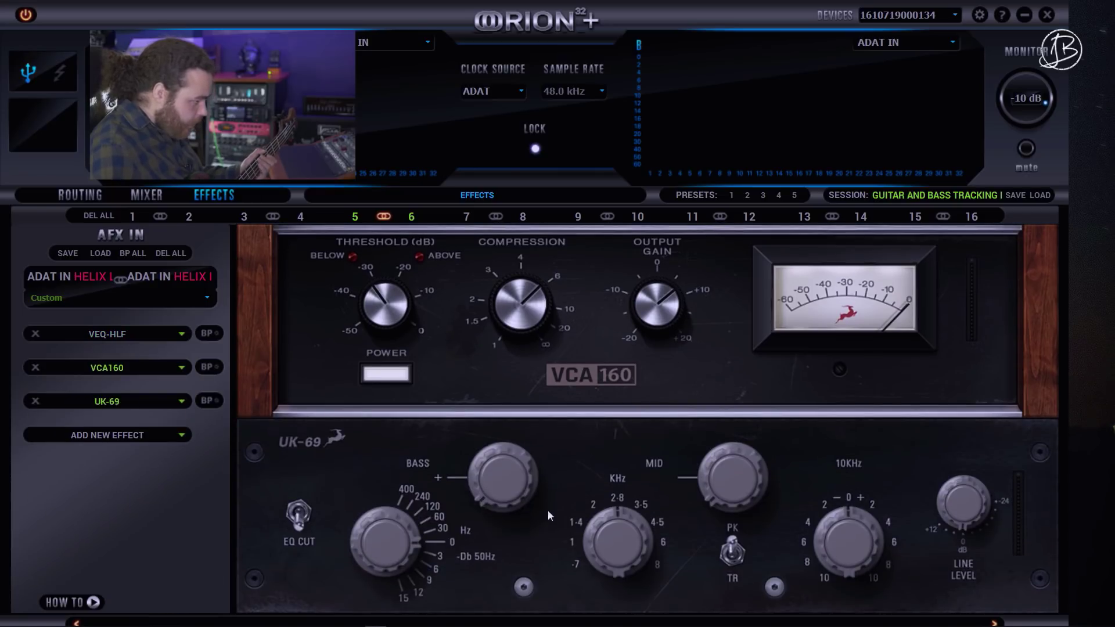
Step: Replace the UK-69 with the VMEQ-5 and then with the VEQ-55A vintage EQ
click(162, 431)
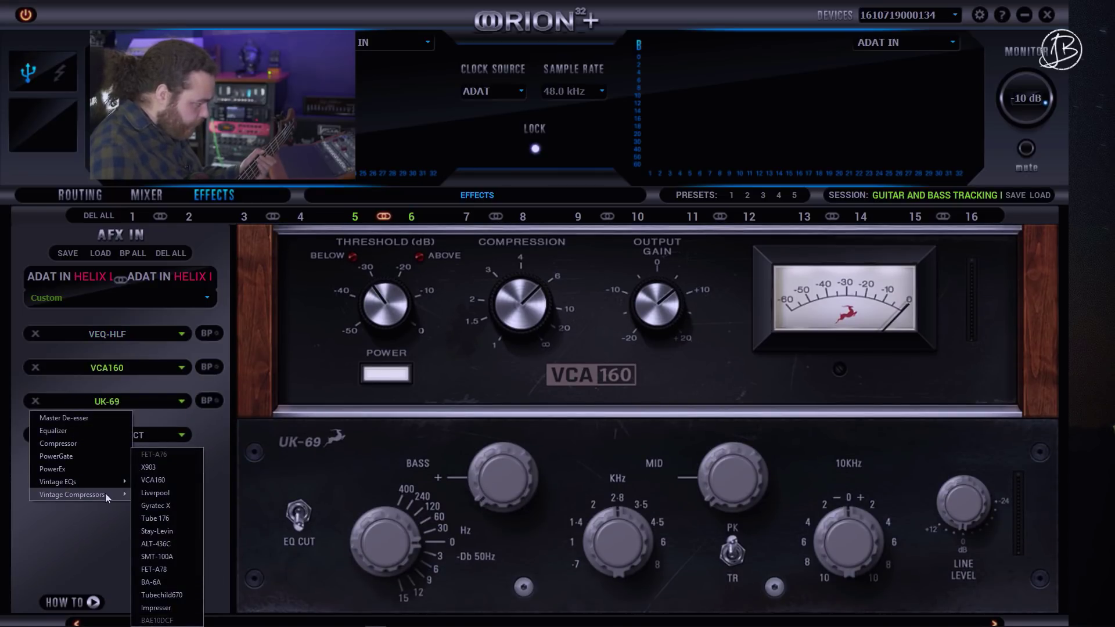
mouse_move(99, 482)
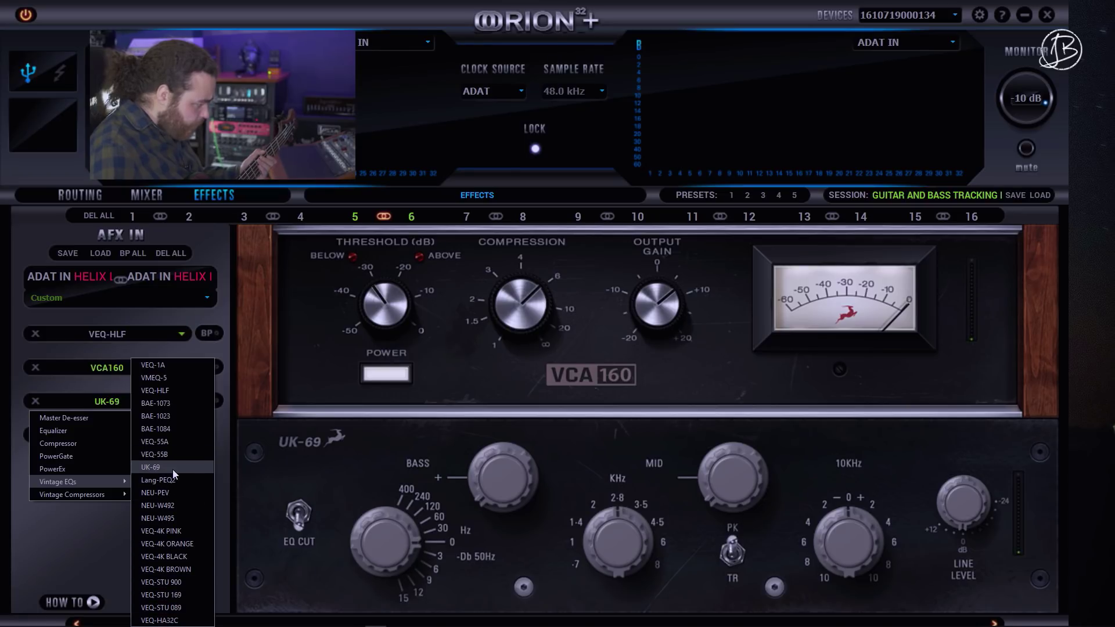
click(182, 378)
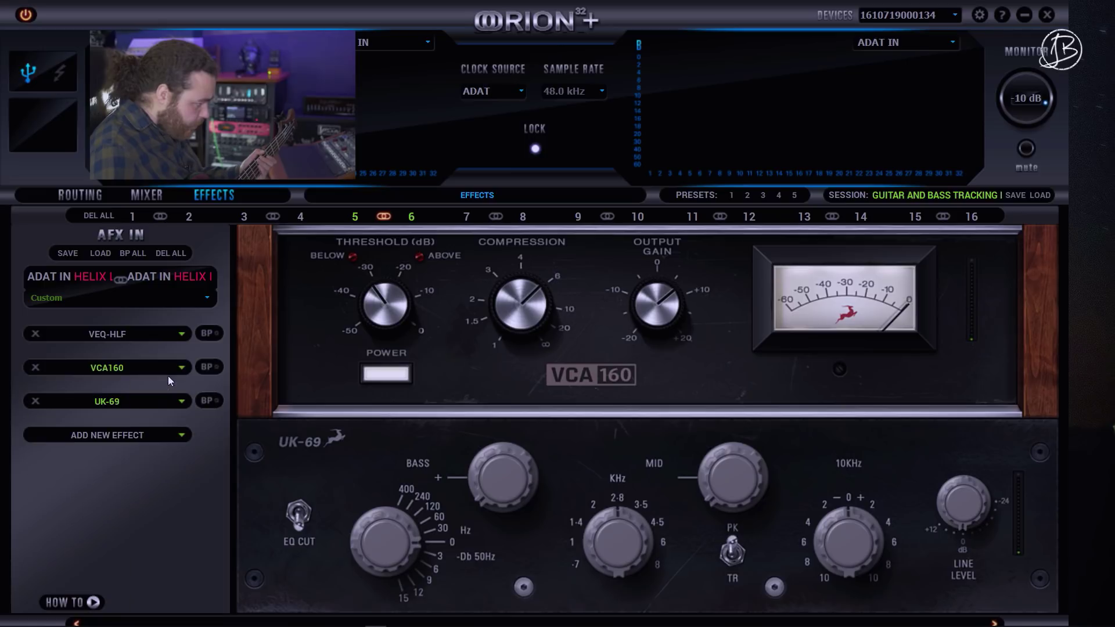
click(189, 401)
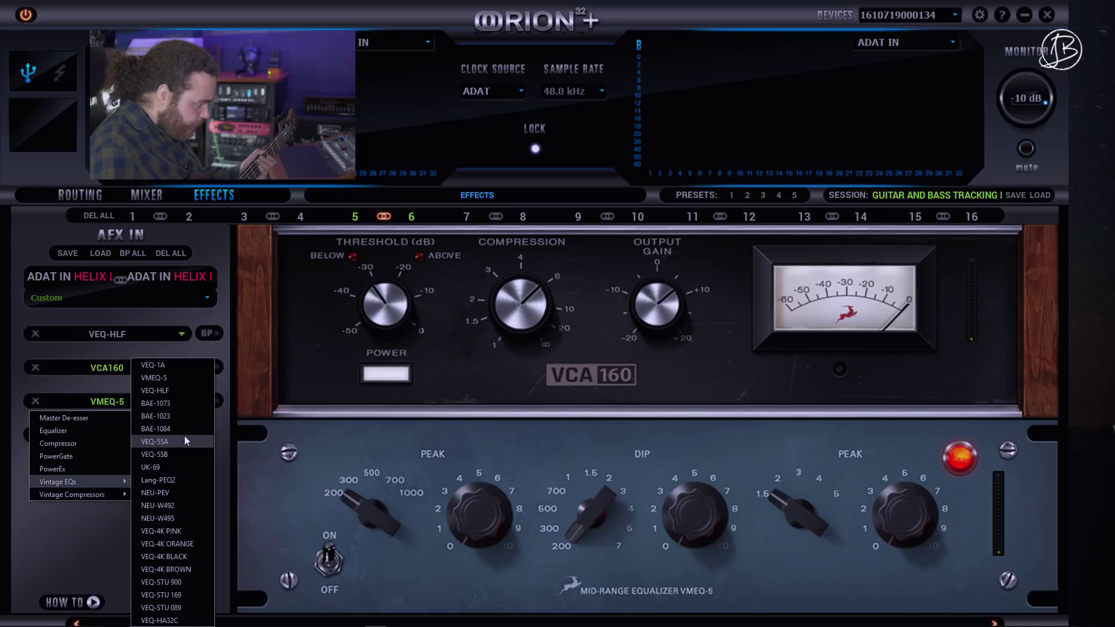
click(175, 444)
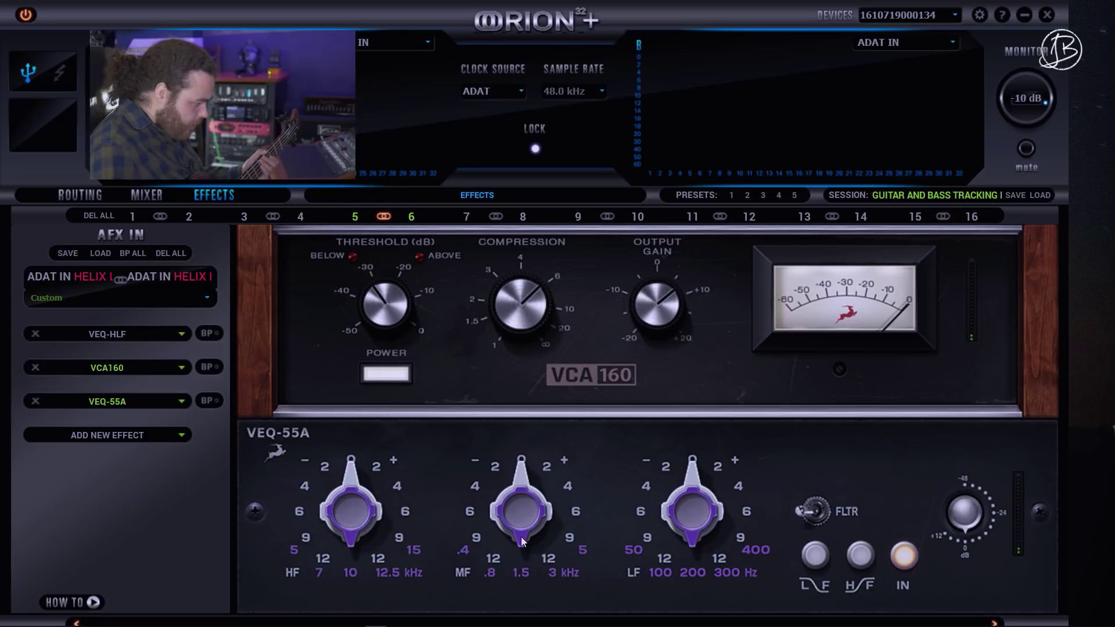
Step: Cut the VEQ-55A mids by about 4 at 0.8 kHz, and try a low-frequency boost of about 6 before cutting the lows by about 6
mouse_move(499, 529)
mouse_down()
mouse_move(516, 494)
mouse_move(507, 509)
mouse_up()
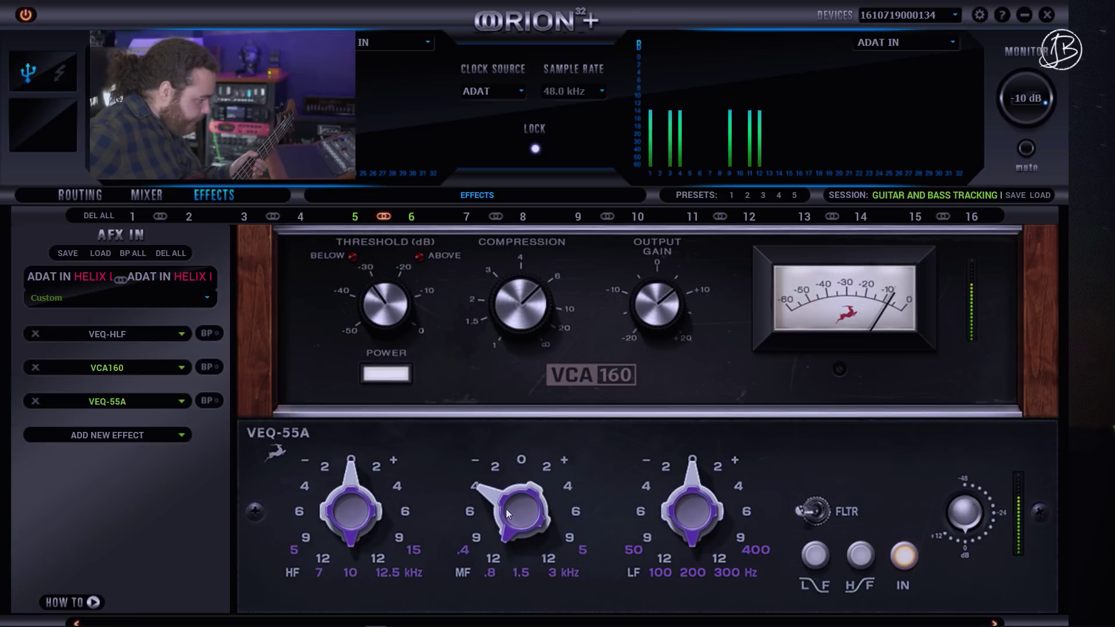
drag(493, 555, 476, 434)
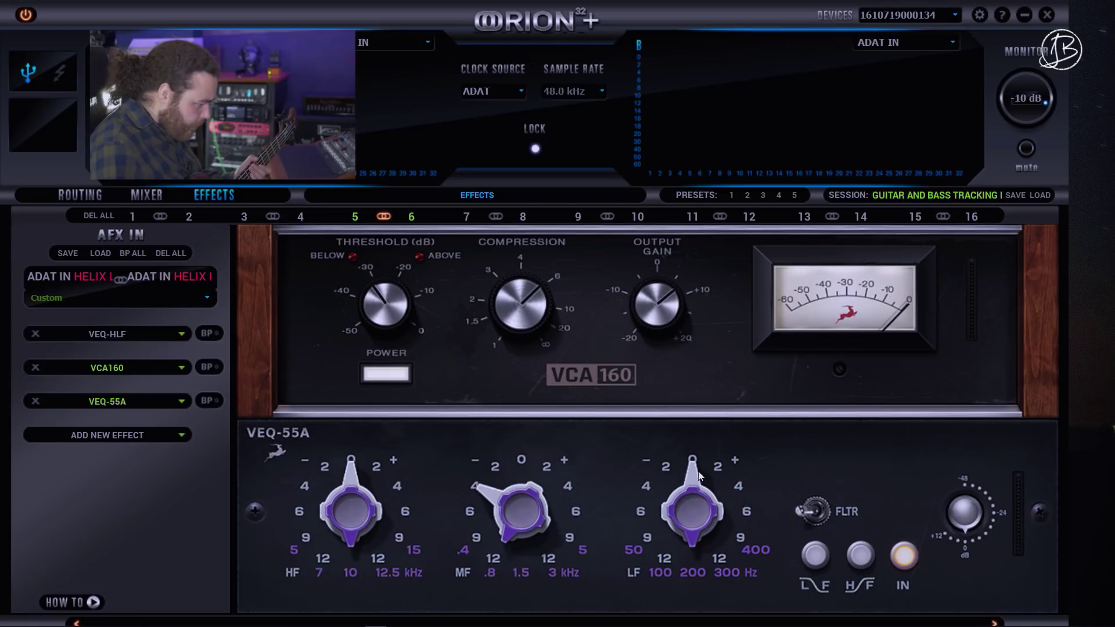
drag(685, 556, 695, 427)
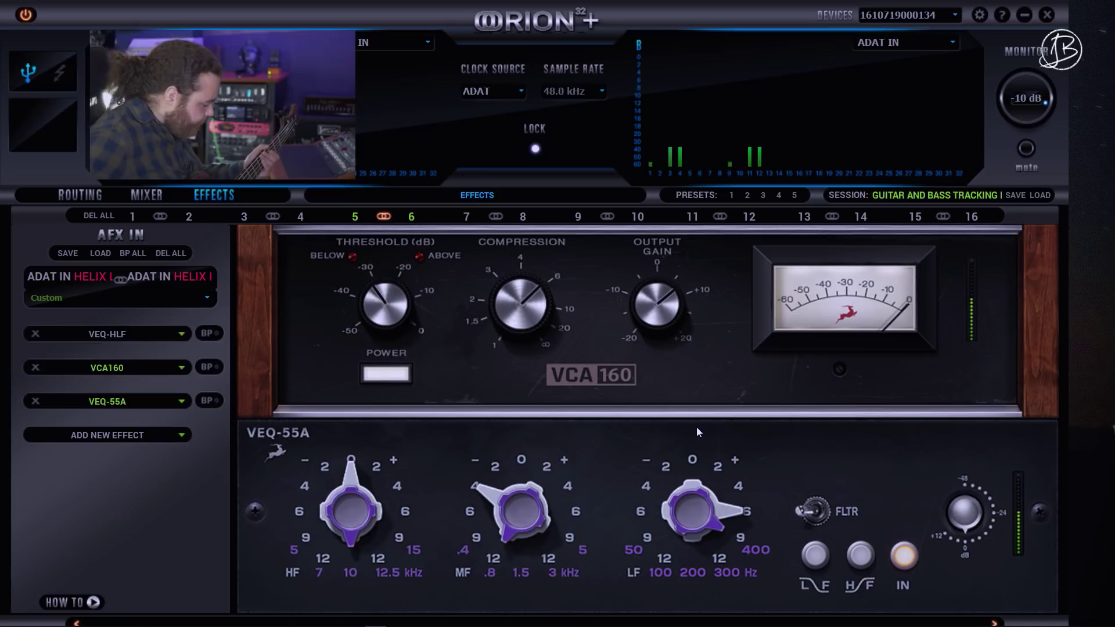
drag(716, 512, 622, 609)
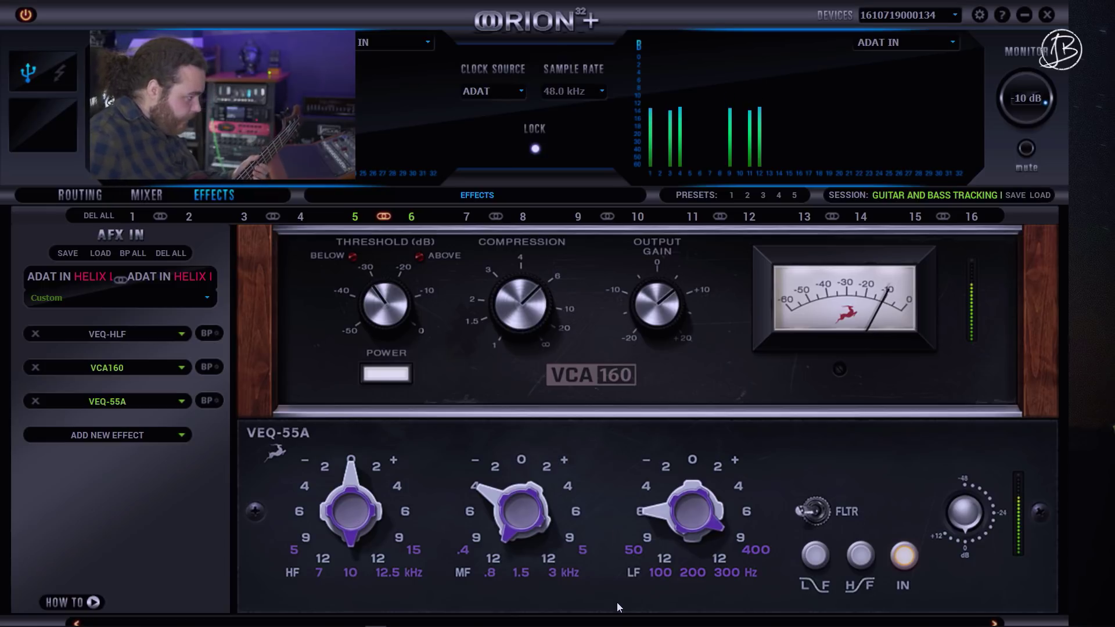
Step: Compare the whole HELIX effect chain bypassed and active, and set the VEQ-HLF high cut to about 12
click(132, 253)
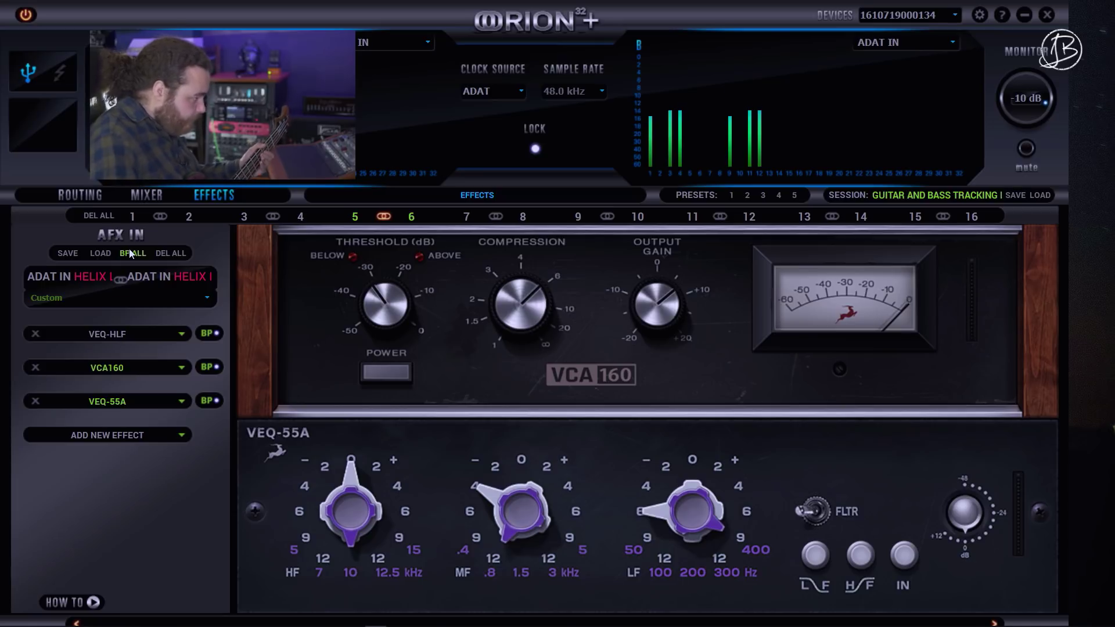
click(119, 255)
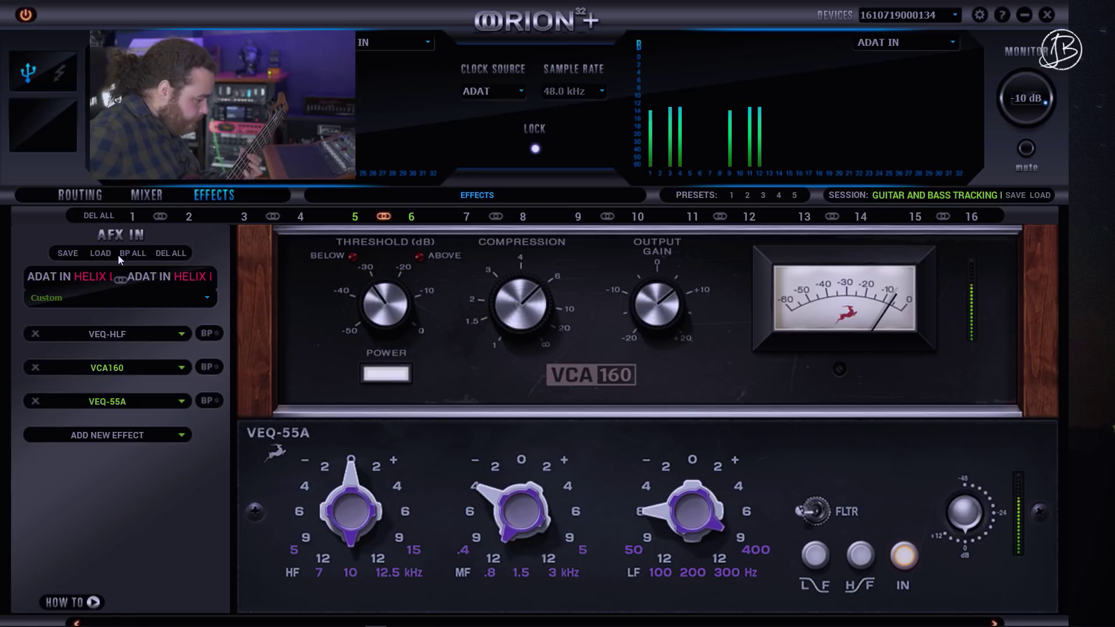
click(89, 332)
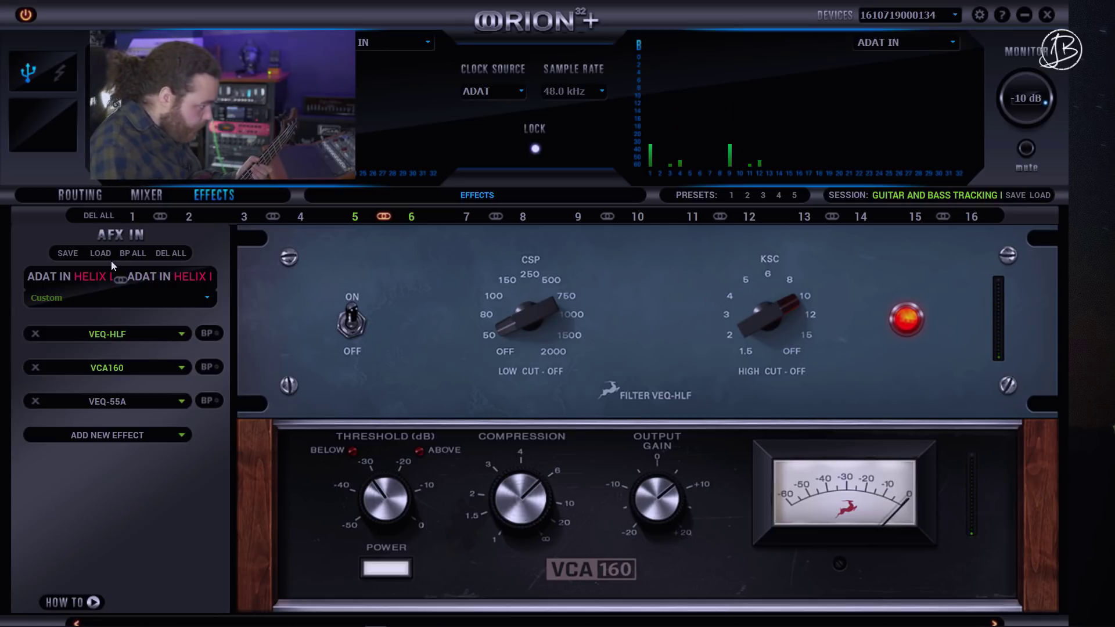
drag(776, 302, 765, 322)
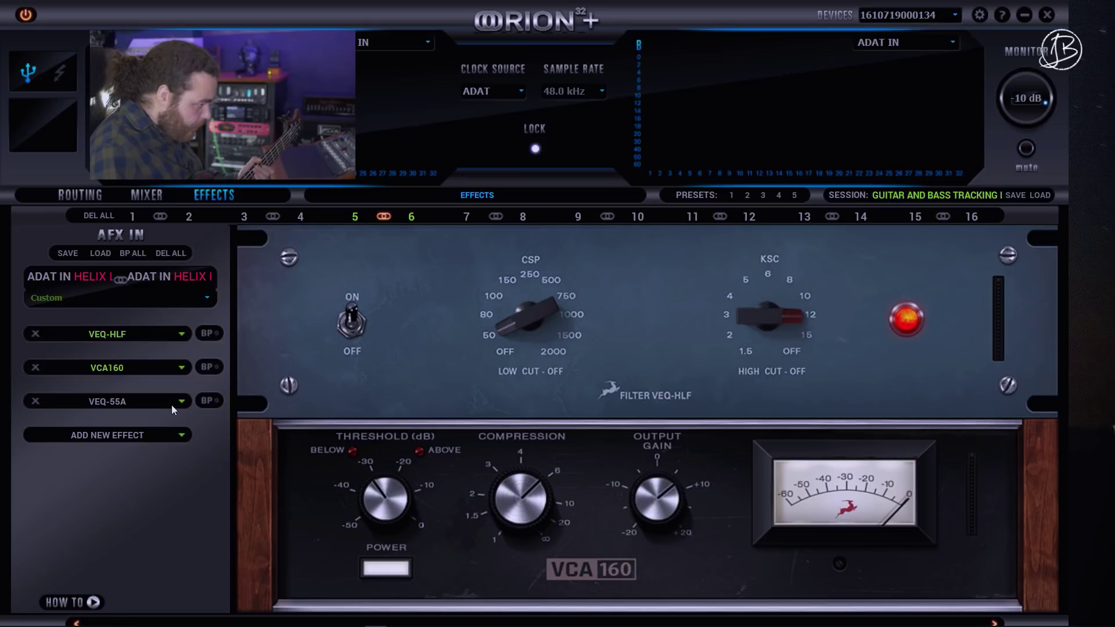
Step: Add a PowerGate to the linked HELIX channels and move it ahead of the VEQ-HLF in the chain
click(179, 434)
click(86, 493)
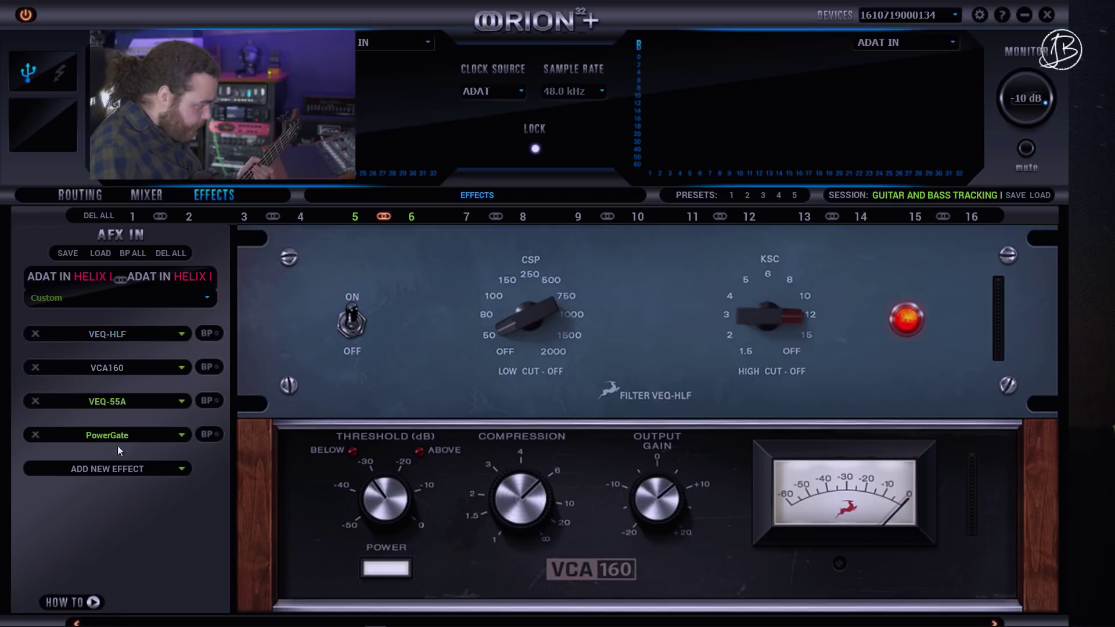
drag(158, 437, 152, 339)
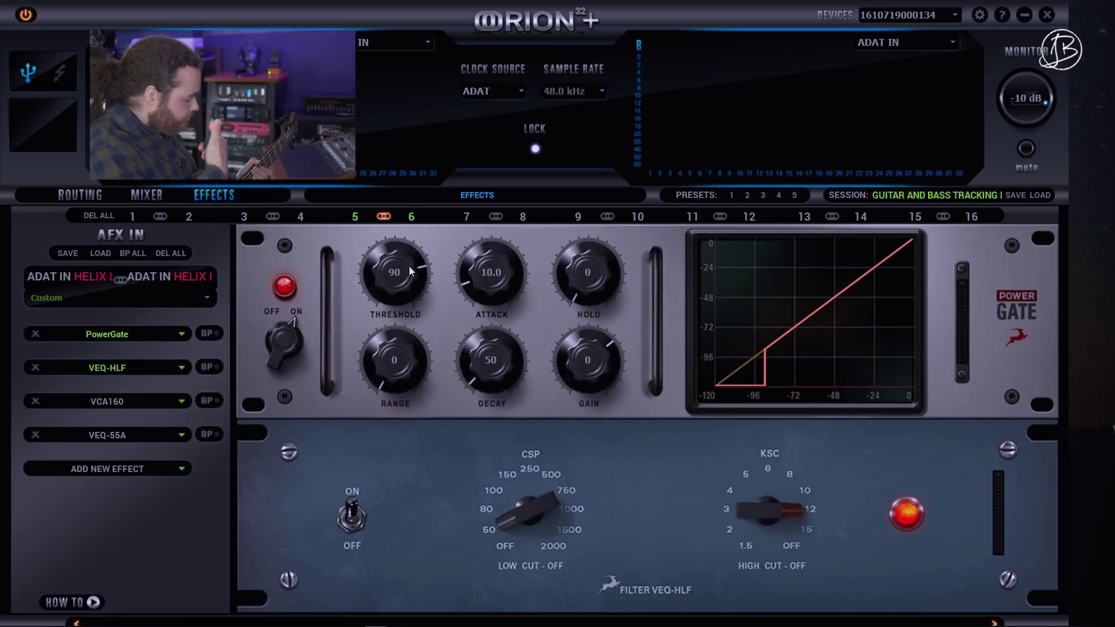
Step: Set the PowerGate threshold to 61, attack to 0.1 and decay to 1, trying a range of 20 before returning it to 0
drag(400, 360, 373, 120)
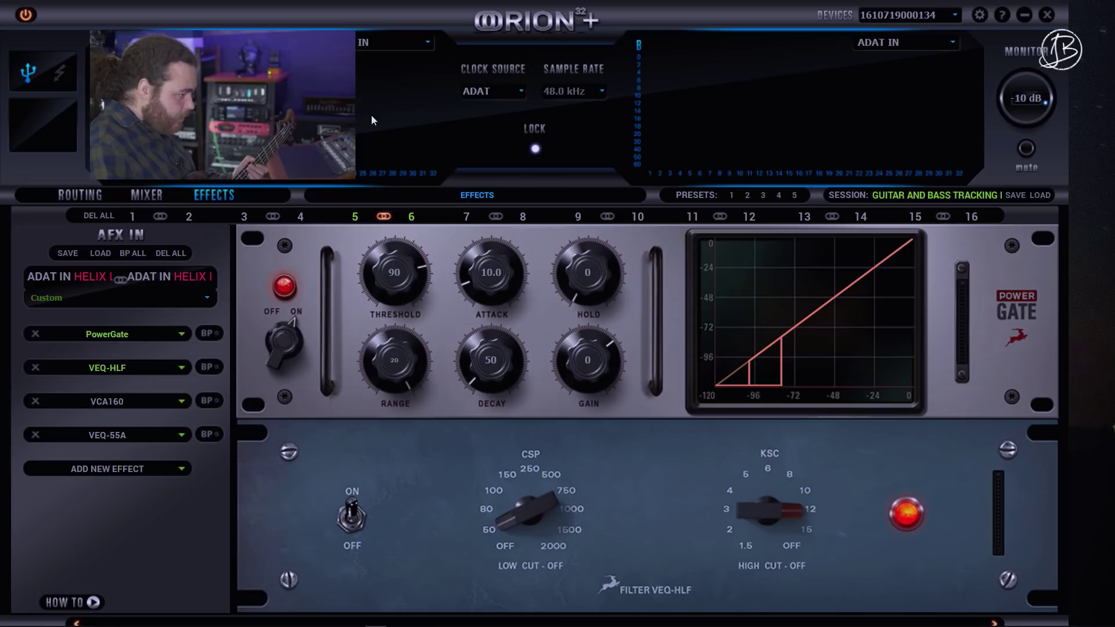
drag(395, 348, 457, 624)
mouse_move(393, 280)
mouse_down()
mouse_move(391, 393)
mouse_move(370, 303)
mouse_move(378, 274)
mouse_move(391, 281)
mouse_up()
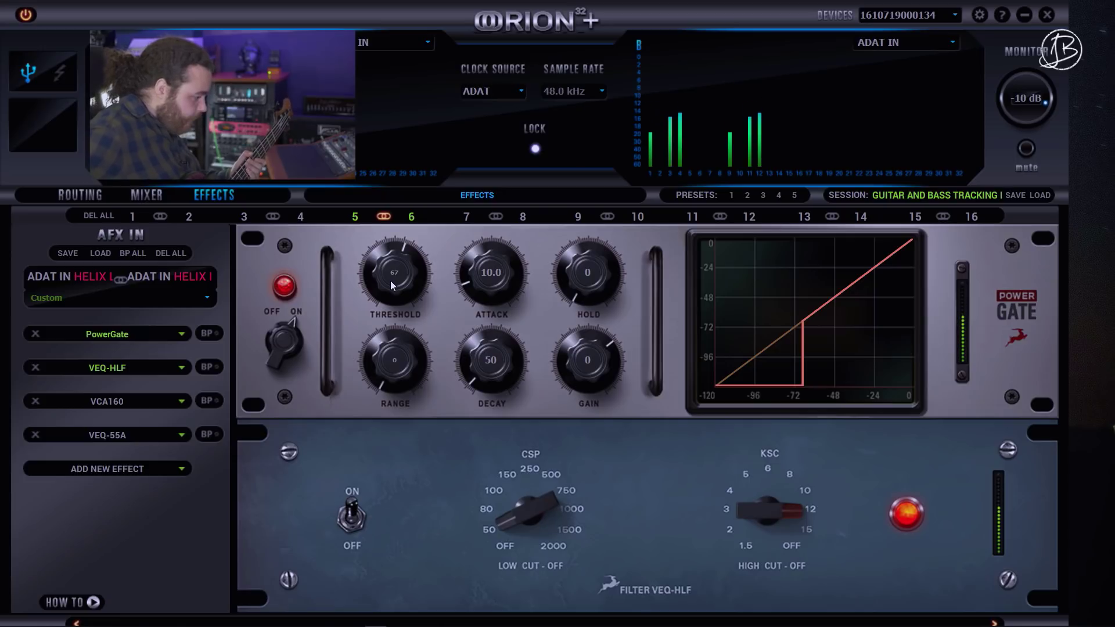
drag(524, 285, 517, 370)
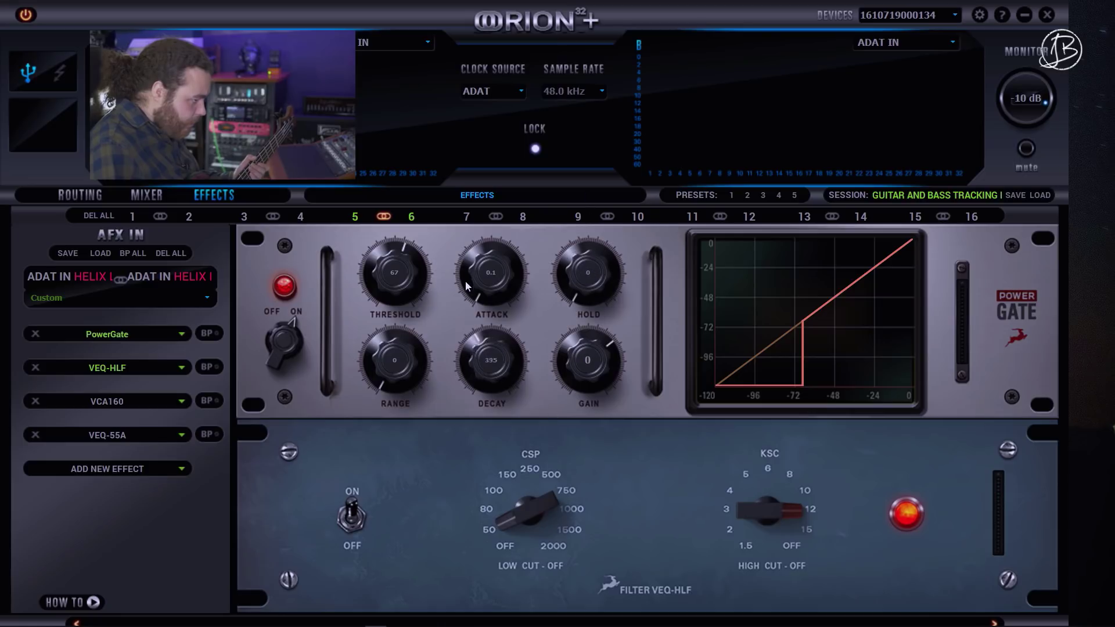
drag(485, 342, 492, 420)
drag(385, 283, 383, 290)
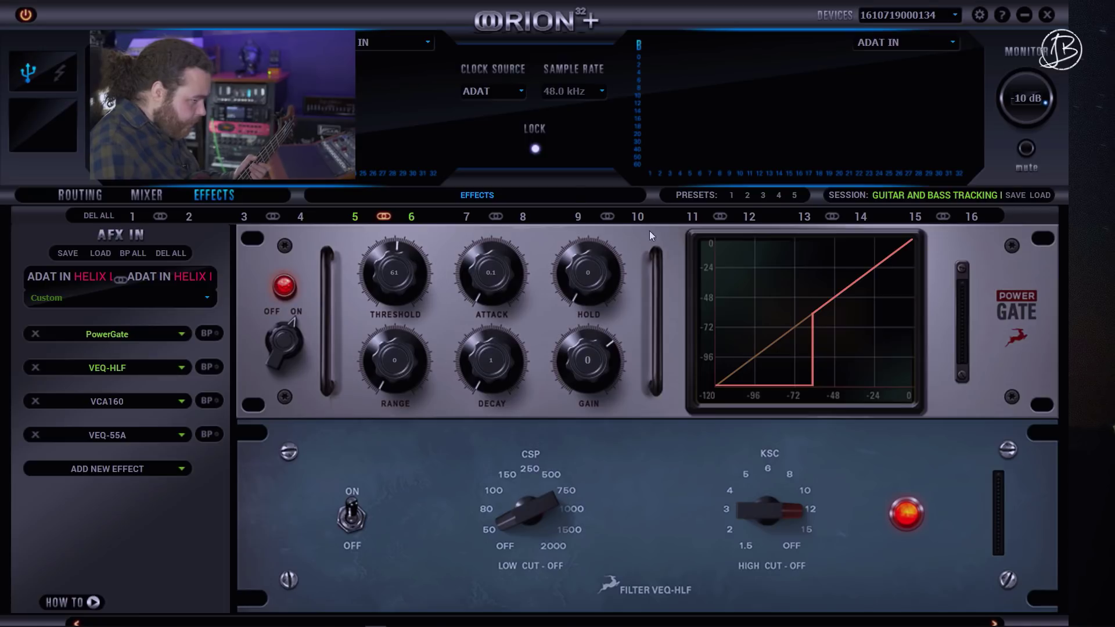
Step: Try a PowerGate range of 20 and return it to 0, and set the decay to 140 and attack to 2.7
drag(410, 357, 366, 178)
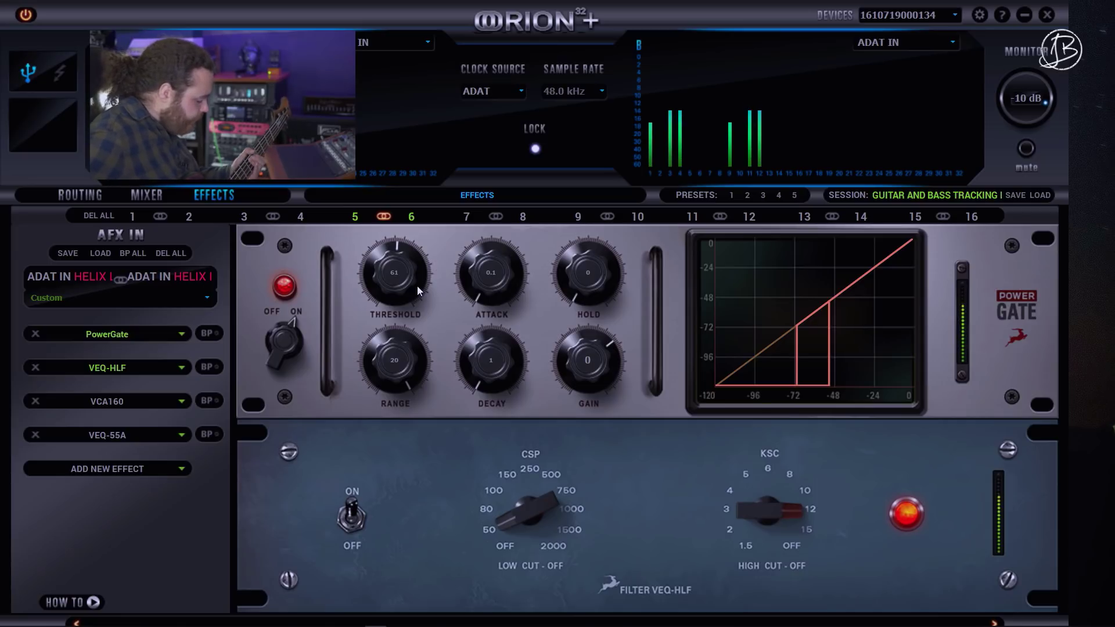
drag(376, 389, 431, 567)
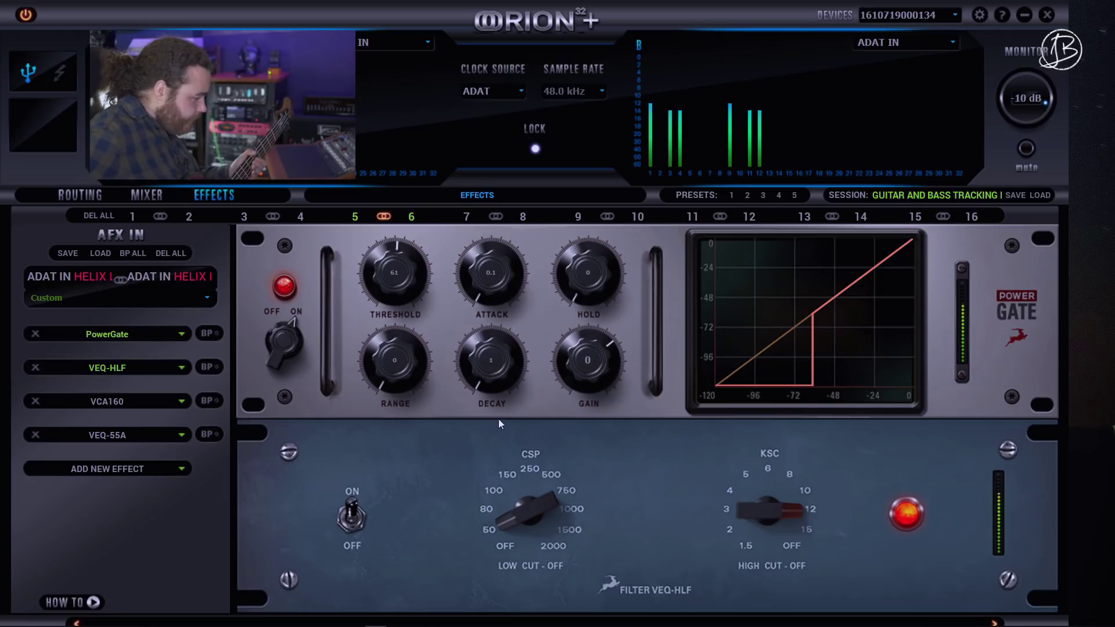
drag(490, 397, 485, 334)
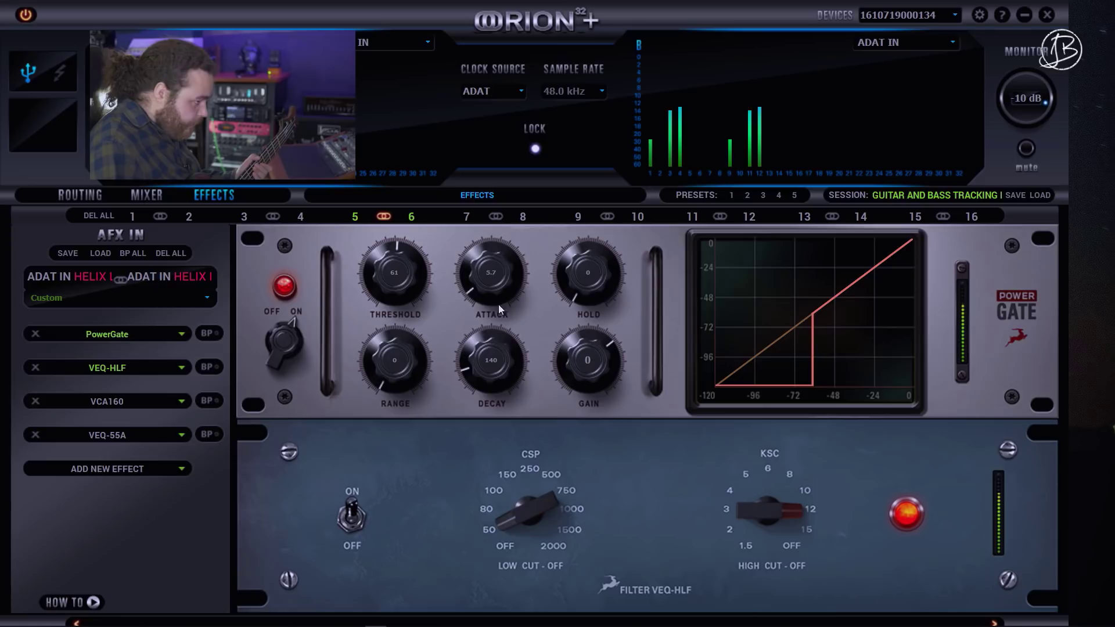
Step: Try a PowerGate hold of 360 with the decay at 180, and return the hold to 0
drag(601, 267, 602, 246)
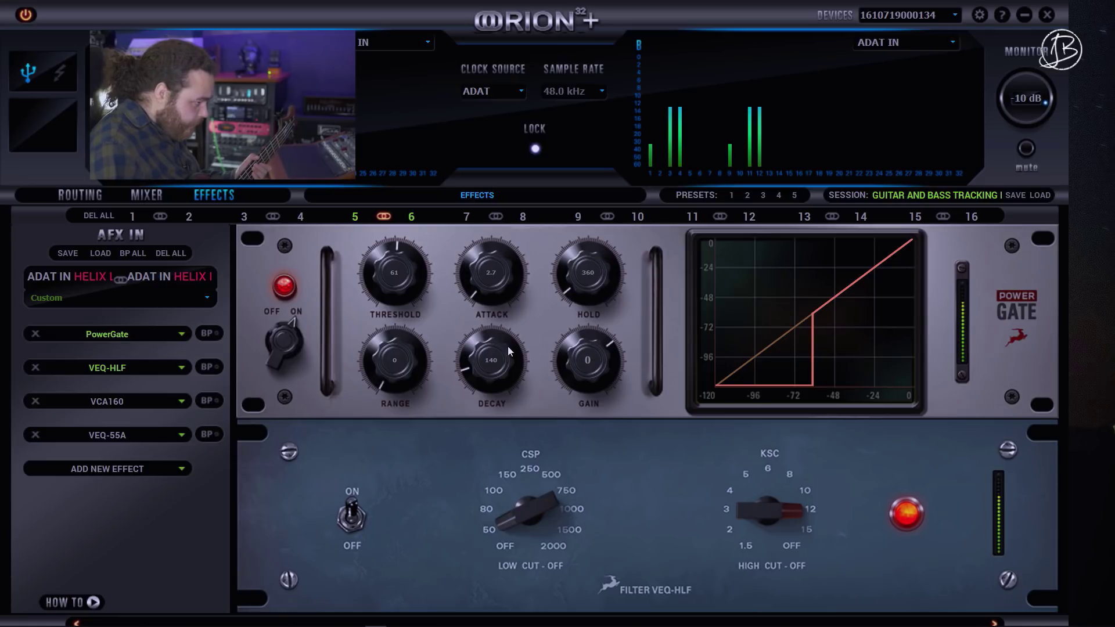
mouse_move(570, 347)
mouse_down()
mouse_move(570, 363)
mouse_move(552, 341)
mouse_up()
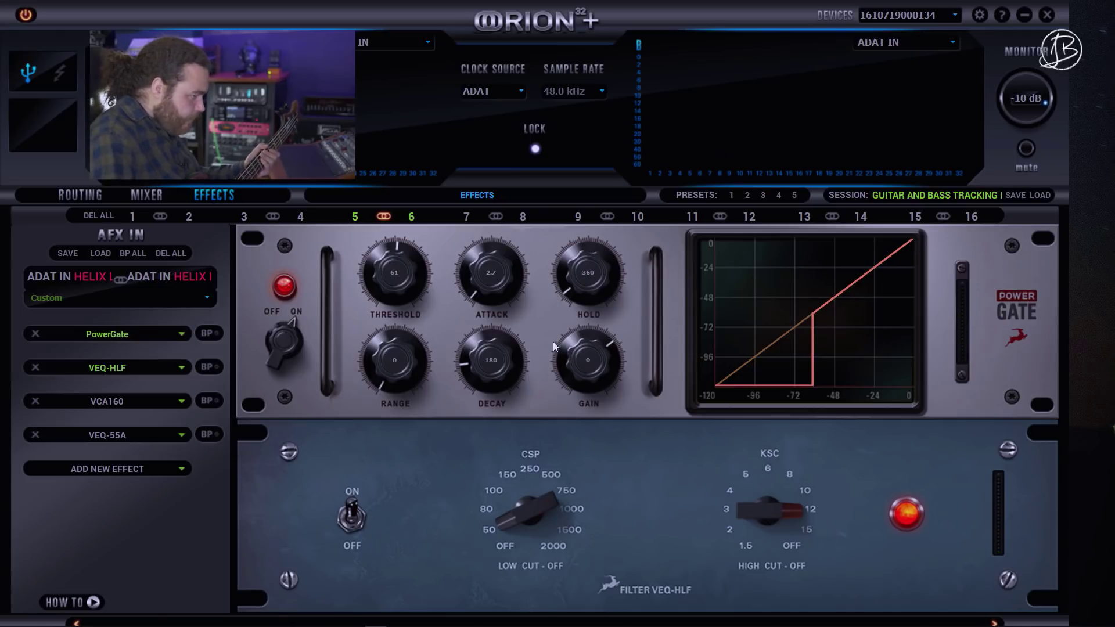
drag(585, 289, 581, 319)
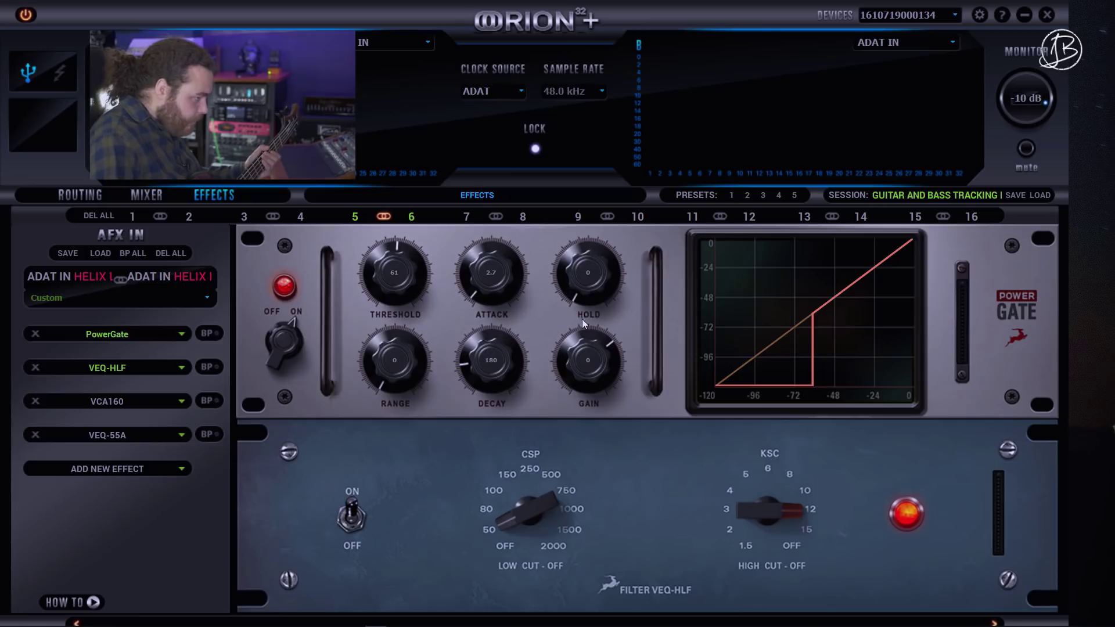
Step: Set the PowerGate decay to 10, threshold to 57 and attack to about 3
drag(489, 388, 485, 405)
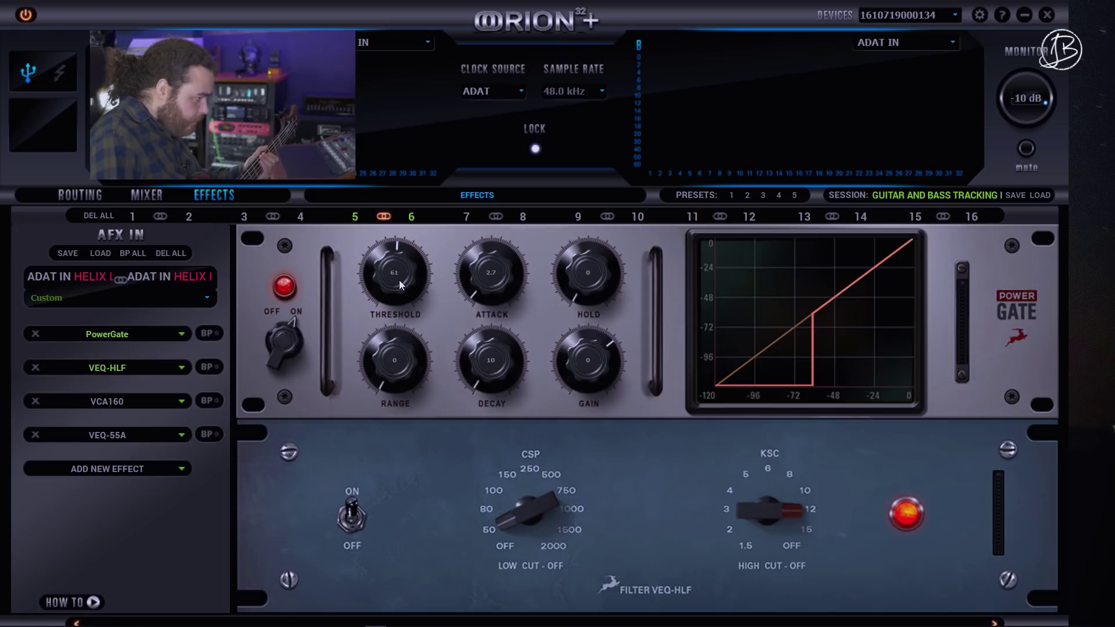
drag(399, 280, 398, 281)
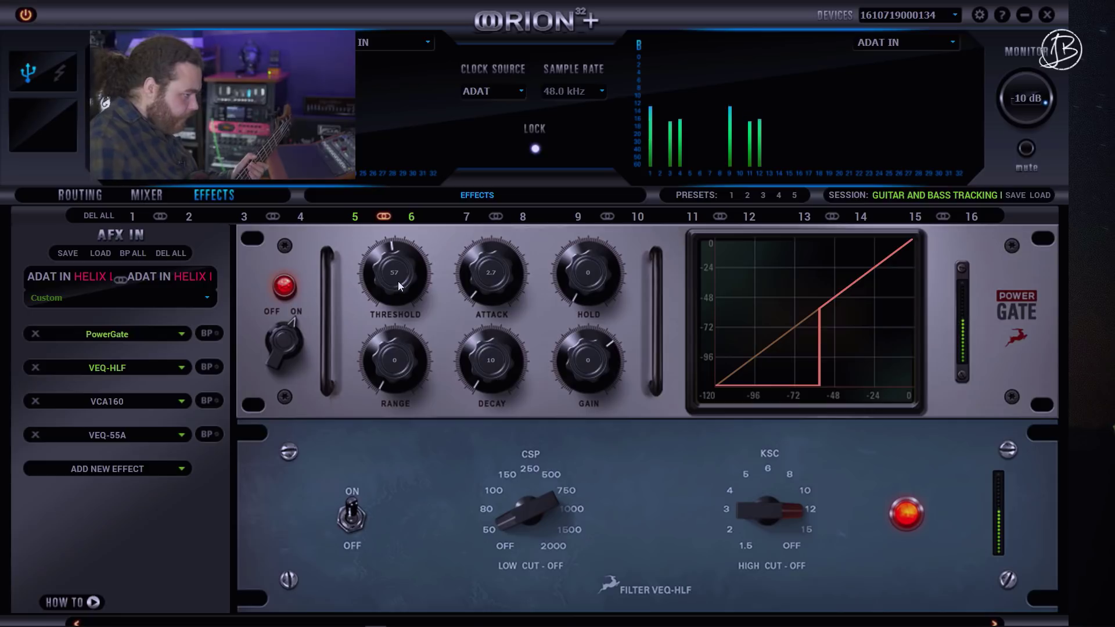
drag(490, 288, 510, 342)
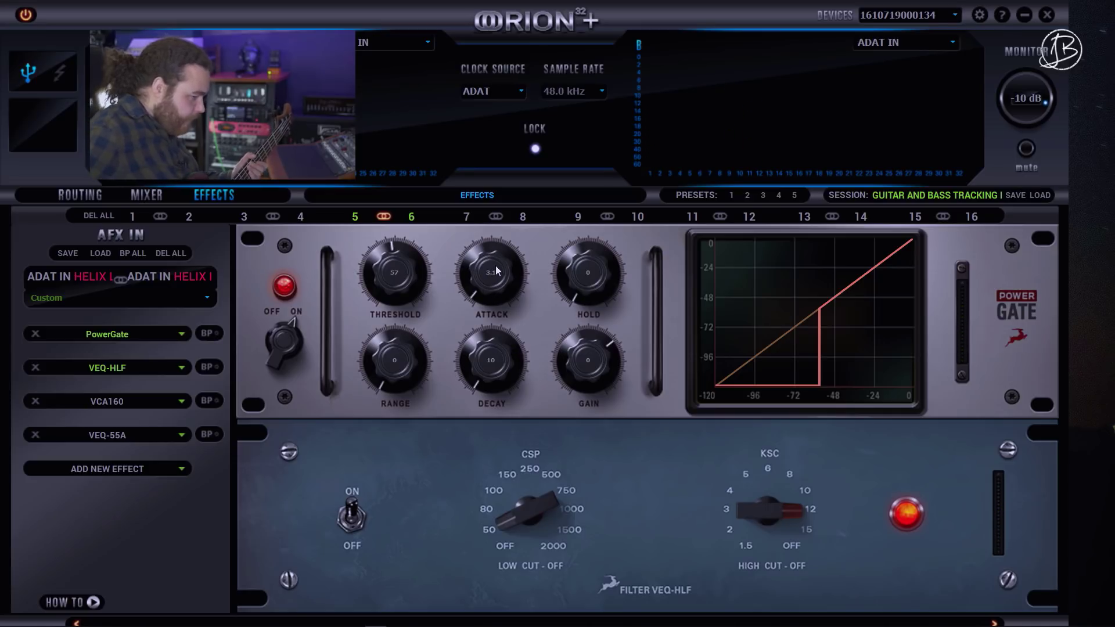
Step: Set the PowerGate threshold to 75 for the Helix inputs and save the guitar and bass tracking session
drag(406, 259, 396, 245)
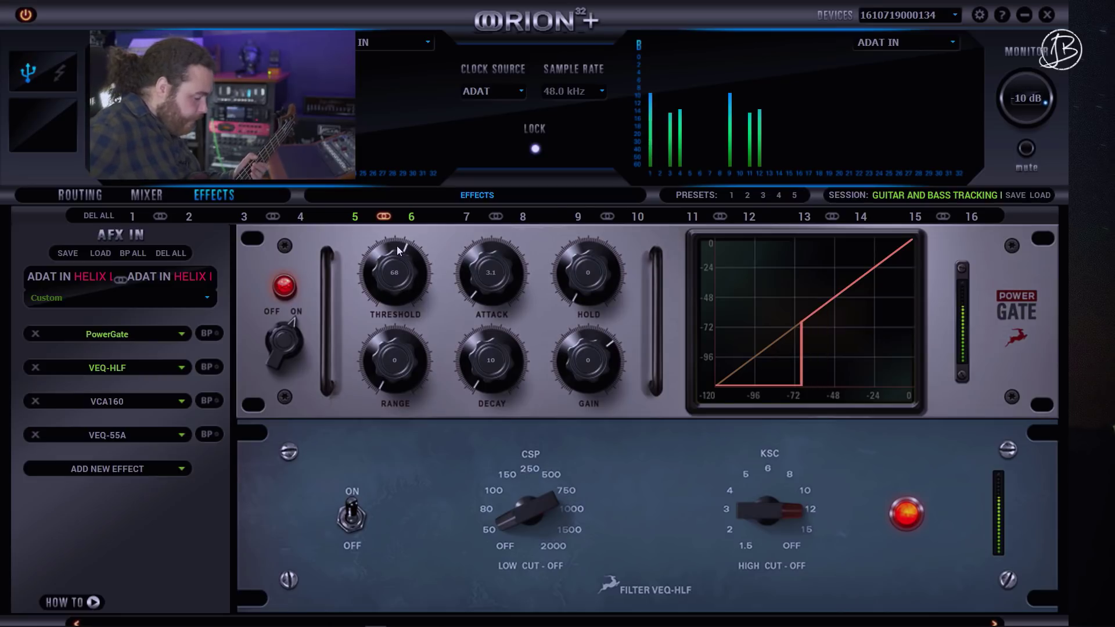
drag(396, 245, 399, 256)
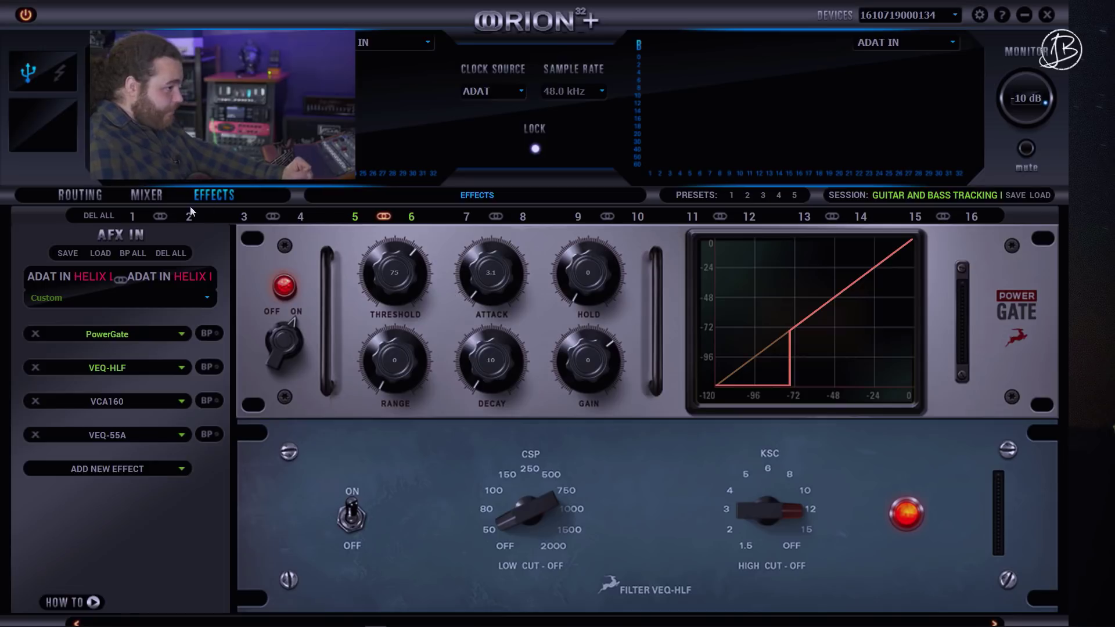
click(1015, 196)
click(635, 421)
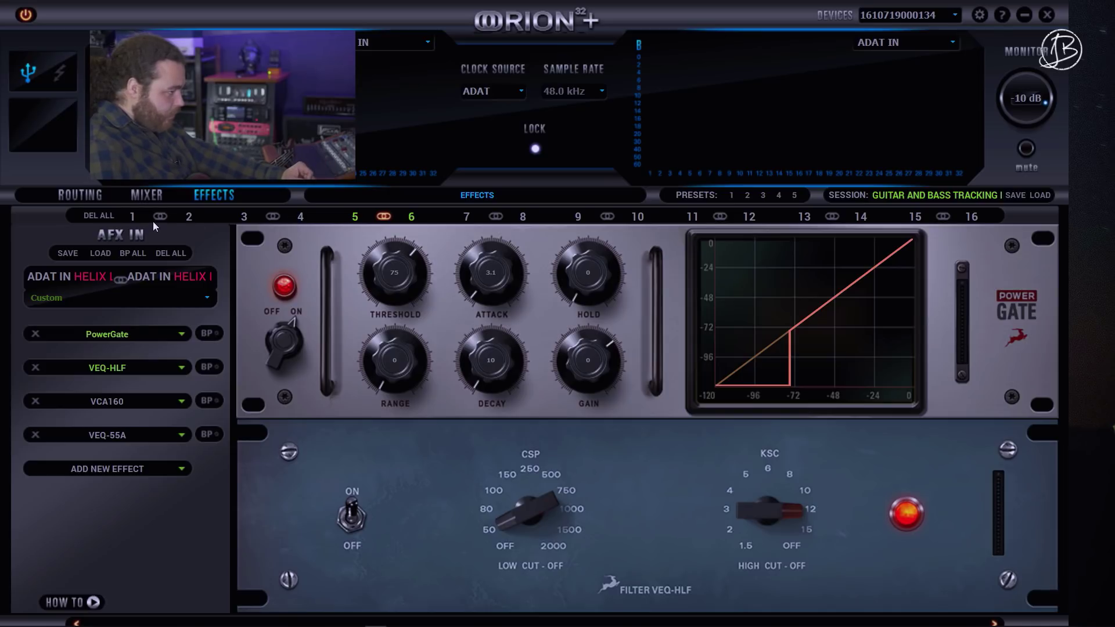
Step: Compare the mixer's input levels with the effects chain on the linked Helix channels
click(146, 194)
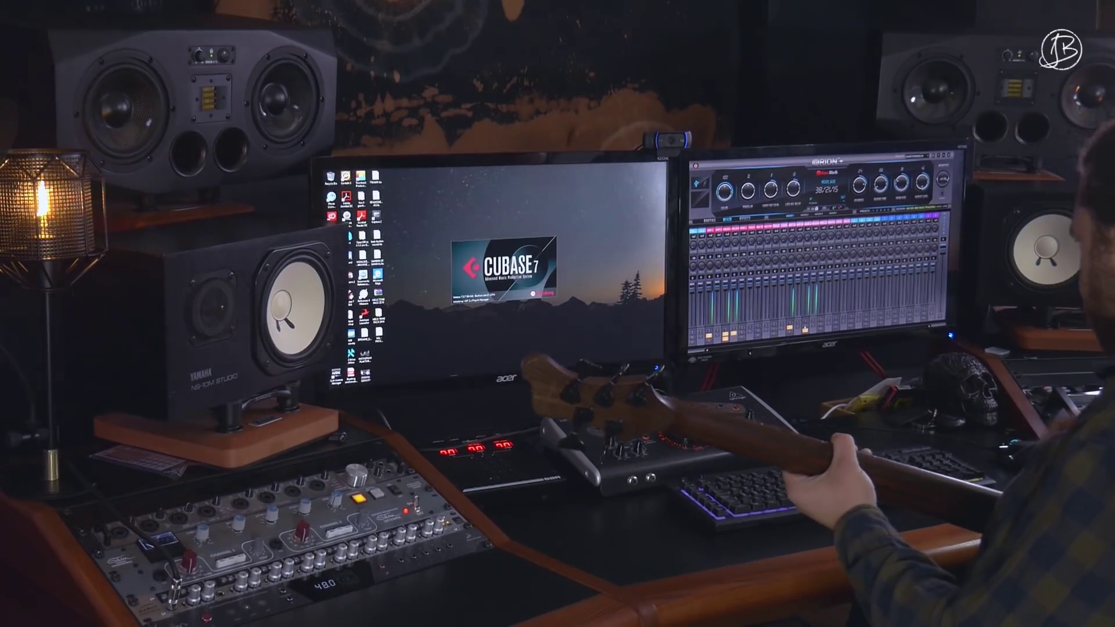
click(744, 218)
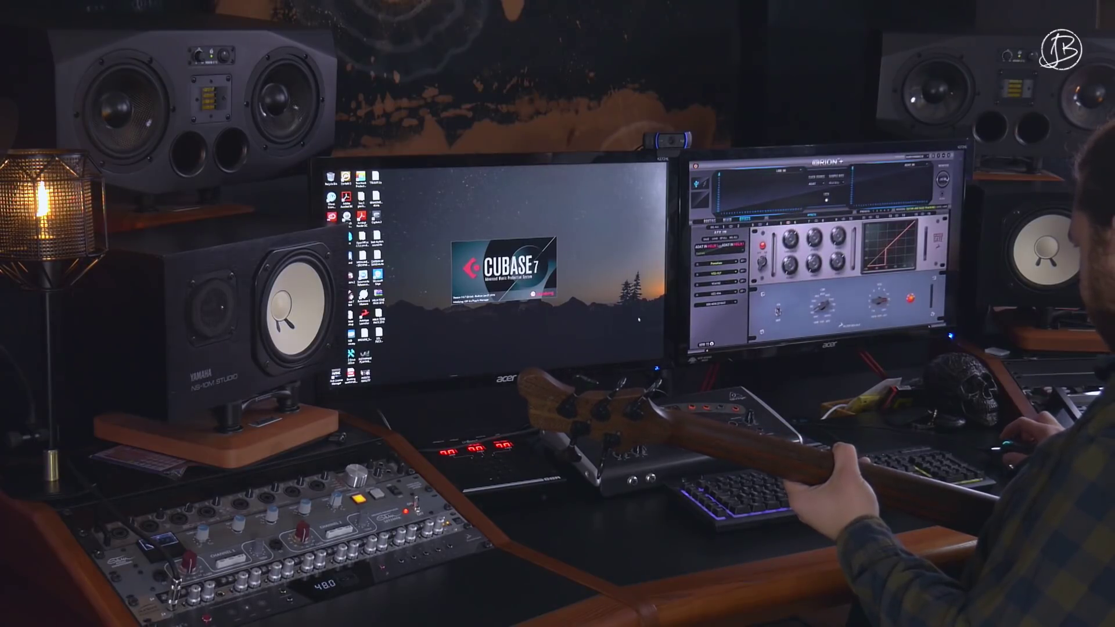
click(785, 222)
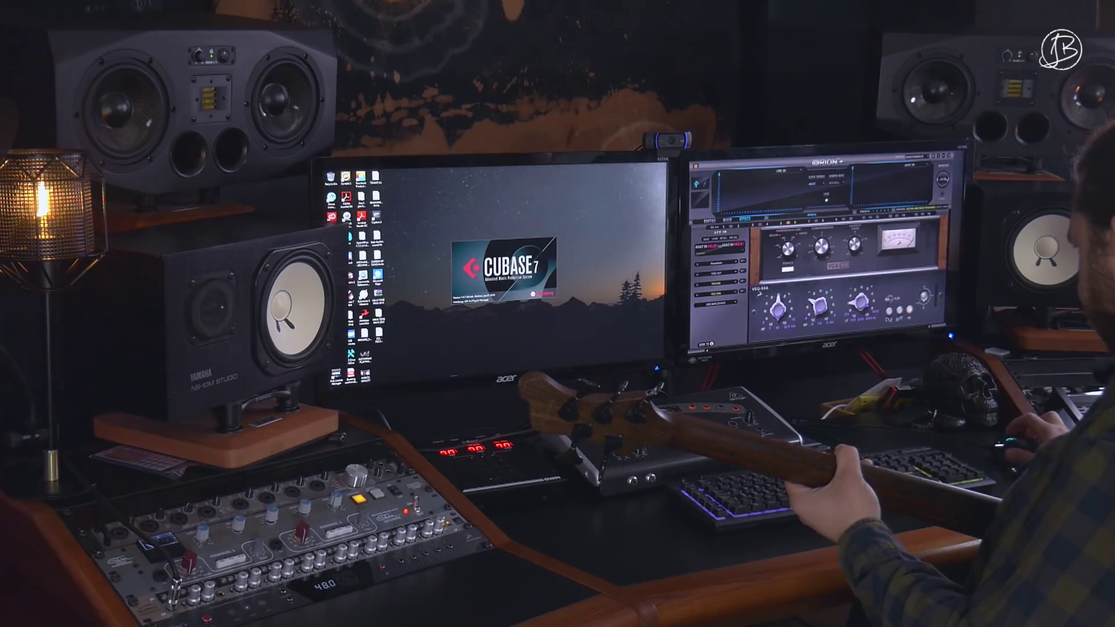
click(726, 219)
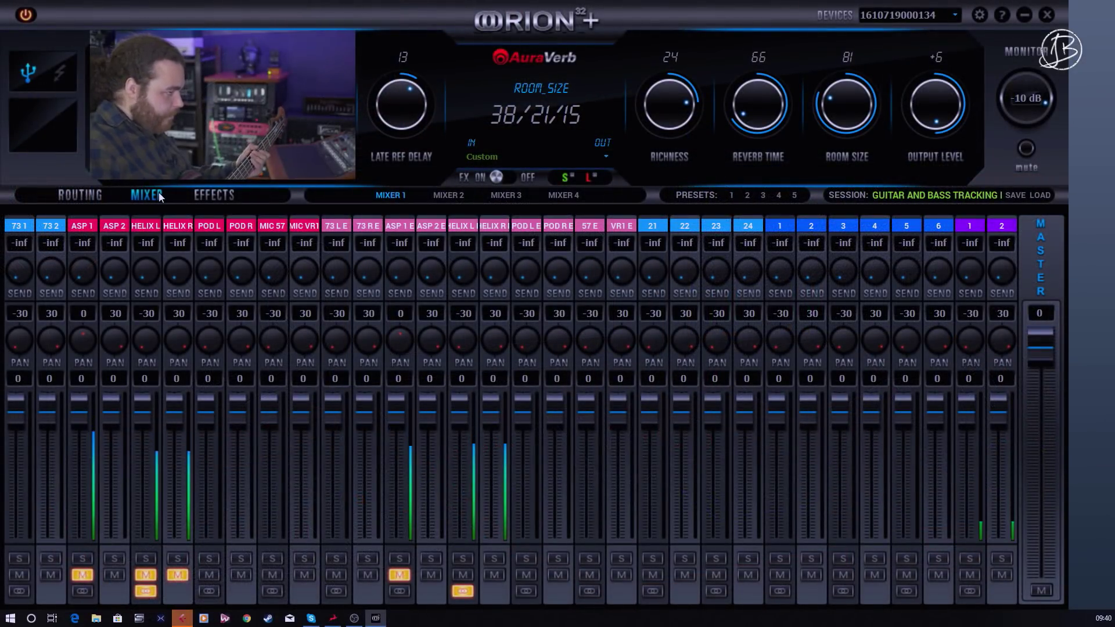
Step: Adjust the VCA160 output gain on AFX channel 3 for ASP 1 and return to the mixer
click(227, 196)
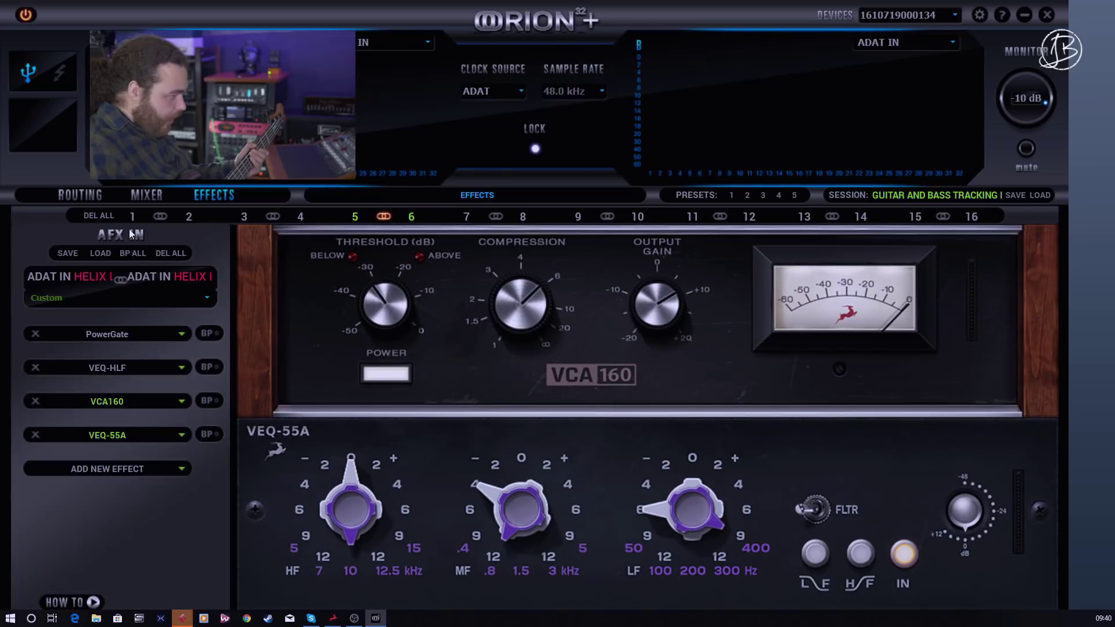
click(277, 217)
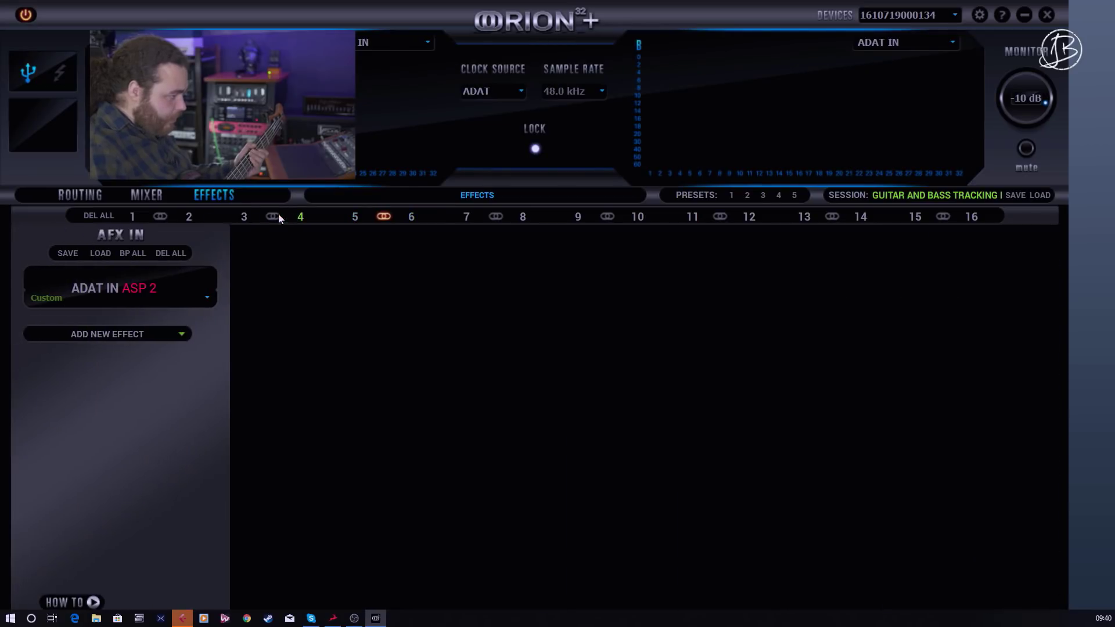
click(245, 217)
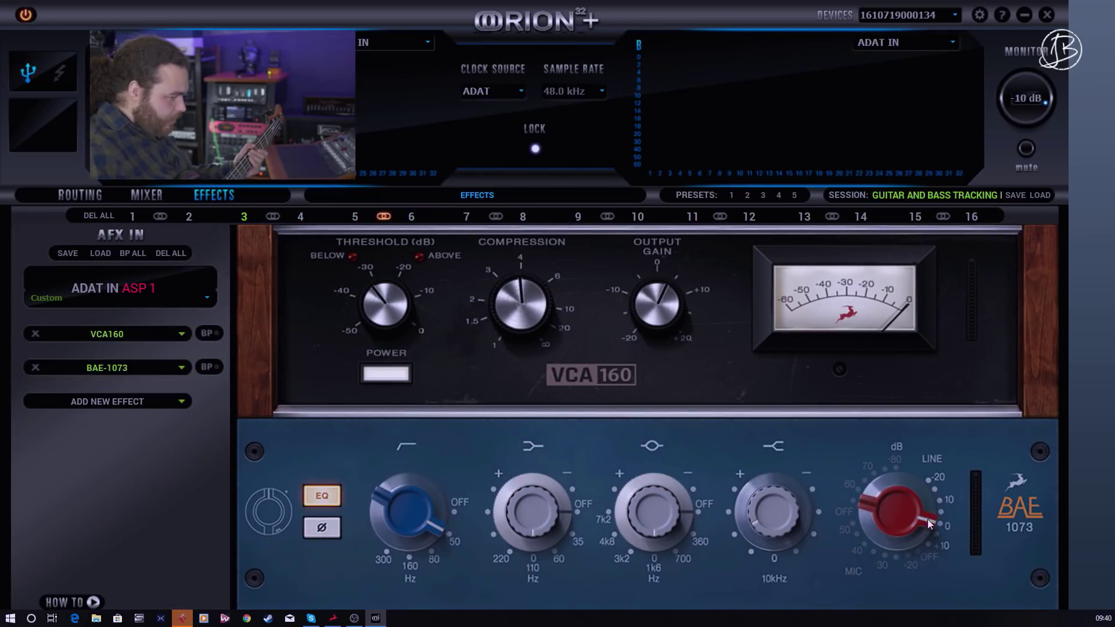
drag(661, 322, 662, 312)
click(152, 195)
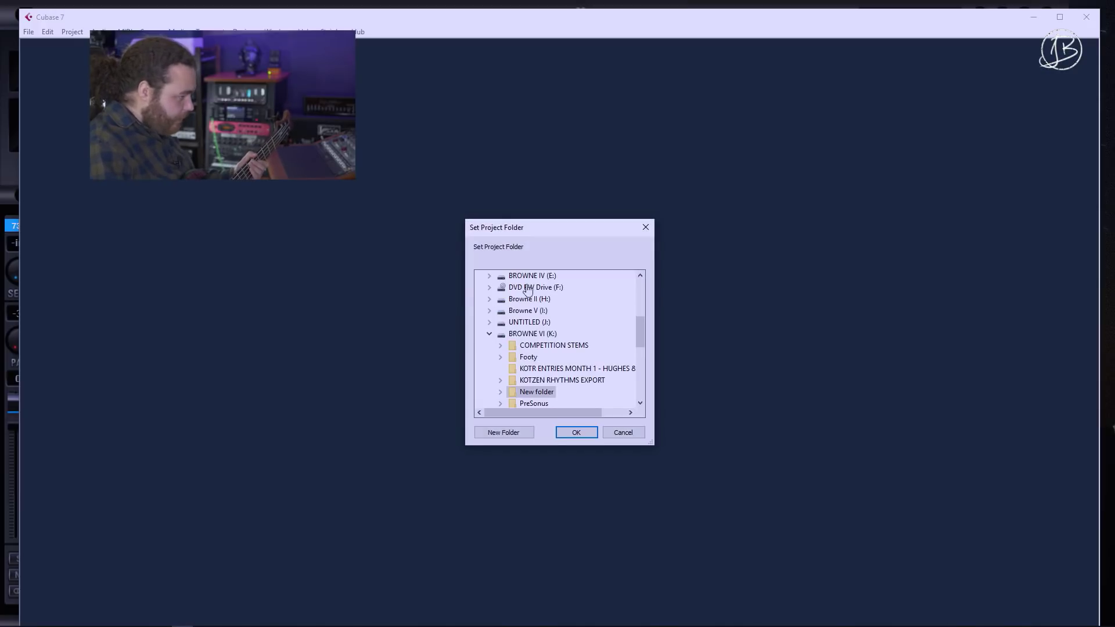
Step: Create the Cubase project in New folder on BROWNE VI (K:) and reposition the project window
click(576, 432)
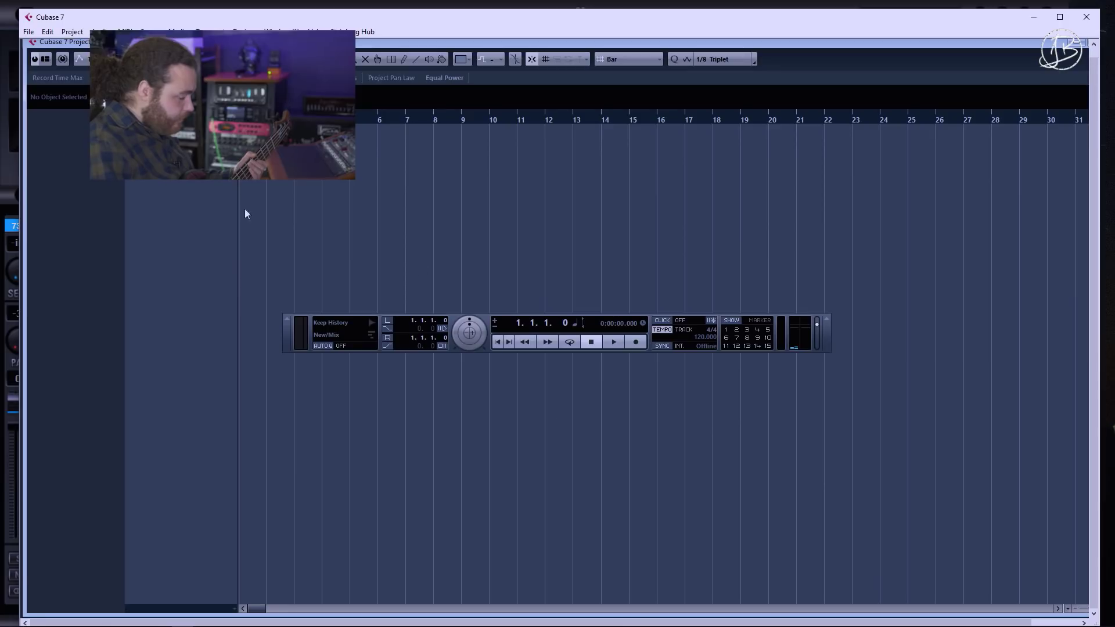
drag(297, 22, 279, 13)
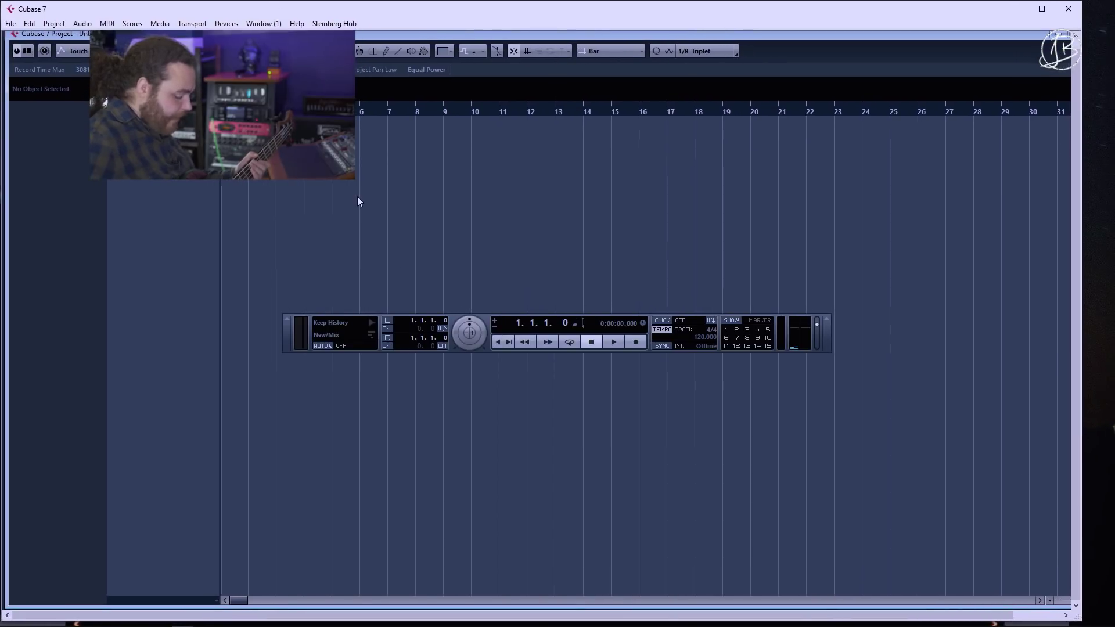
right_click(163, 178)
click(221, 187)
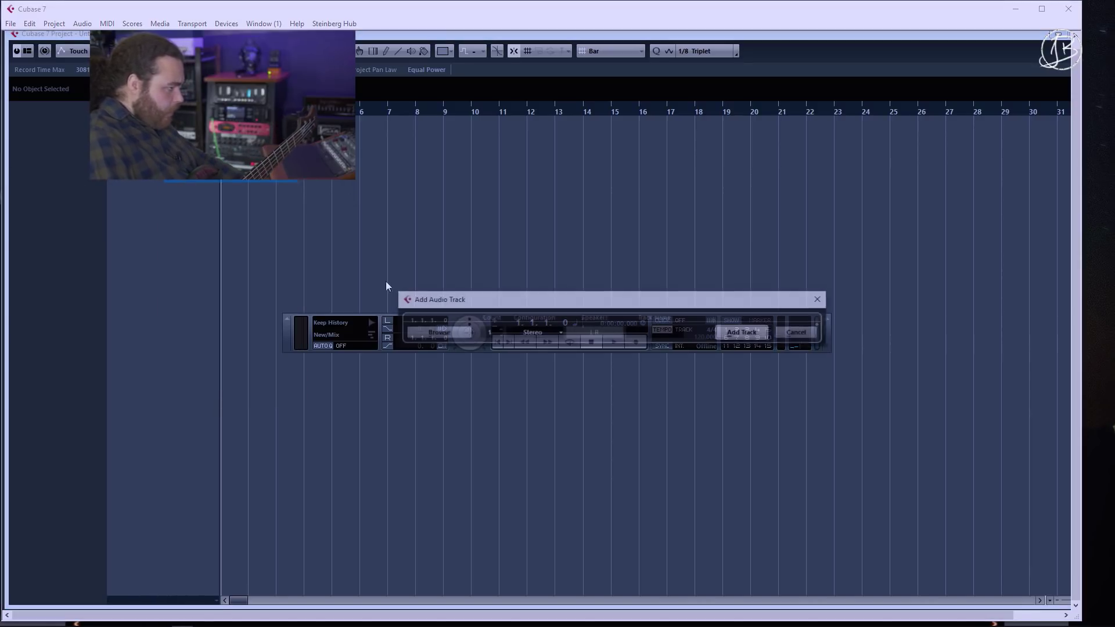
click(799, 332)
Step: Check the VST Audio System and Orion32+ ASIO Driver settings in Device Setup and close it
click(227, 23)
click(258, 267)
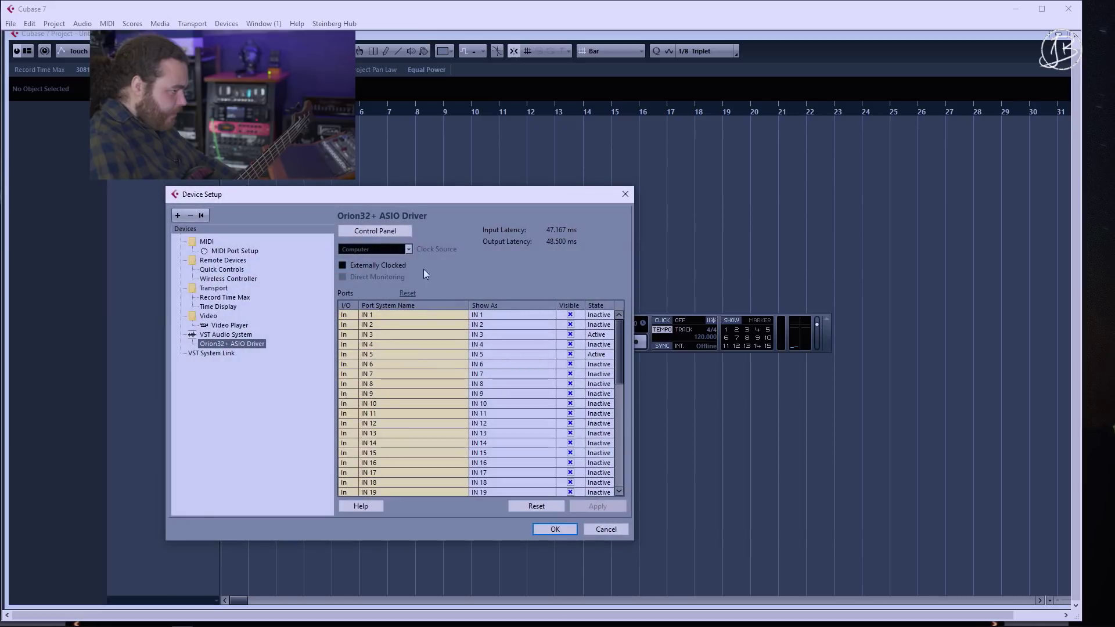
click(227, 334)
click(236, 343)
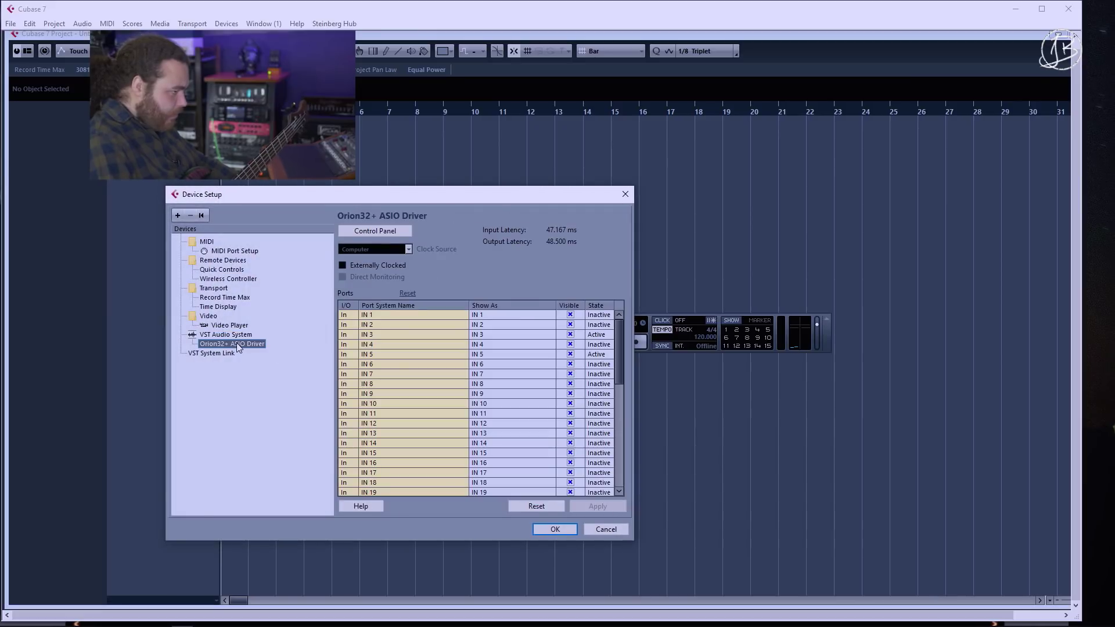
click(235, 334)
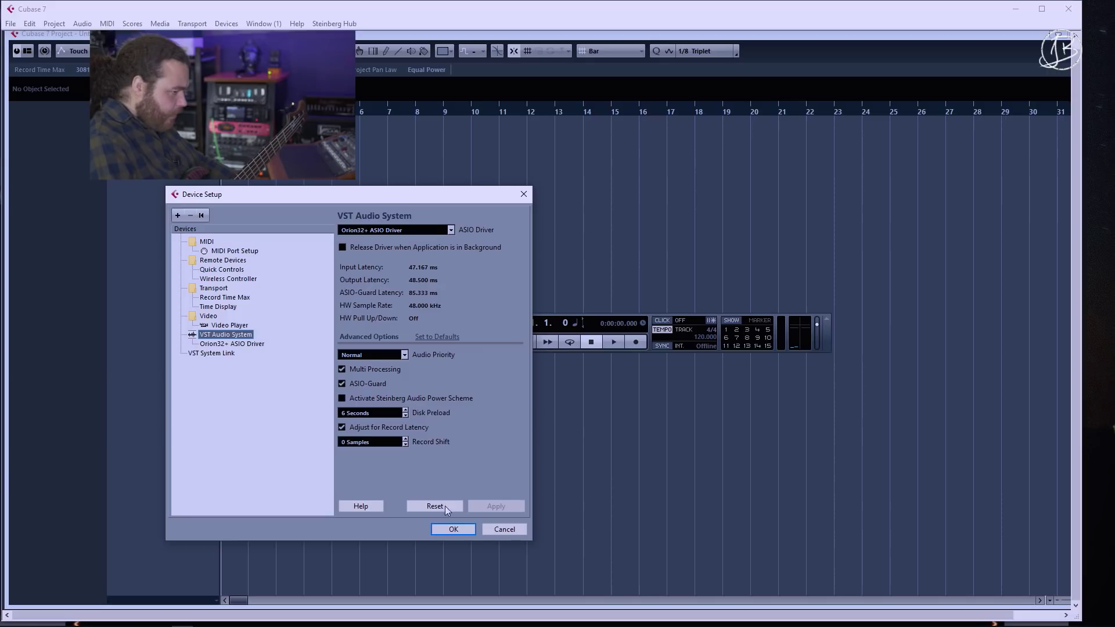
click(453, 528)
Step: Open the VST Connections inputs and arrange its window clear of the transport
click(225, 23)
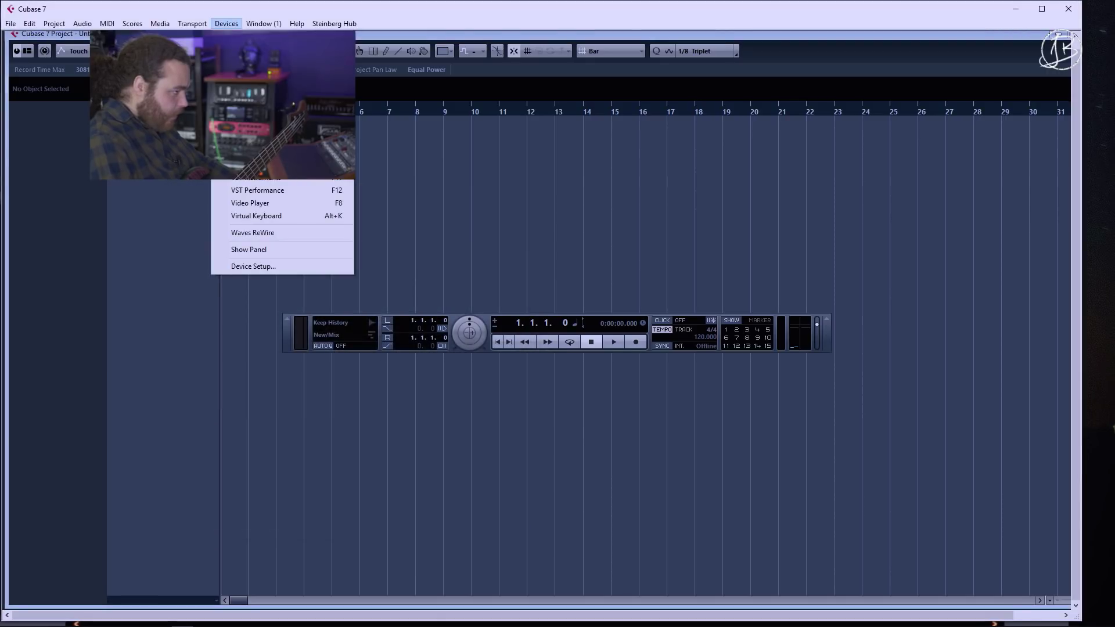
key(F4)
drag(486, 326, 549, 117)
drag(603, 283, 439, 286)
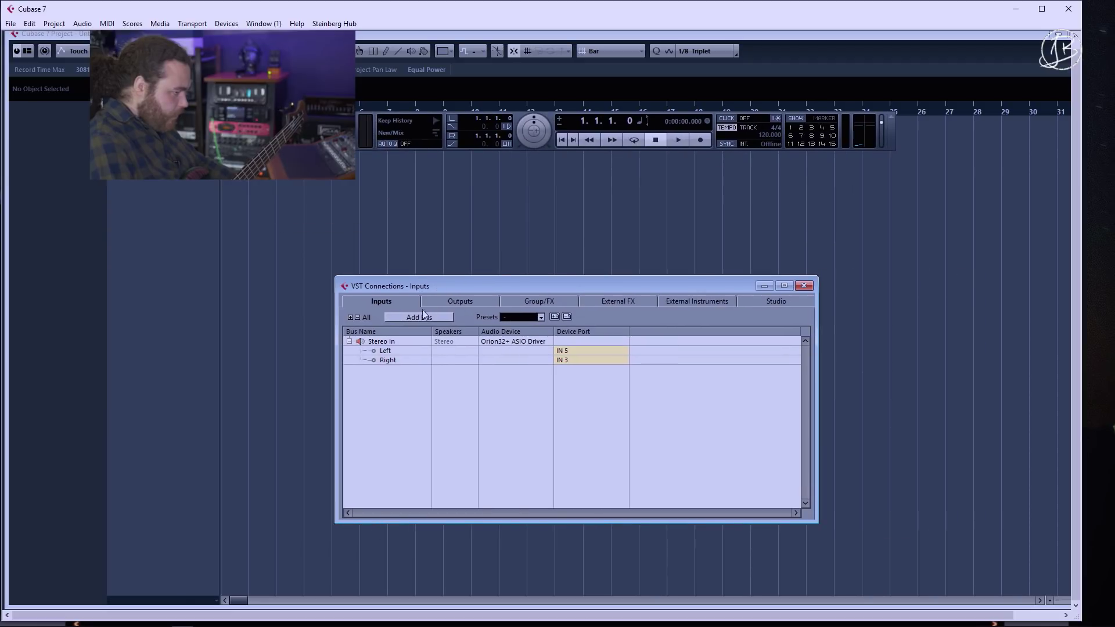
Step: Add two mono input buses named DI
click(423, 316)
click(632, 349)
click(630, 363)
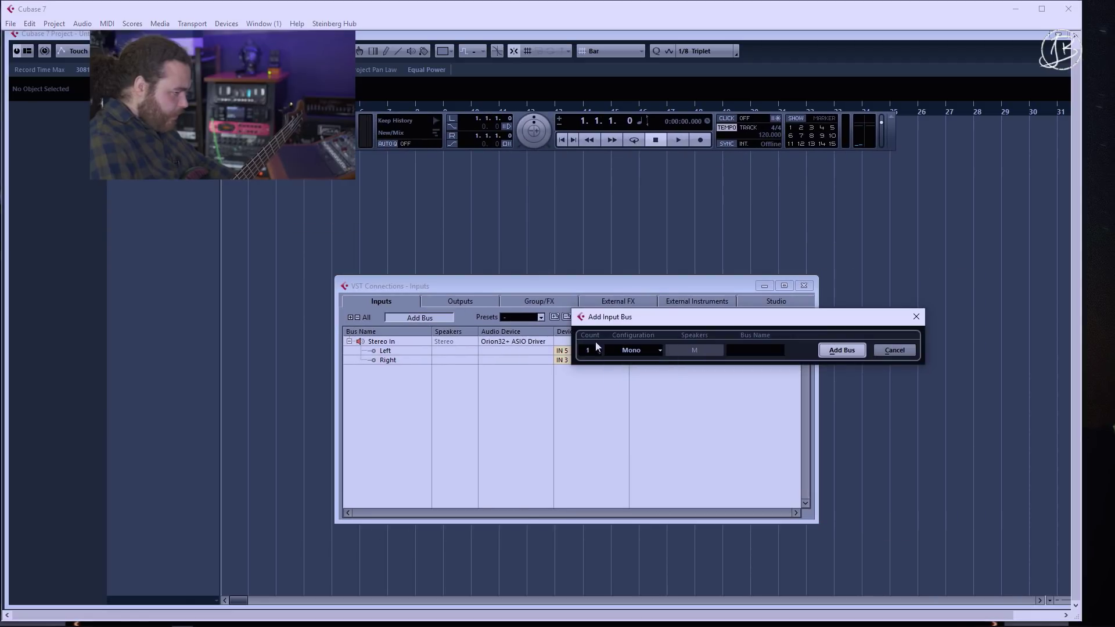
text(D)
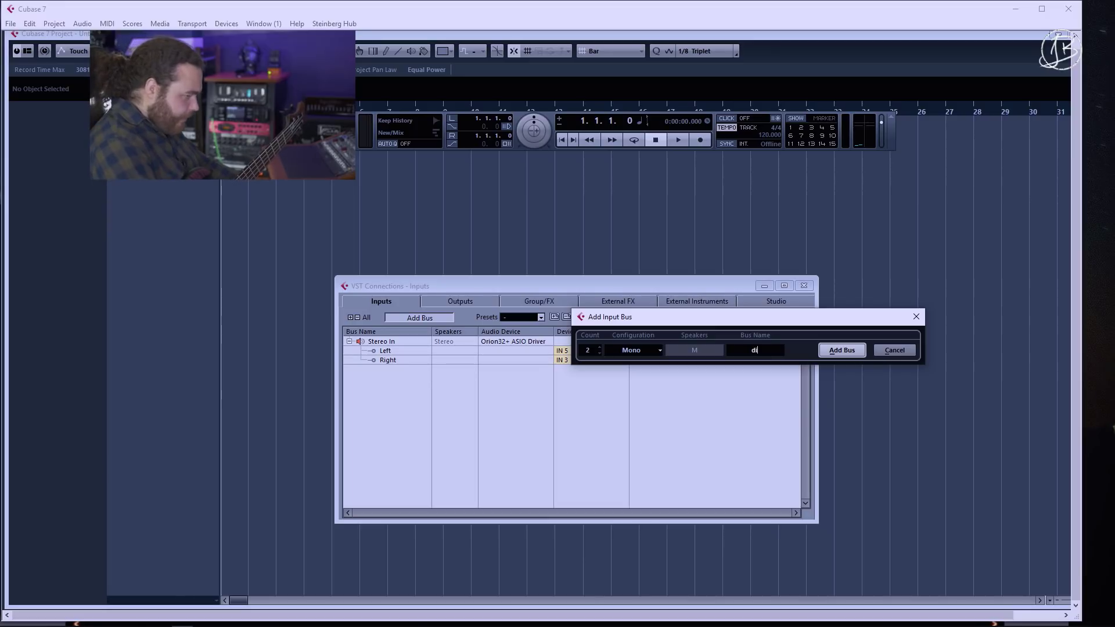
text(I)
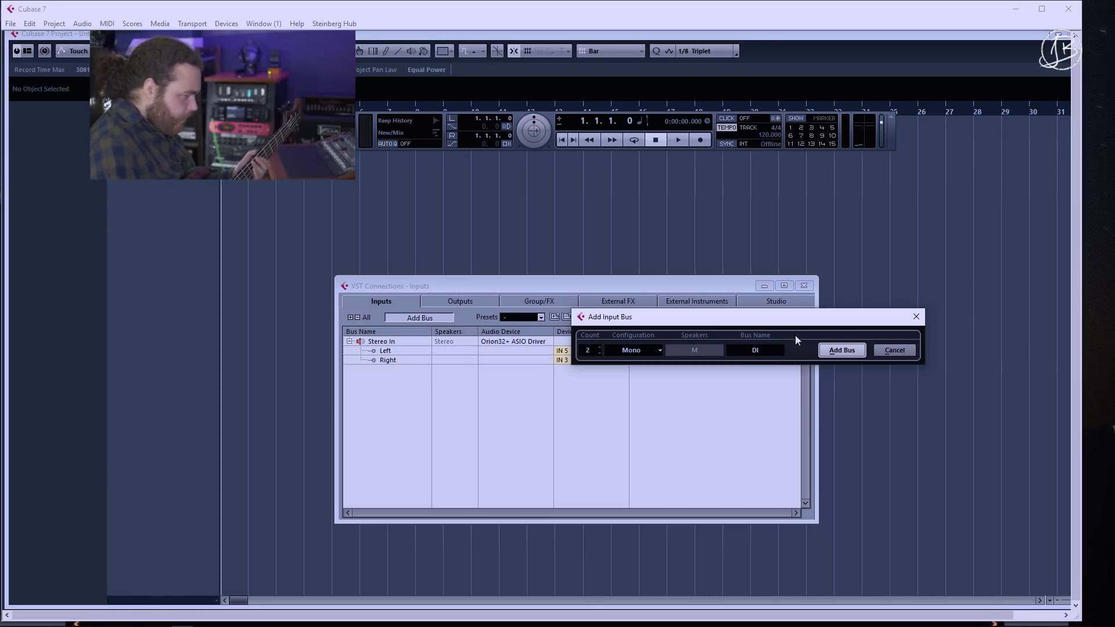
click(842, 351)
Step: Rename the first DI input bus as DI DRY and the second as DI EFFECTED
double_click(363, 370)
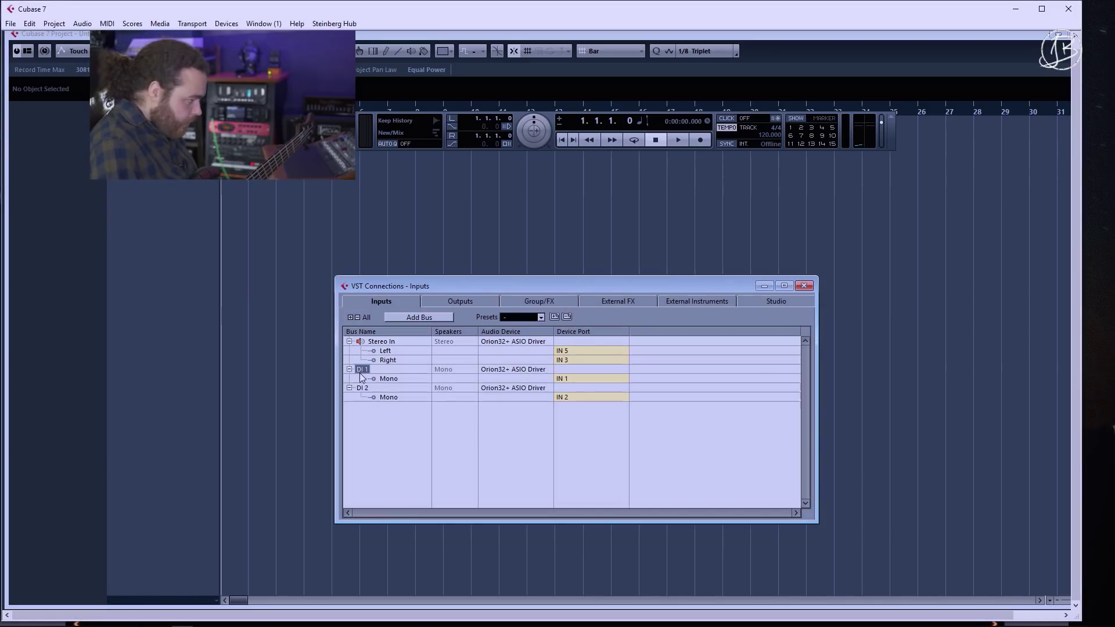
key(BackSpace)
text(DRY)
key(Return)
double_click(363, 379)
key(BackSpace)
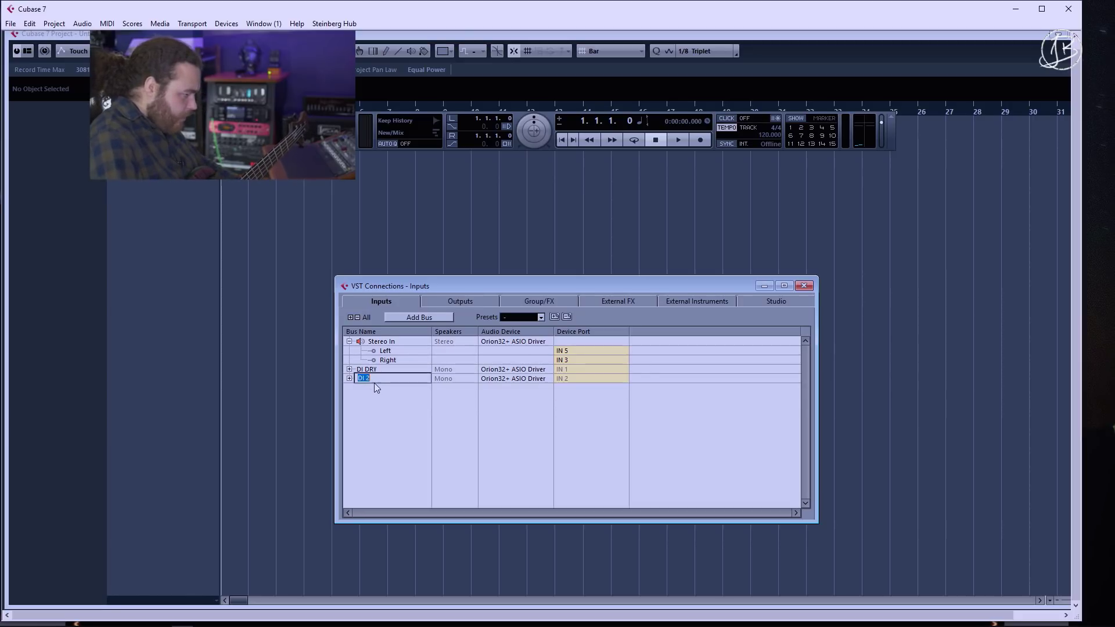
text(EFFECTED)
key(Return)
Step: Assign the DI DRY bus to device port IN 3
click(349, 369)
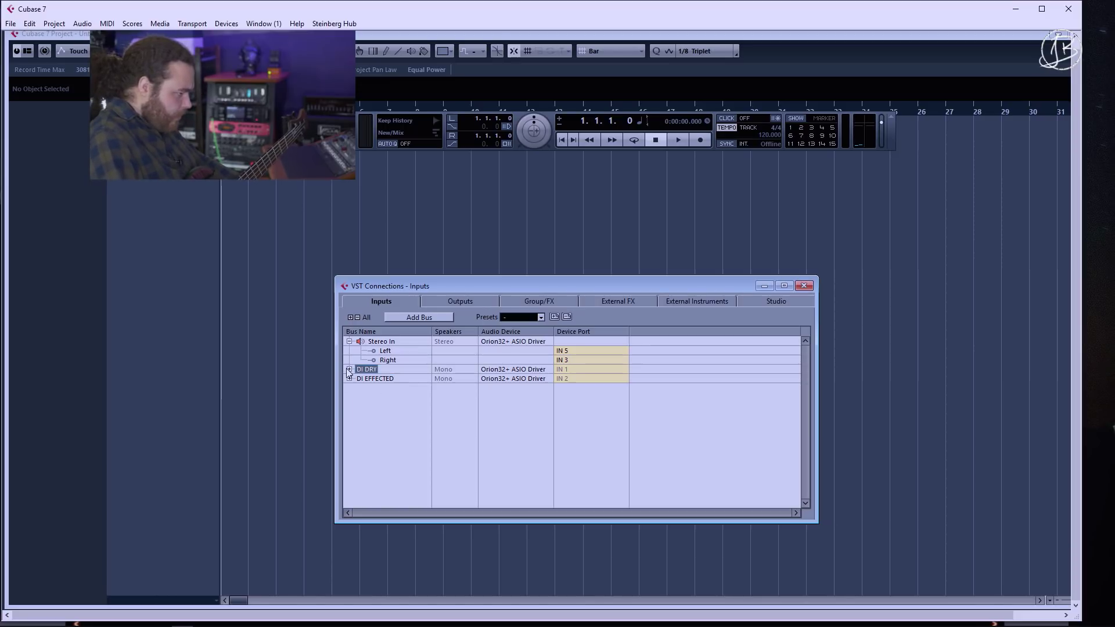
click(569, 380)
click(584, 418)
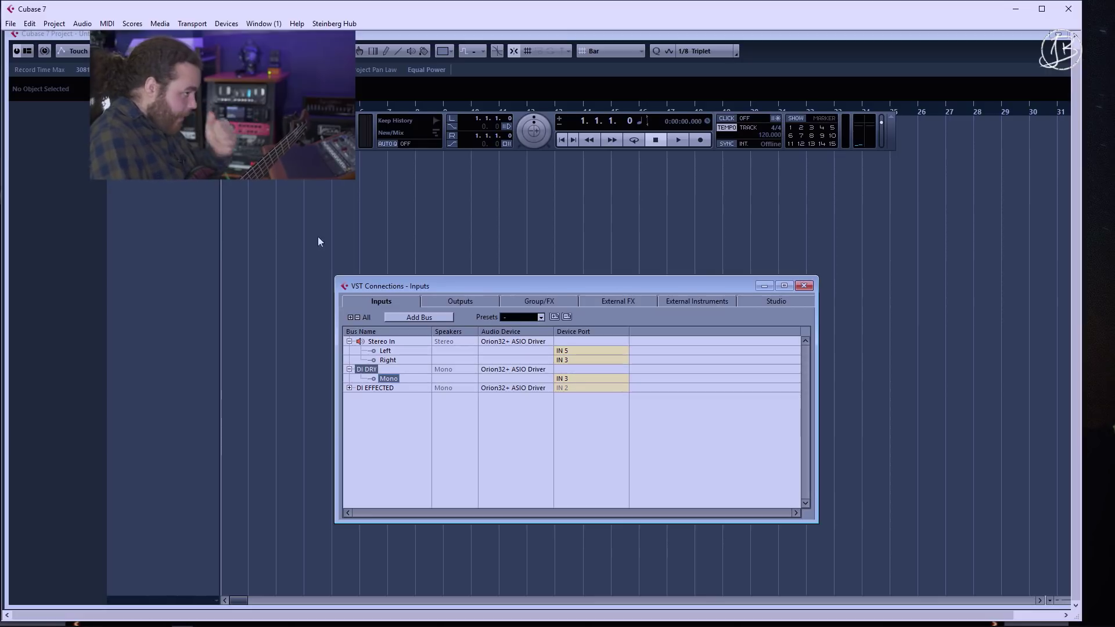
Step: Switch to the Orion 32+ control panel and check which USB REC channel carries the effected ASP 1 signal
mouse_move(362, 624)
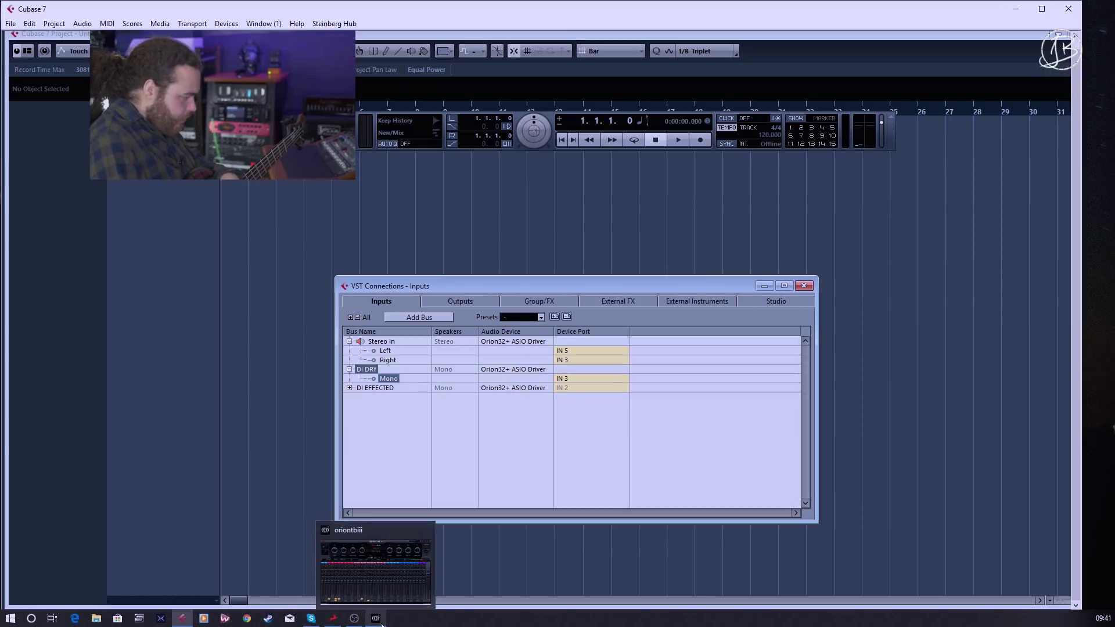
click(382, 625)
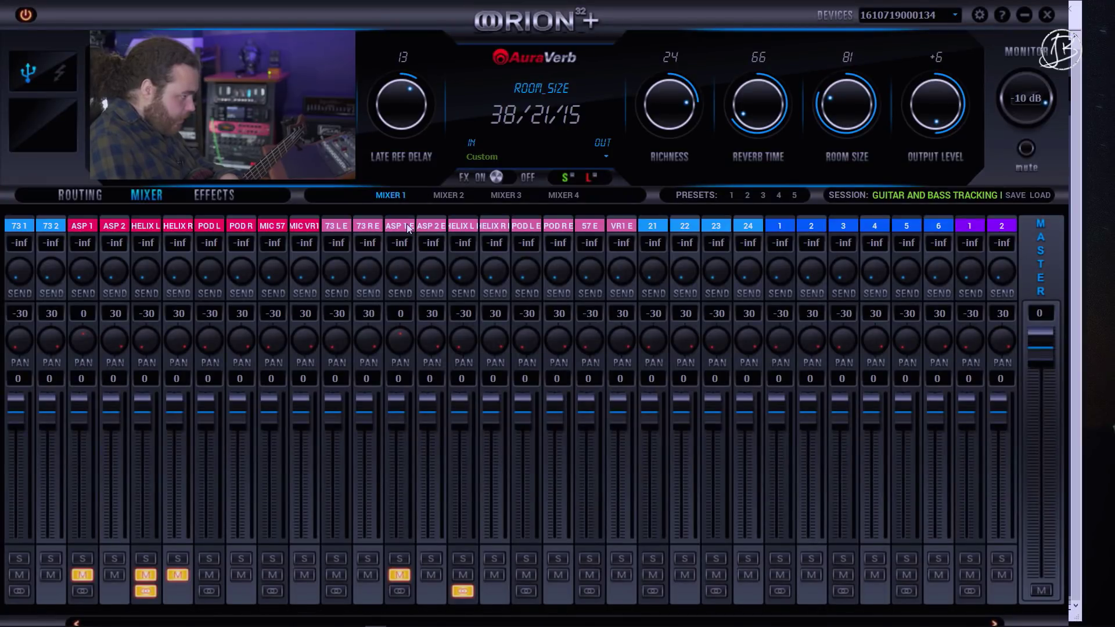
click(94, 197)
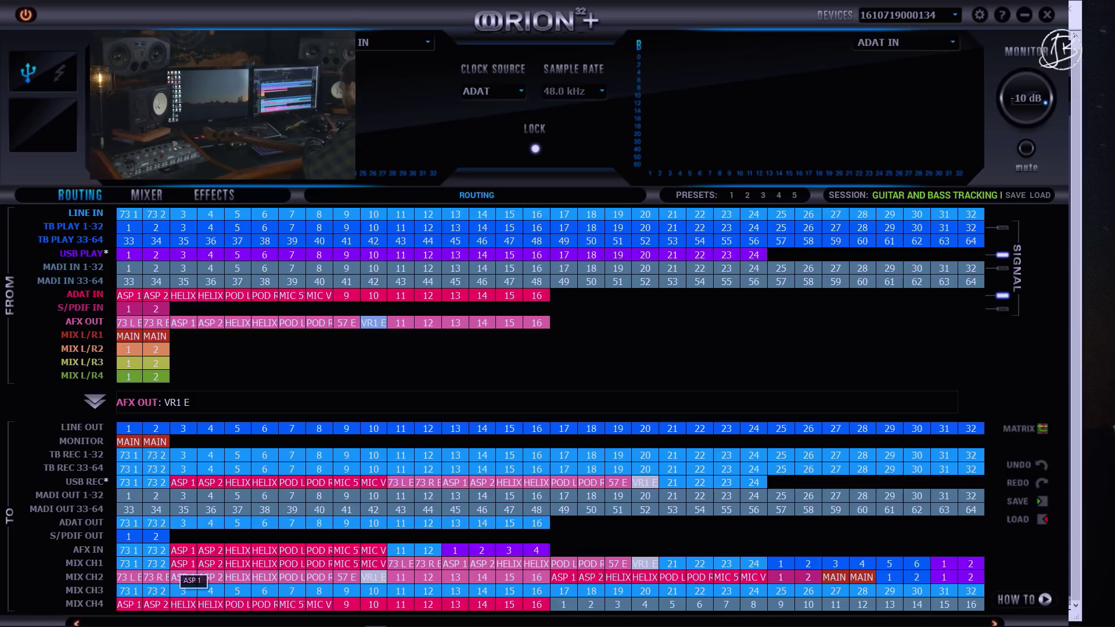
Step: Switch back to Cubase and assign the DI EFFECTED bus to device port IN 13
mouse_move(163, 622)
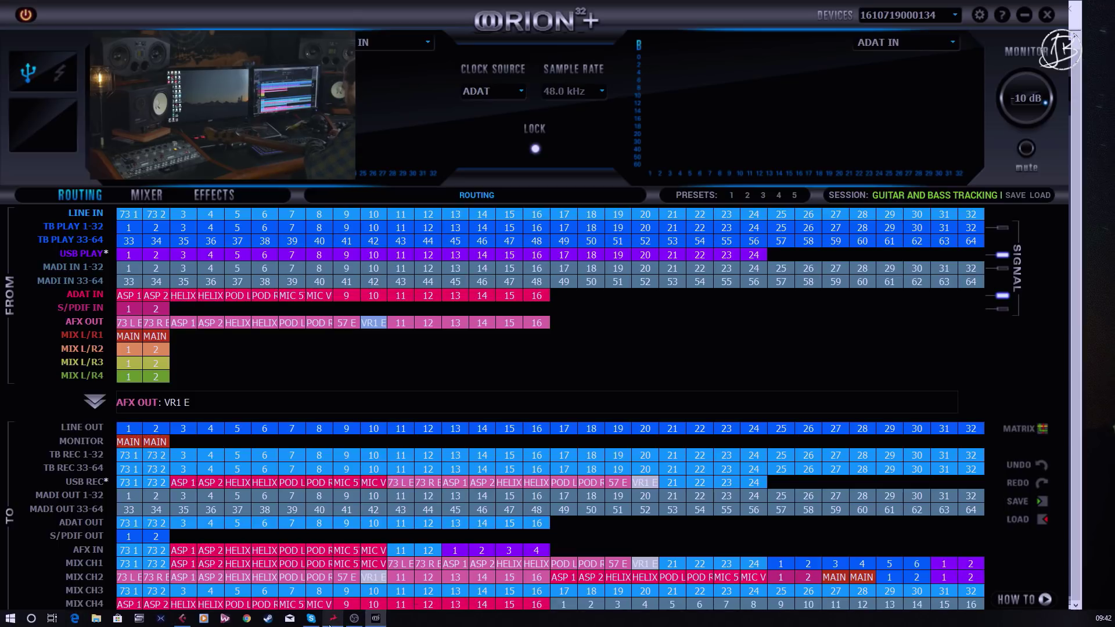
click(183, 618)
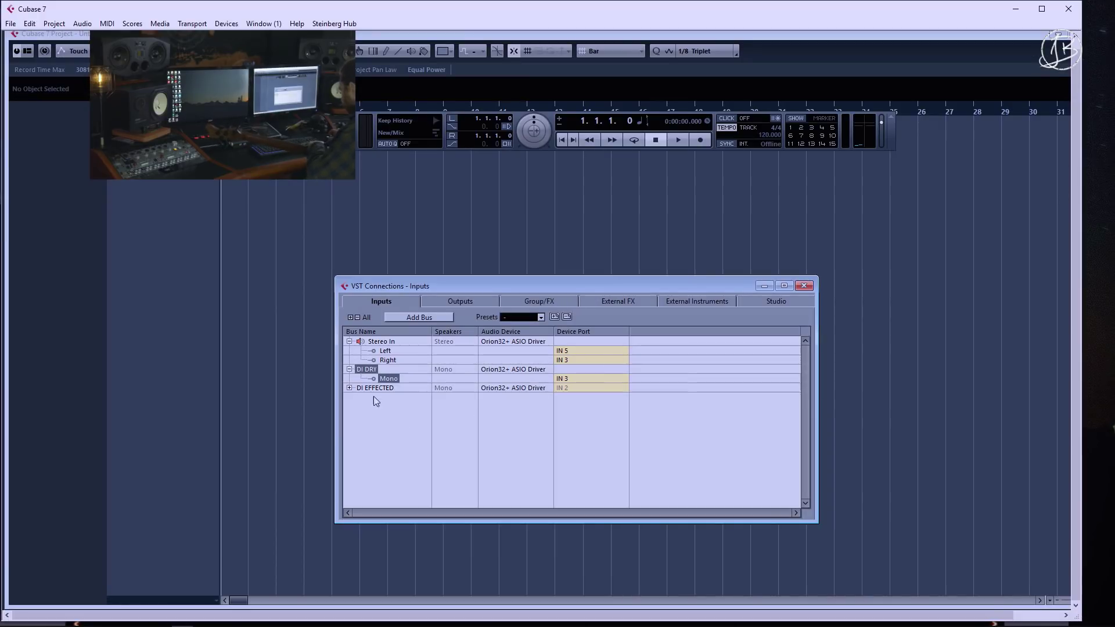
click(349, 388)
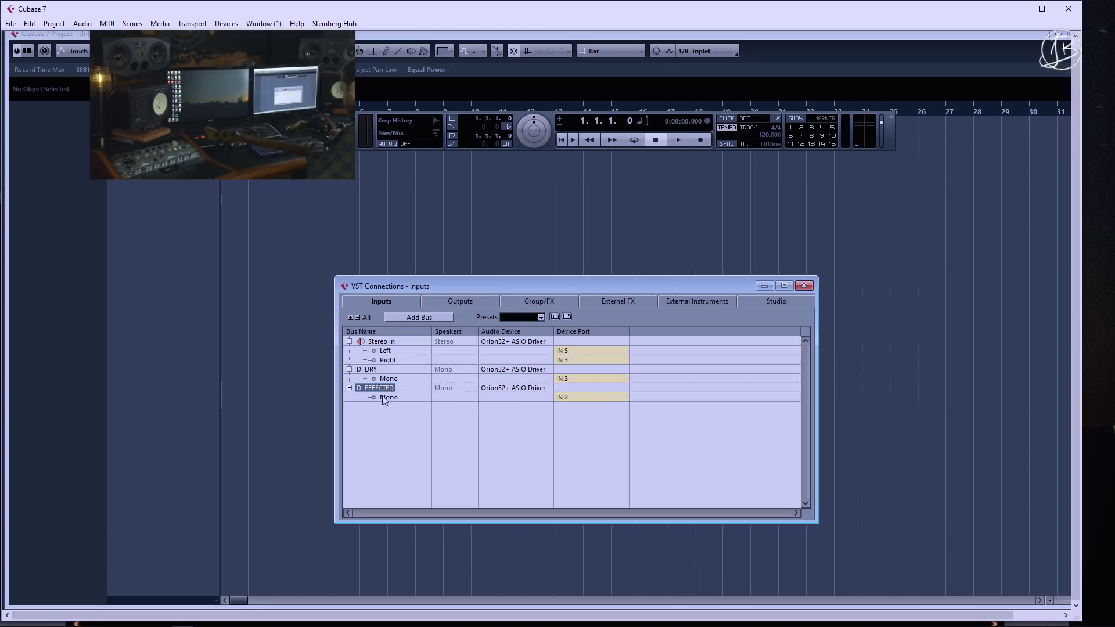
drag(567, 401, 572, 409)
click(567, 396)
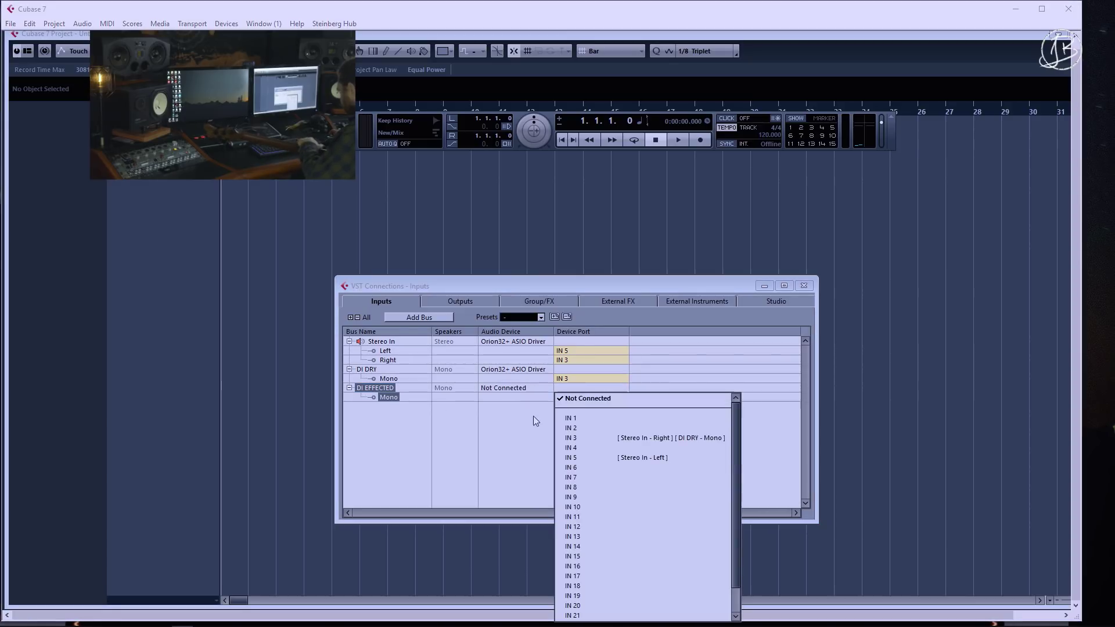
click(608, 536)
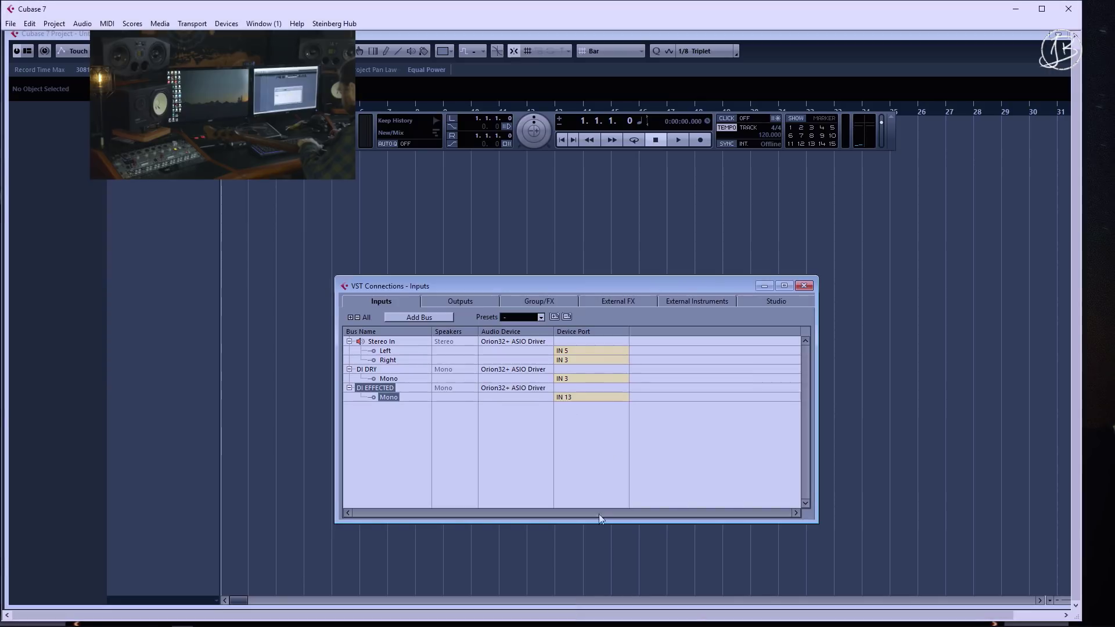
Step: Collapse the DI DRY and DI EFFECTED buses and add a stereo input bus named HELIX
click(350, 369)
click(349, 379)
click(418, 318)
click(626, 350)
click(627, 378)
click(755, 351)
text(HELIX)
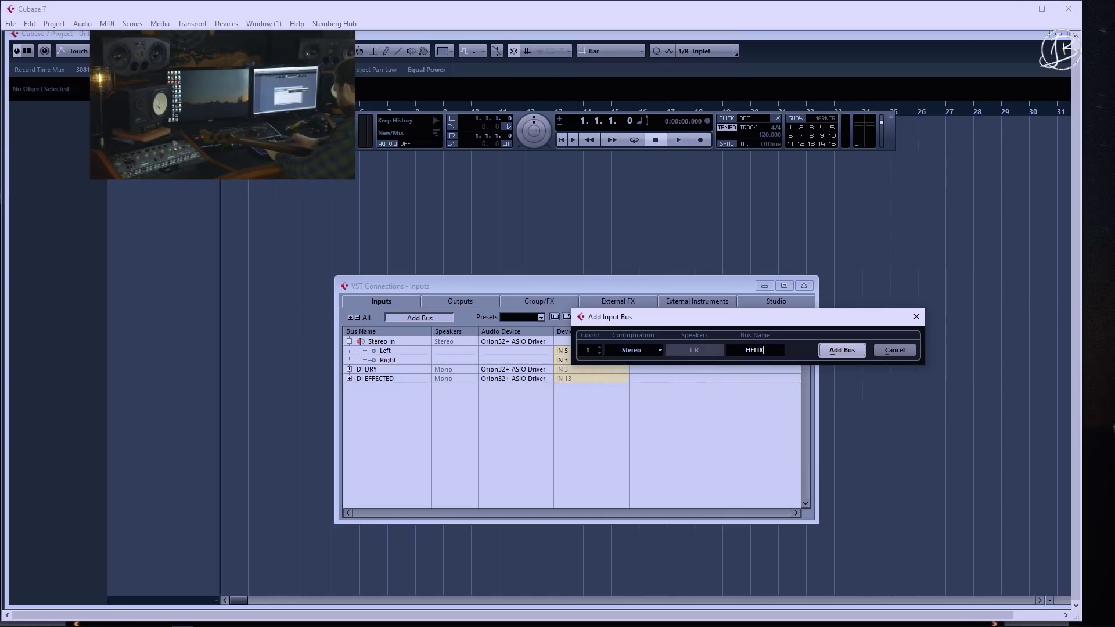
click(842, 350)
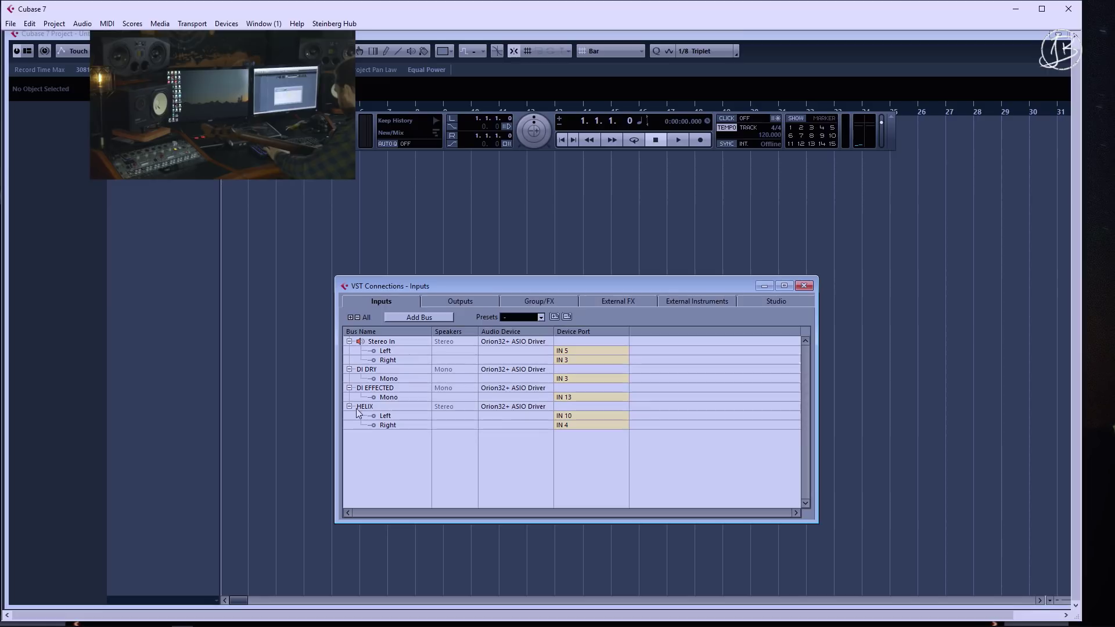
Step: Add a stereo input bus named HELIX EFFECTED and rename the HELIX bus as HELIX DRY
click(425, 318)
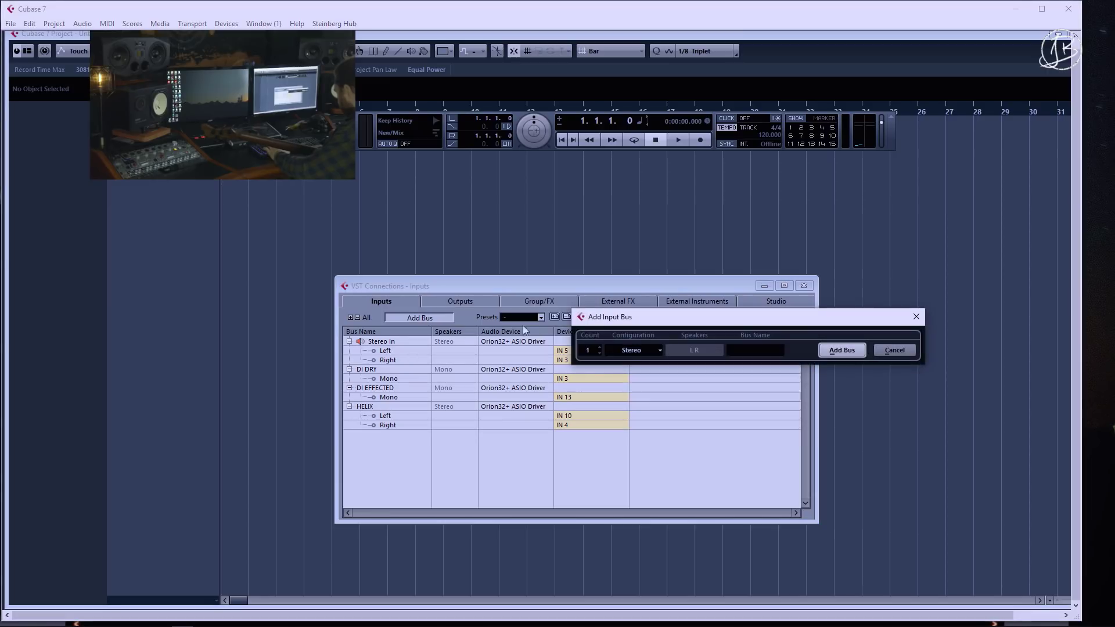
text(HELIX EFFECTED)
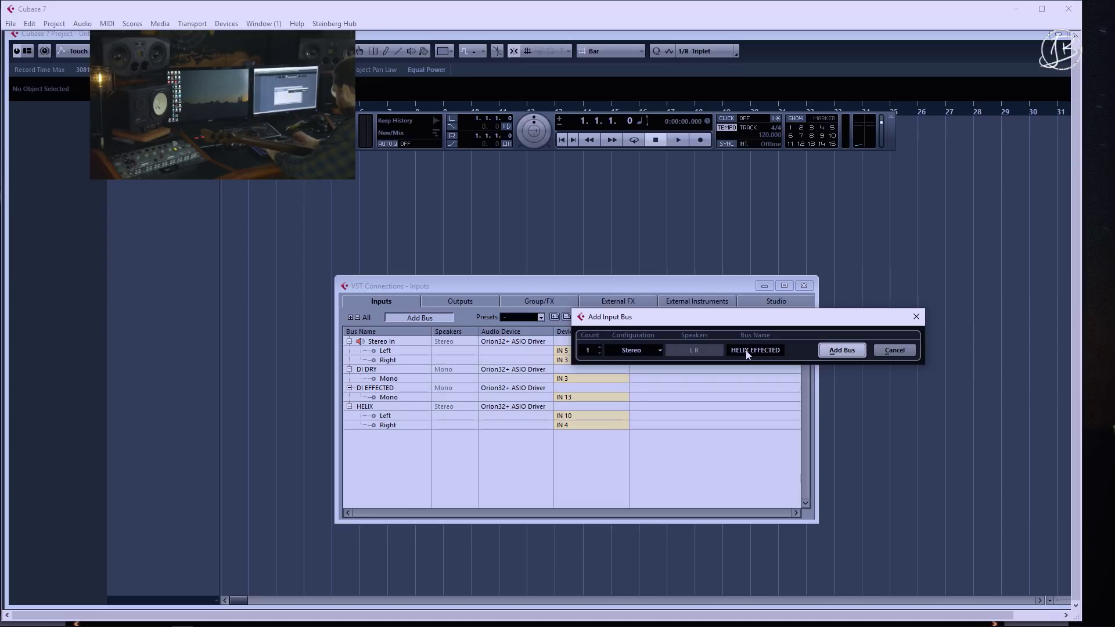
click(844, 350)
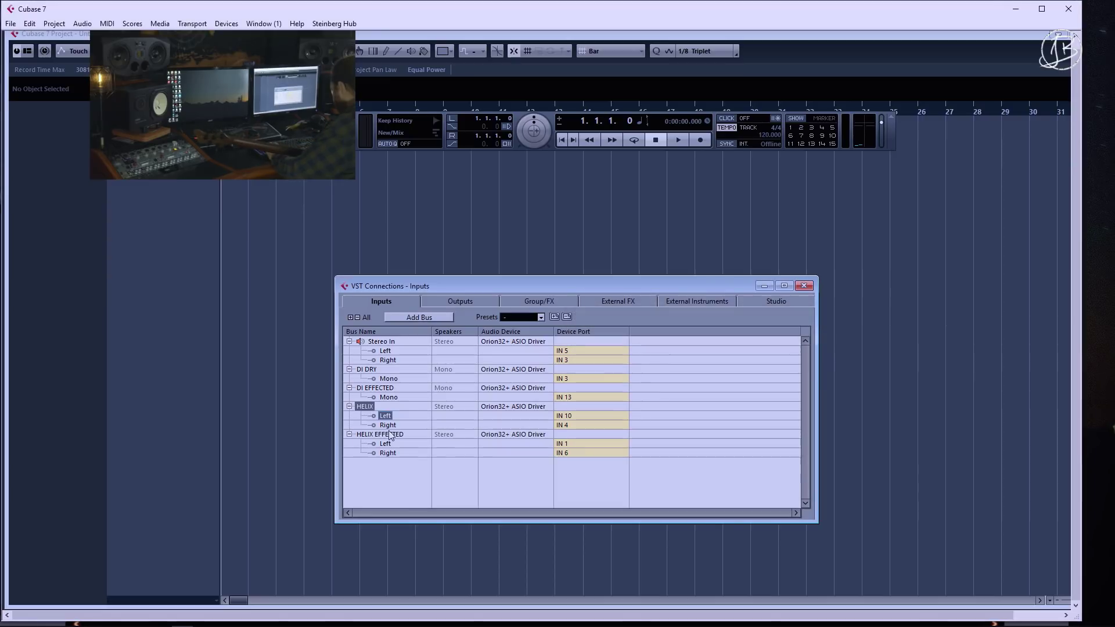
double_click(372, 407)
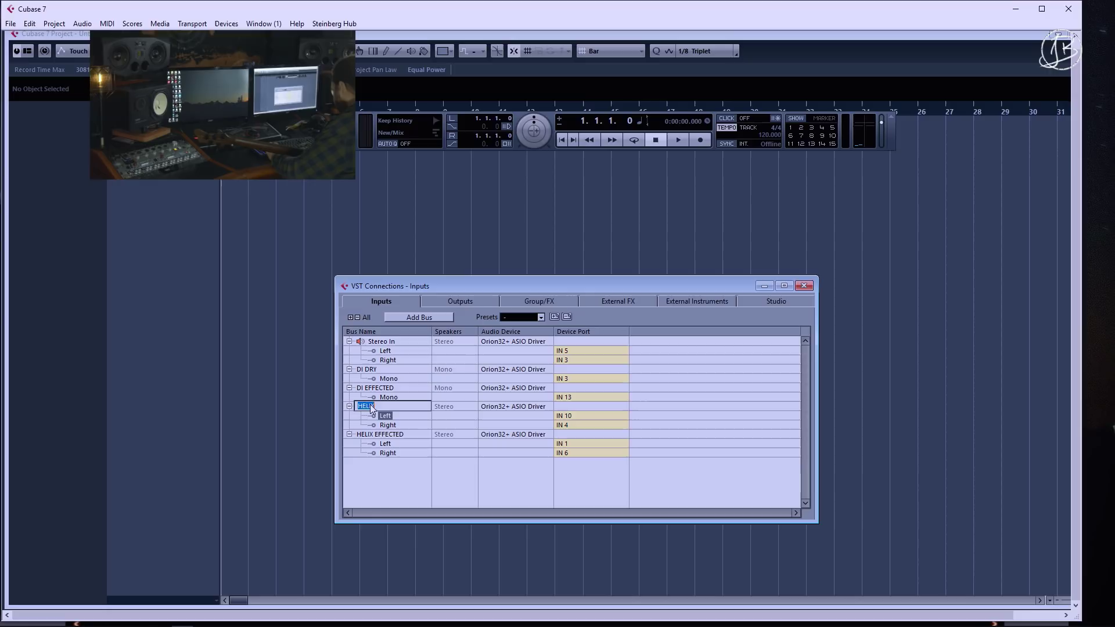
text(DRY)
key(Return)
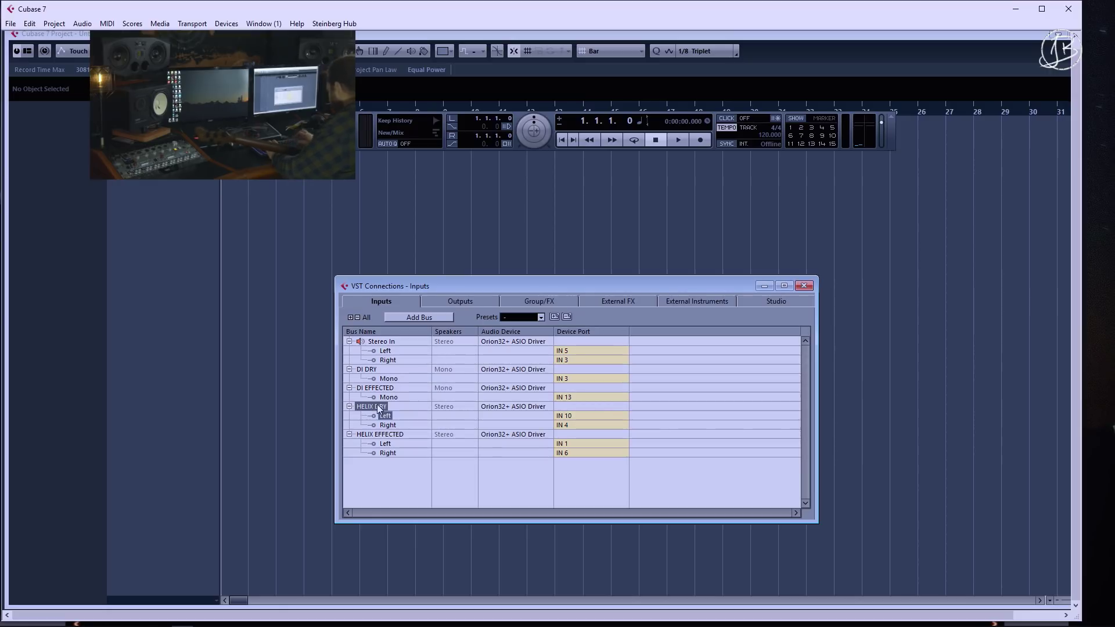
Step: Check in the Orion 32+ control panel which USB REC channels carry the dry and effected Helix signals, and return to Cubase
mouse_move(249, 621)
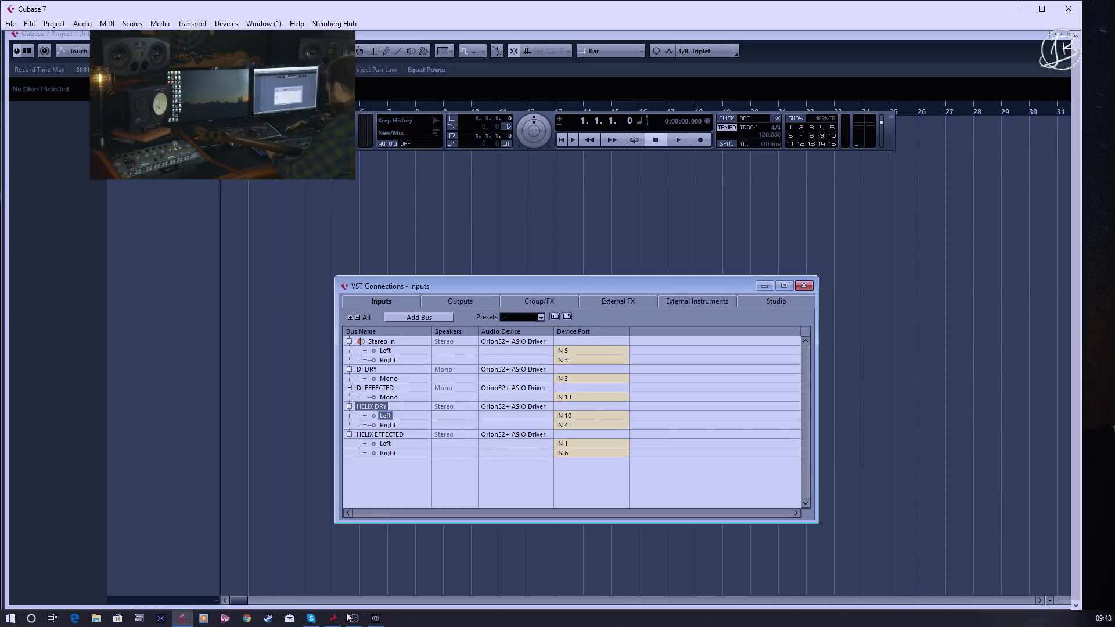
click(376, 617)
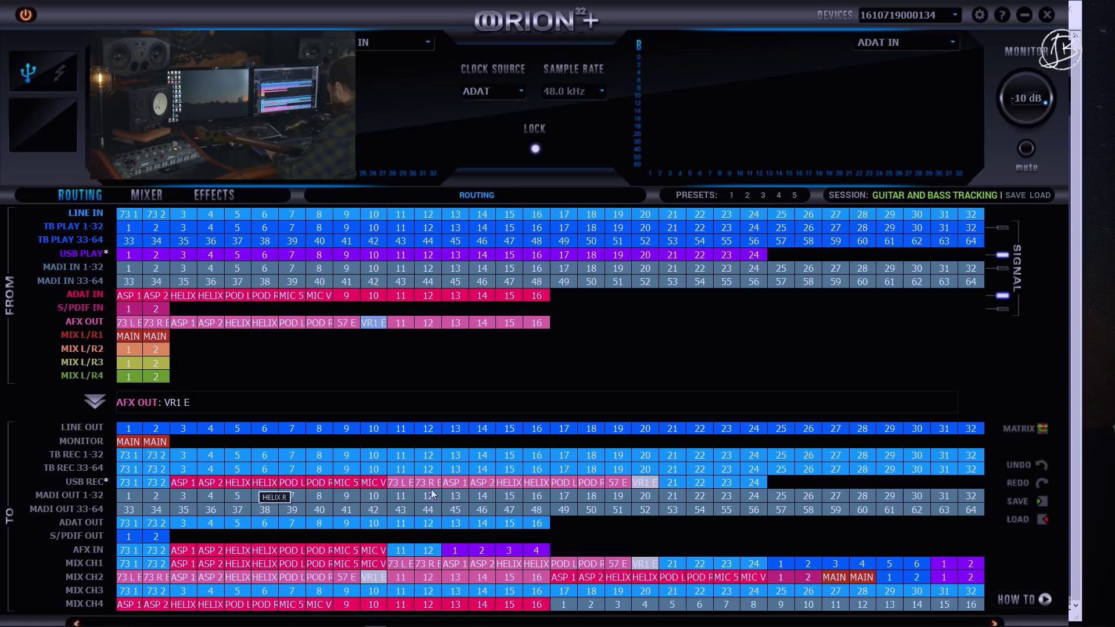
mouse_move(367, 619)
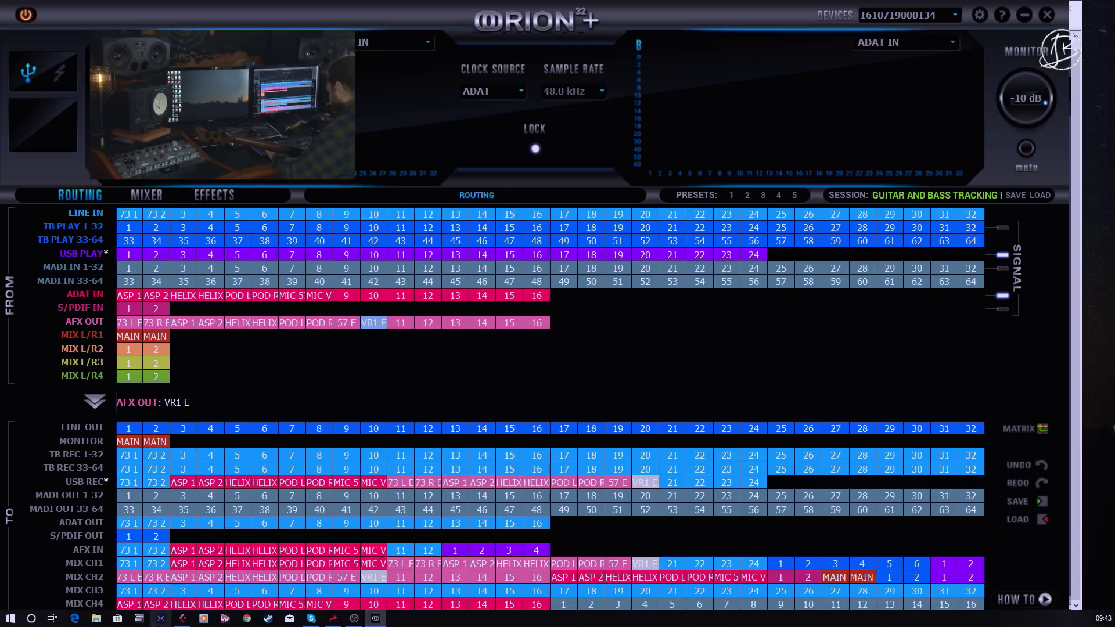
click(183, 619)
Step: Assign the HELIX DRY bus to device ports IN 5 for left and IN 6 for right
click(587, 416)
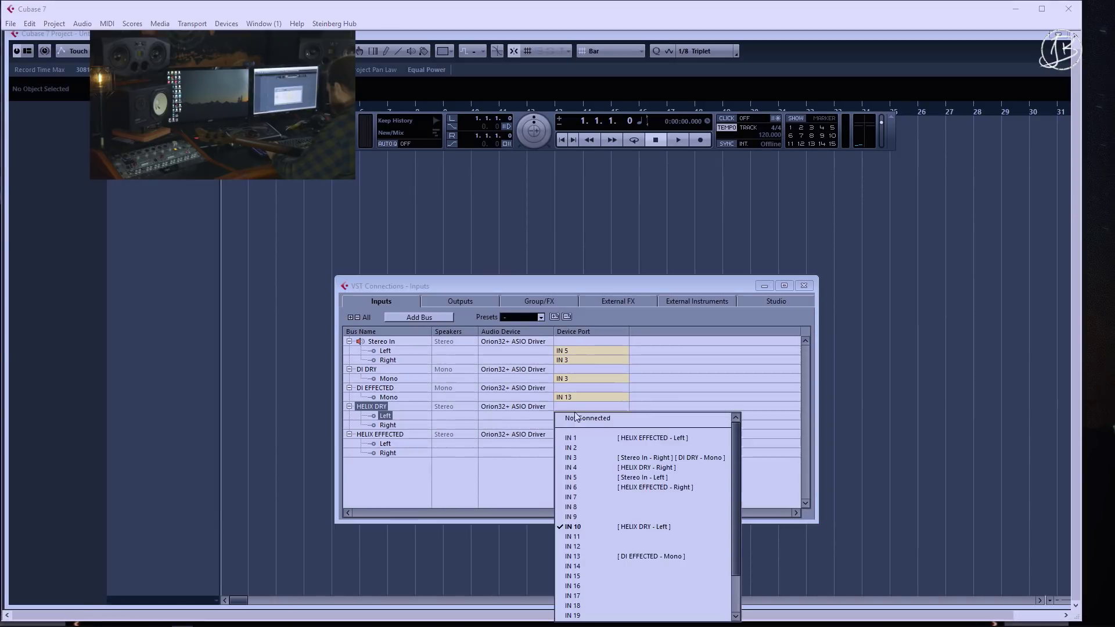
click(601, 481)
click(561, 427)
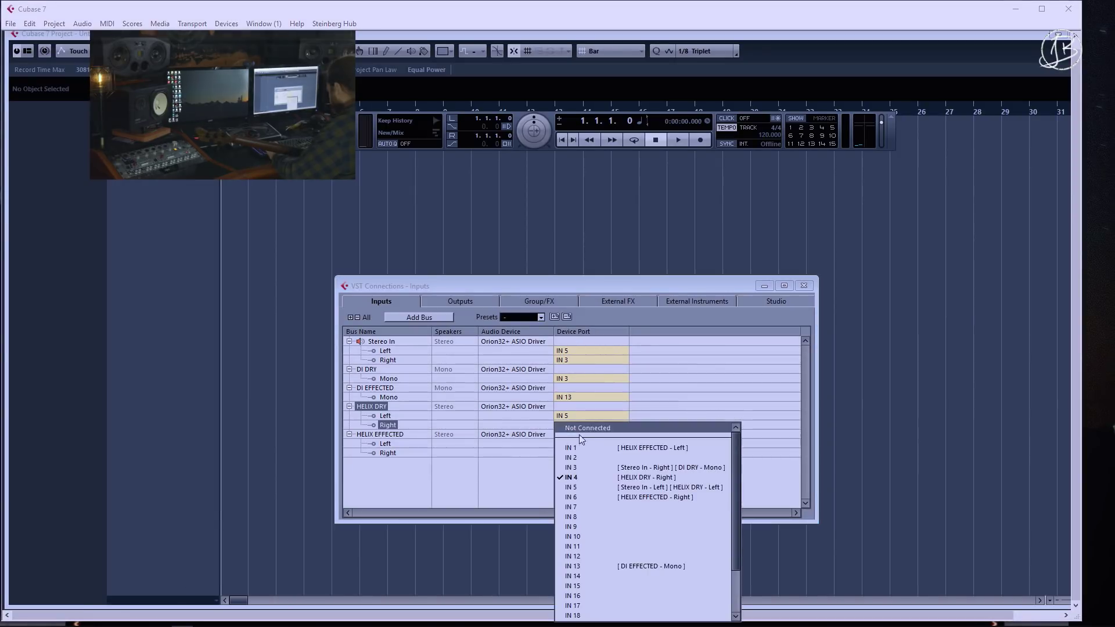
click(587, 496)
Step: Assign the HELIX EFFECTED bus to device ports IN 15 for left and IN 16 for right, and close VST Connections
click(568, 446)
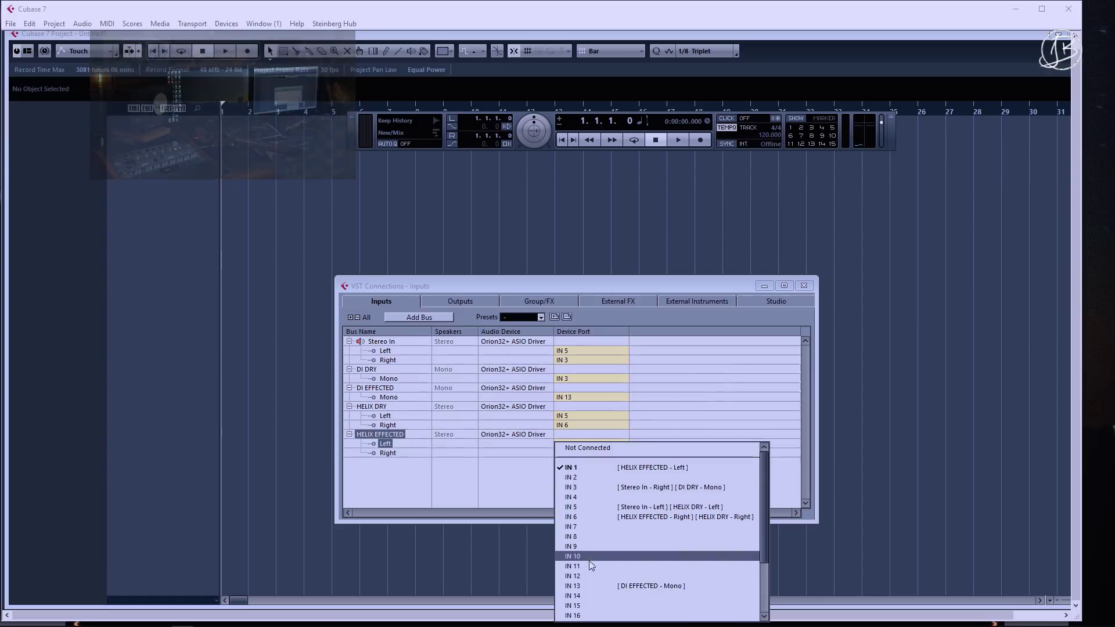
click(584, 605)
click(571, 453)
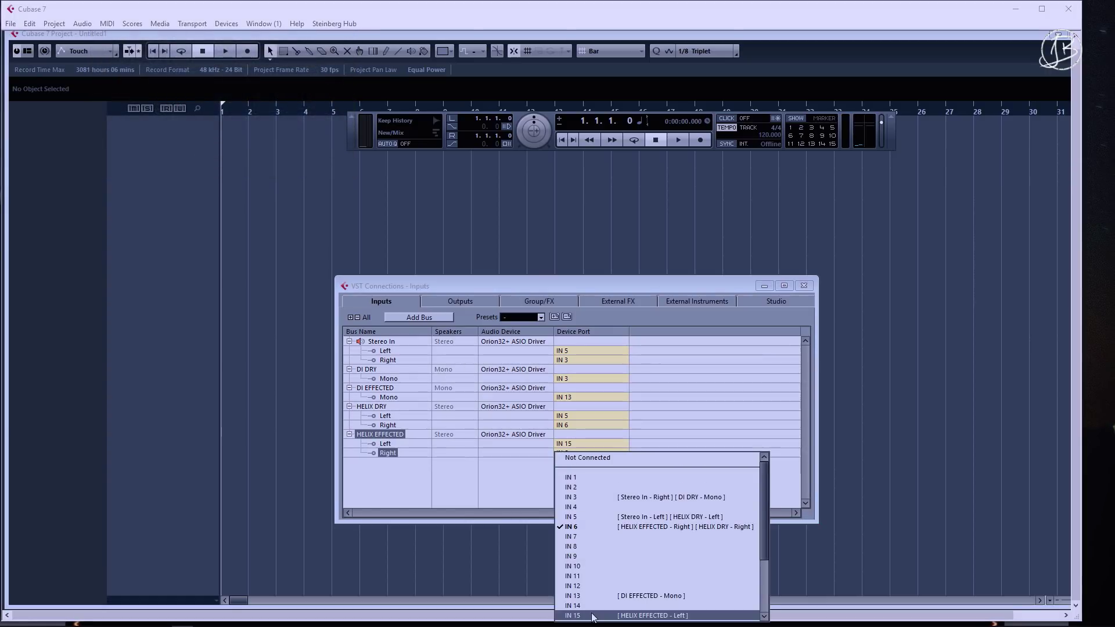
scroll(592, 581, down, 2)
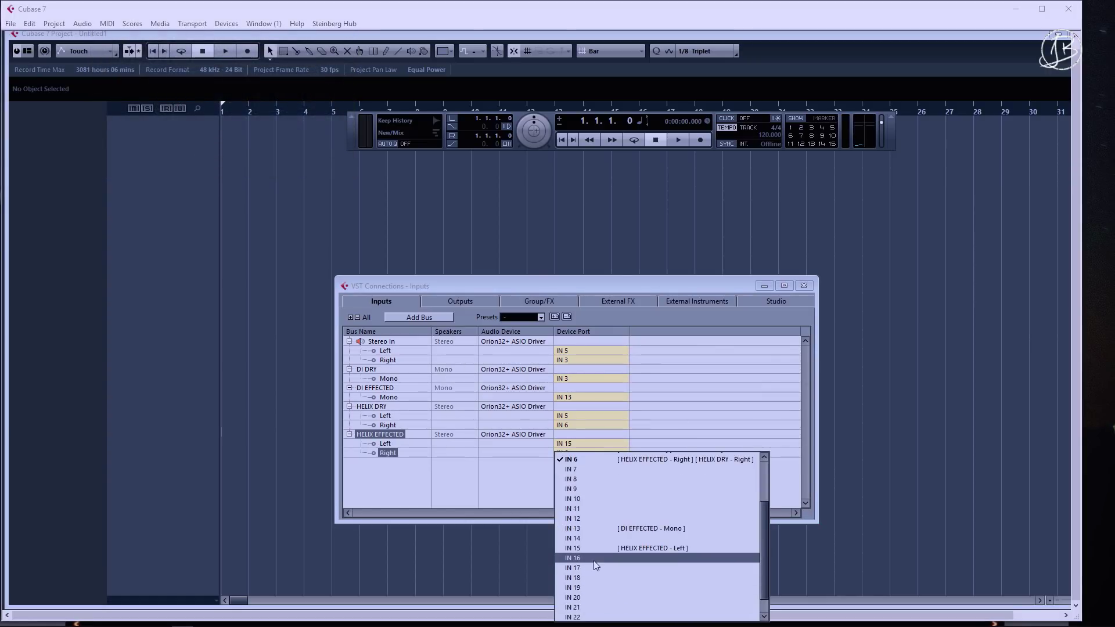
click(575, 614)
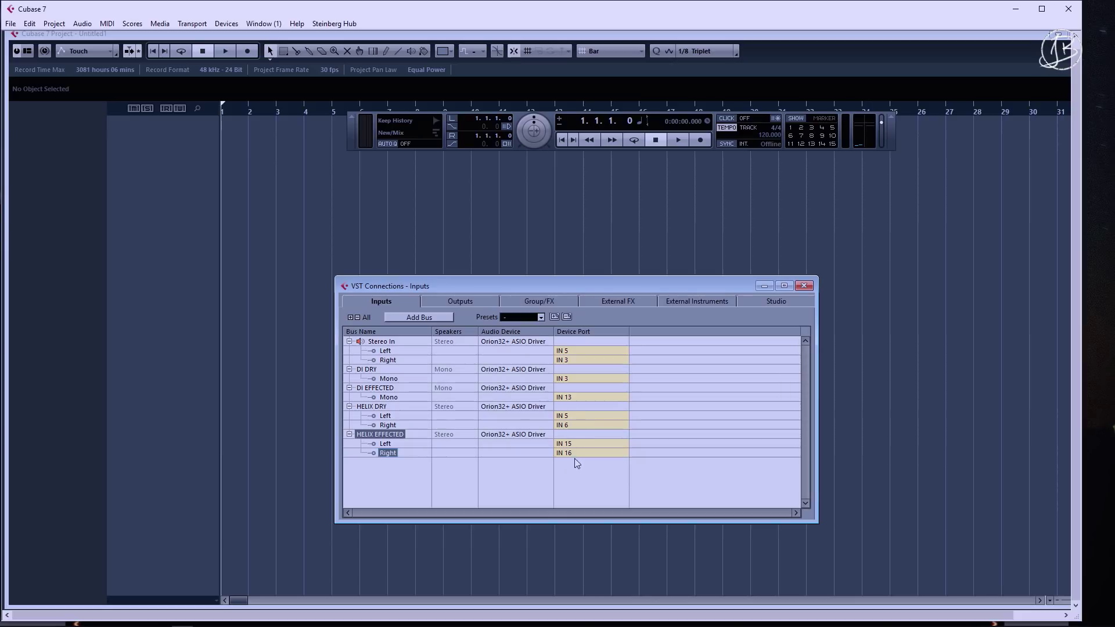
click(806, 285)
Step: Add two mono audio tracks named DI to the project
right_click(209, 180)
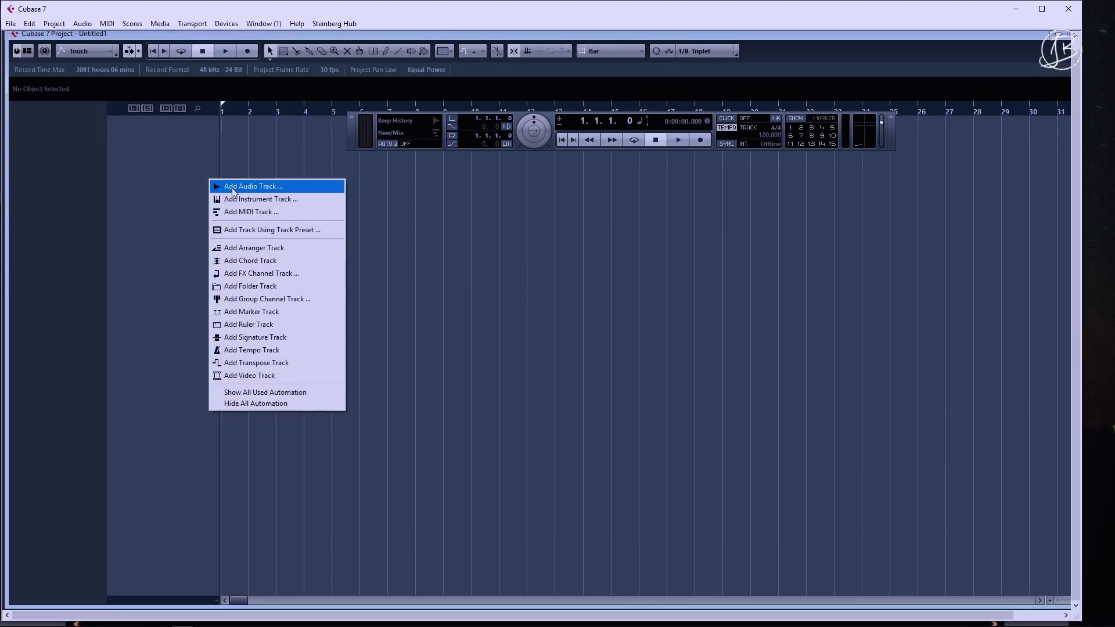
click(224, 185)
click(531, 333)
click(540, 343)
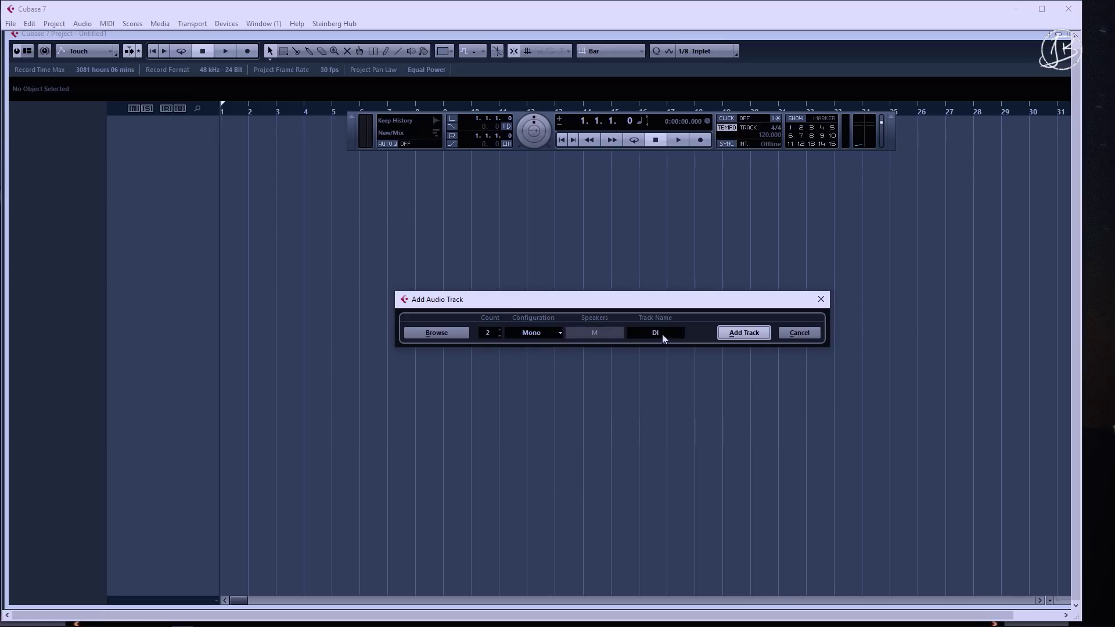
key(Return)
Step: Rename the first DI track as DI DRY and the second as DI EFFECTED
double_click(171, 123)
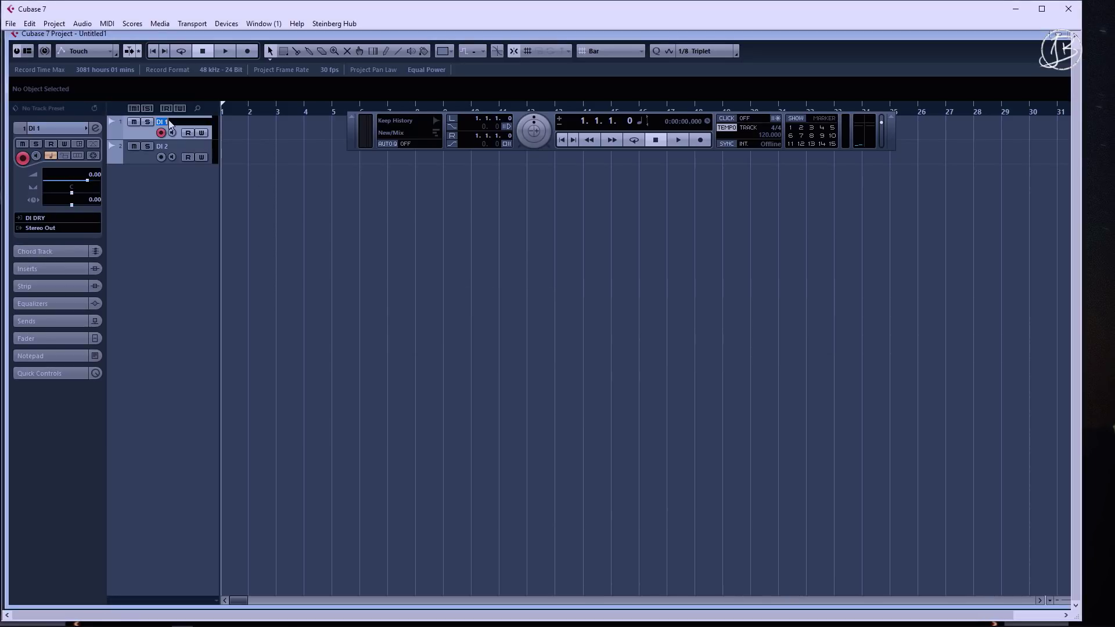
key(BackSpace)
text(DRY)
key(Return)
double_click(171, 146)
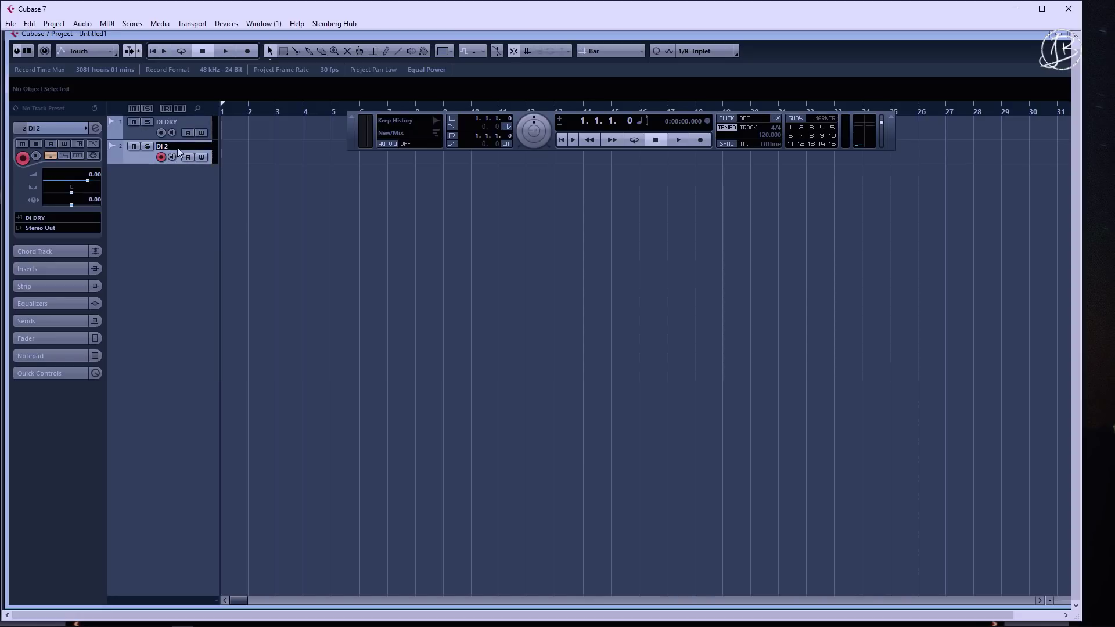
key(BackSpace)
text(EFFECTED)
key(Return)
Step: Add one stereo audio track named HELIX below the DI tracks
right_click(182, 184)
click(226, 192)
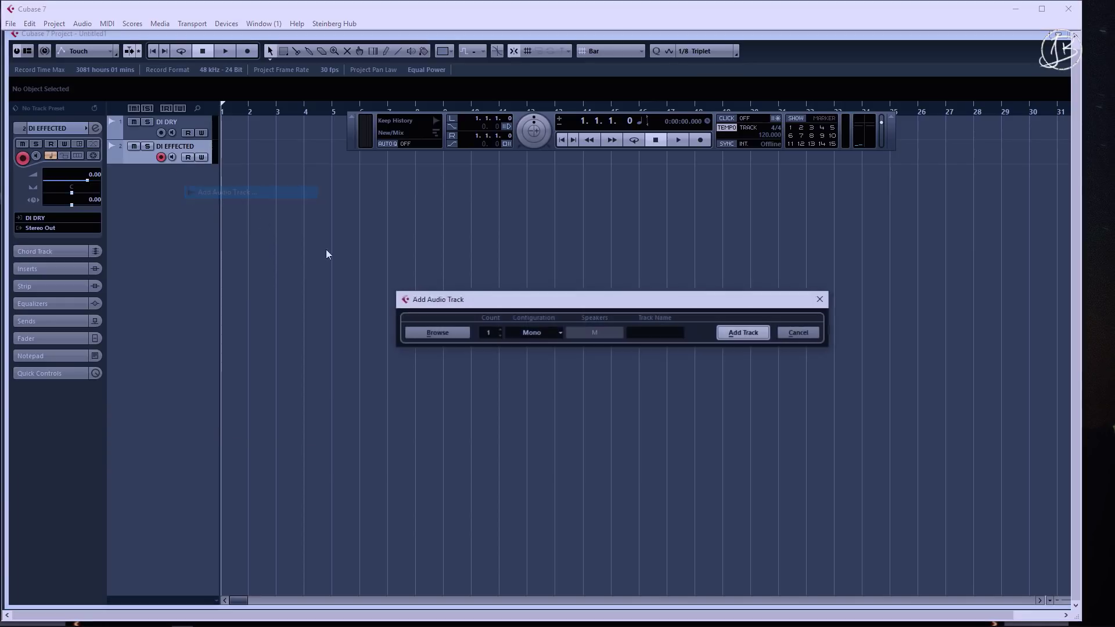
click(534, 332)
click(534, 359)
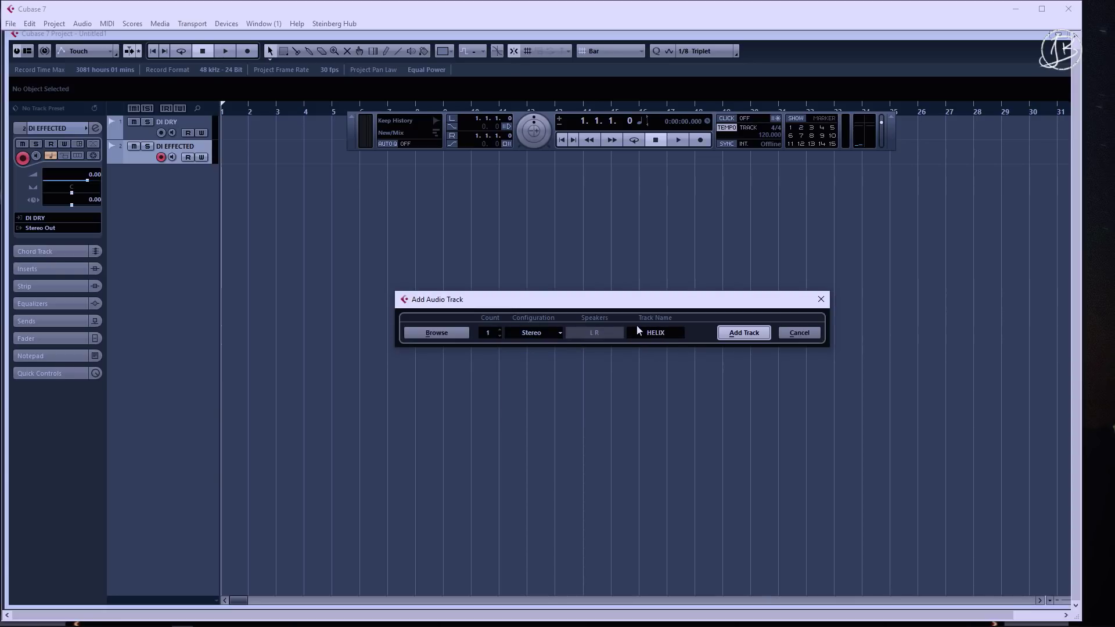
click(743, 332)
double_click(183, 171)
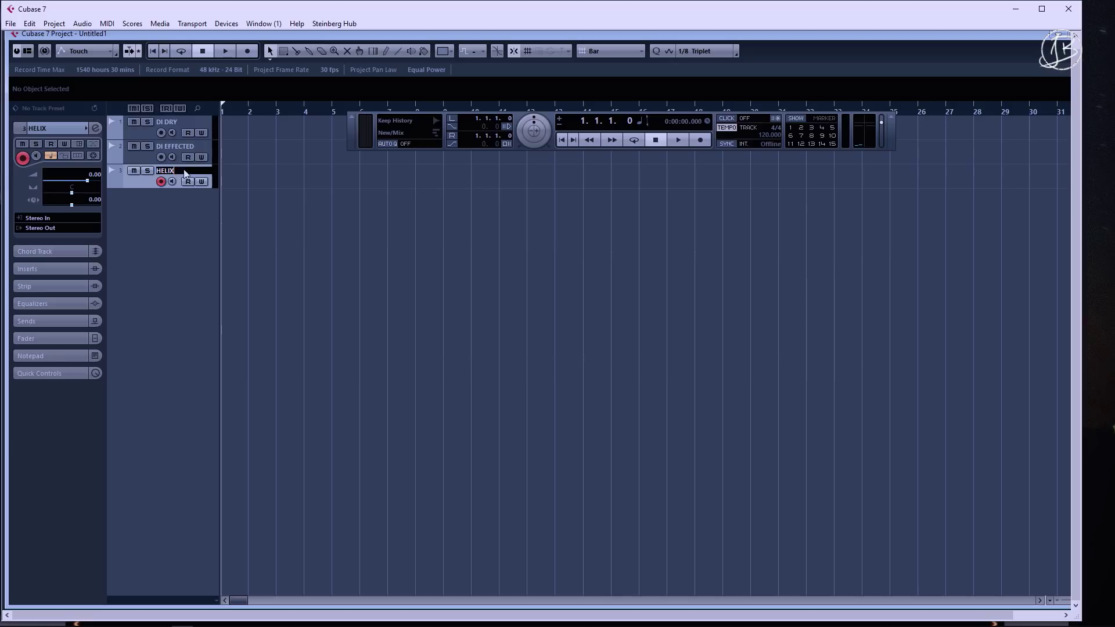
Step: Add one stereo audio track named HELIX EFFECTED below the HELIX track
right_click(152, 203)
click(169, 208)
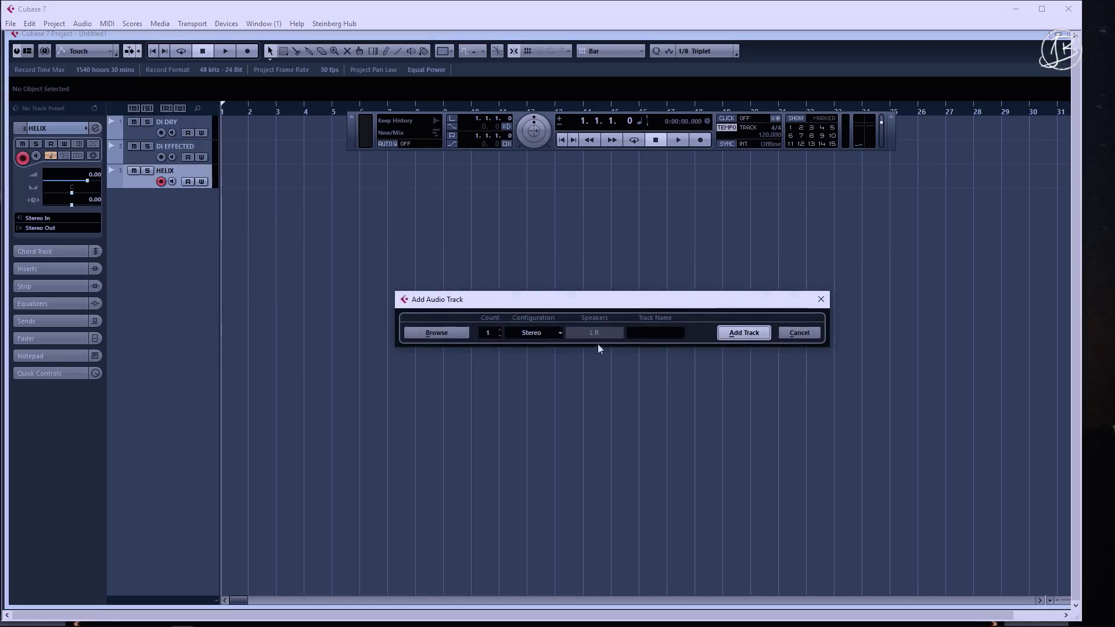
text(HELIX EFFECTED)
key(Return)
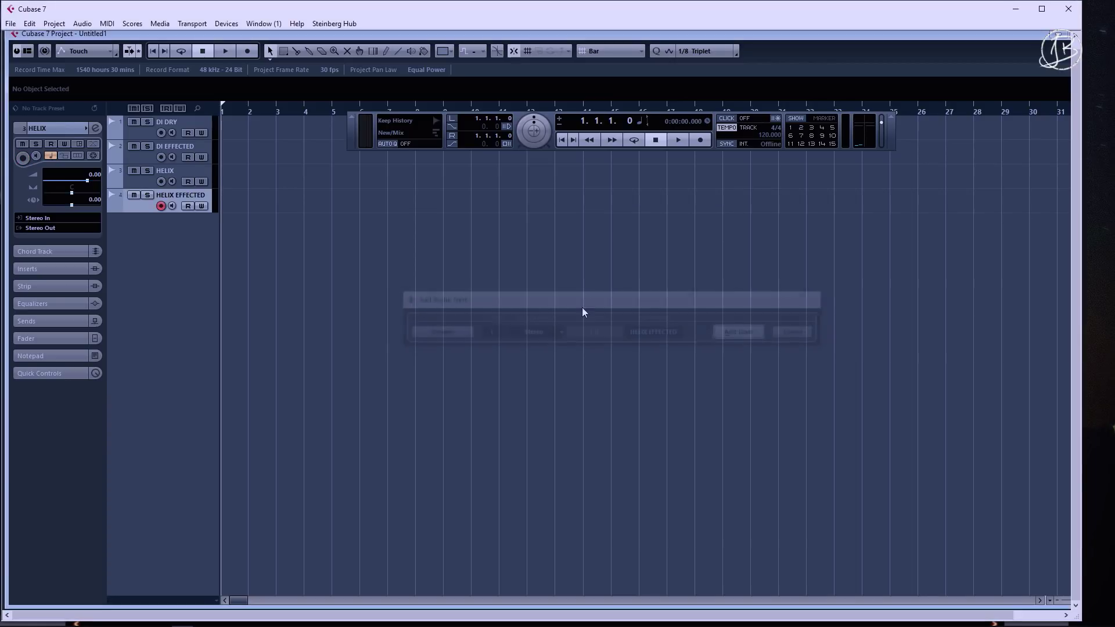
Step: Check the DI DRY track's input routing and set the DI EFFECTED track's input to the DI EFFECTED bus
click(146, 133)
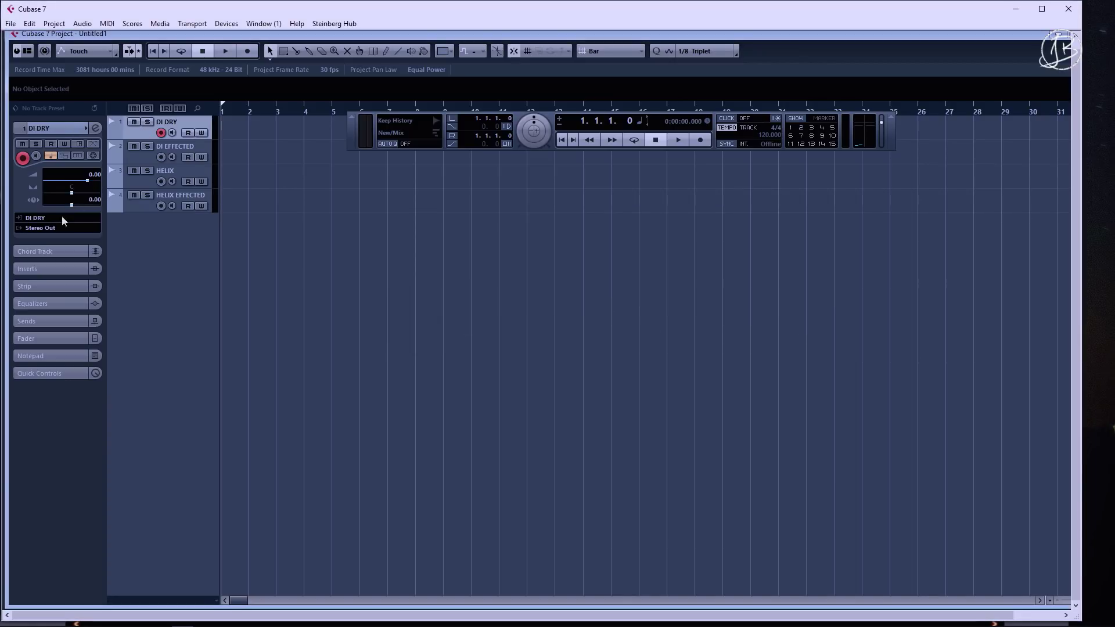
key(Down)
click(43, 220)
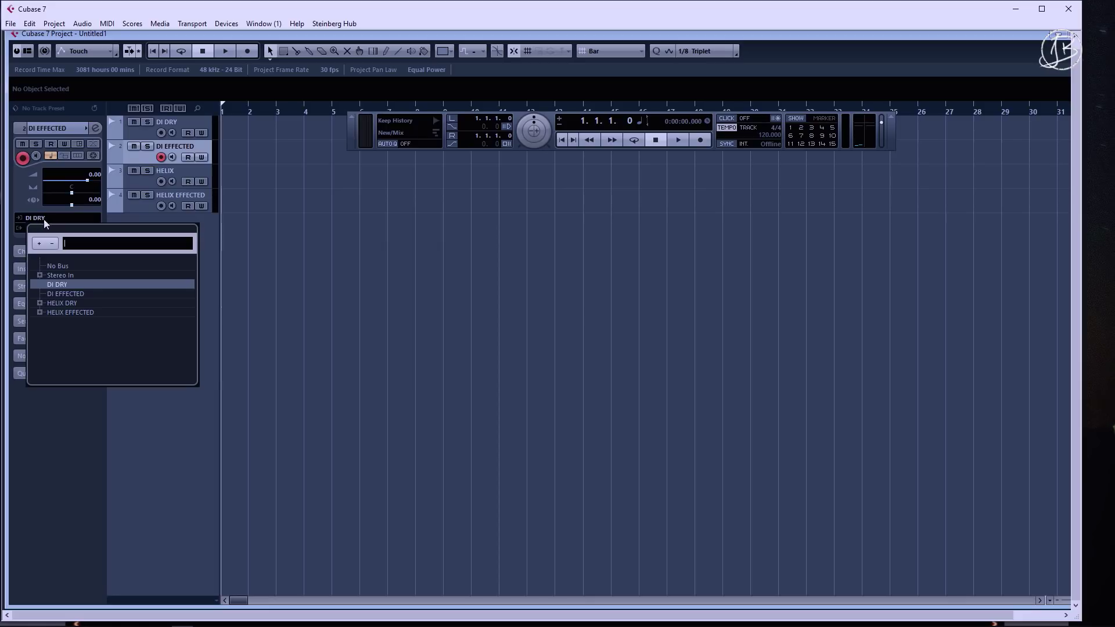
click(78, 294)
Step: Set the HELIX track's input to the HELIX DRY bus and the HELIX EFFECTED track's input to the HELIX EFFECTED bus
click(134, 183)
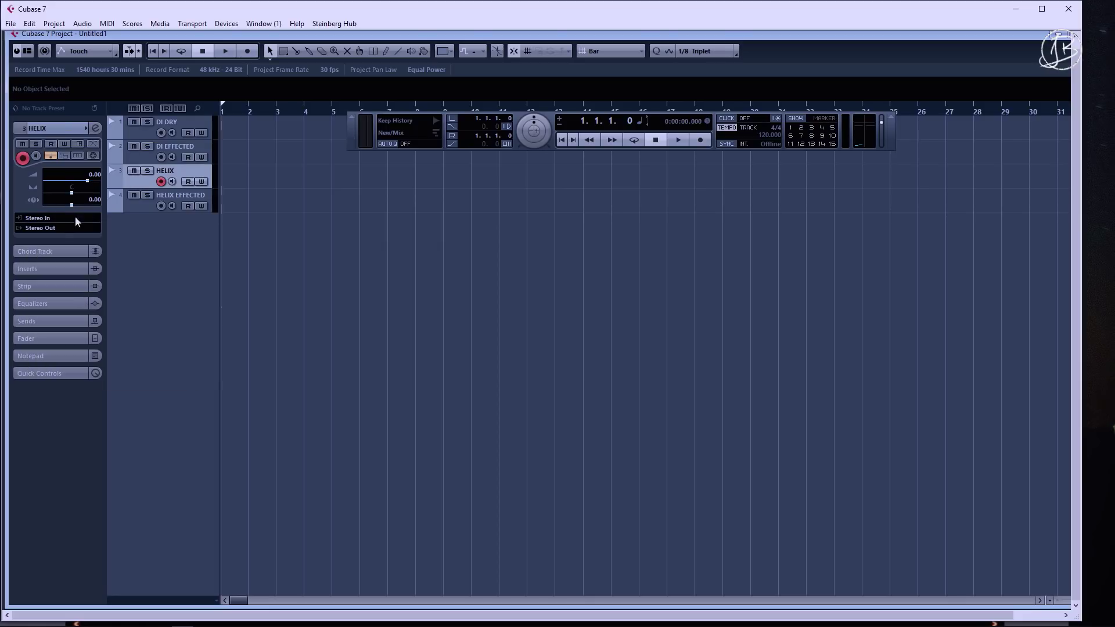
click(66, 219)
click(79, 304)
click(144, 209)
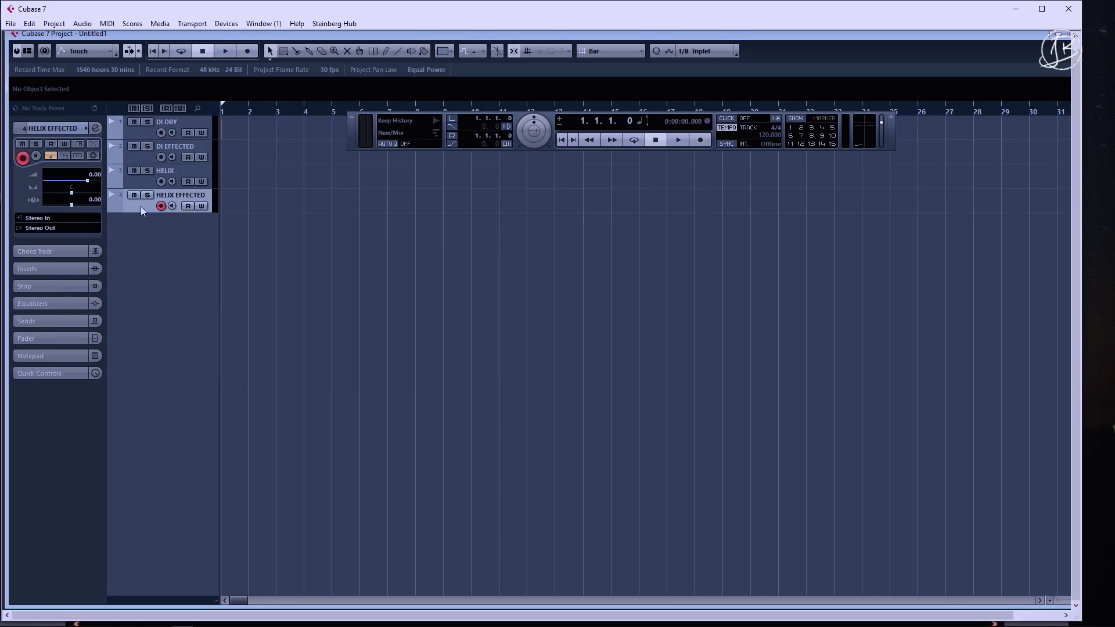
click(58, 219)
click(77, 313)
Step: Record-enable all four tracks and record a simultaneous take from the start of the project, stopping after the performance
click(161, 132)
click(161, 157)
click(160, 181)
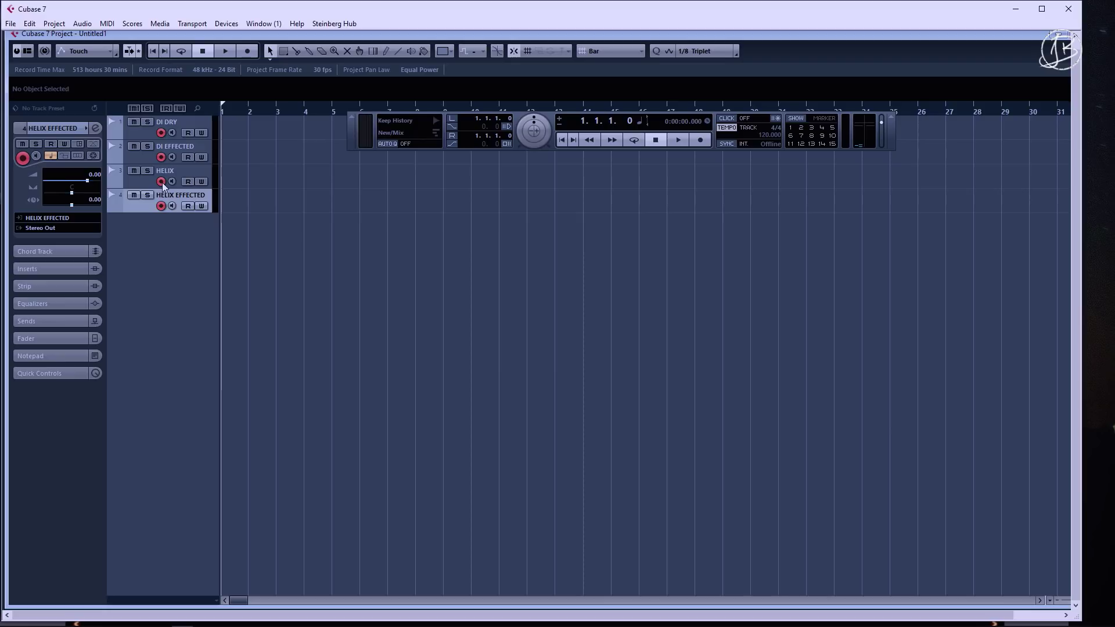
key(KP_Multiply)
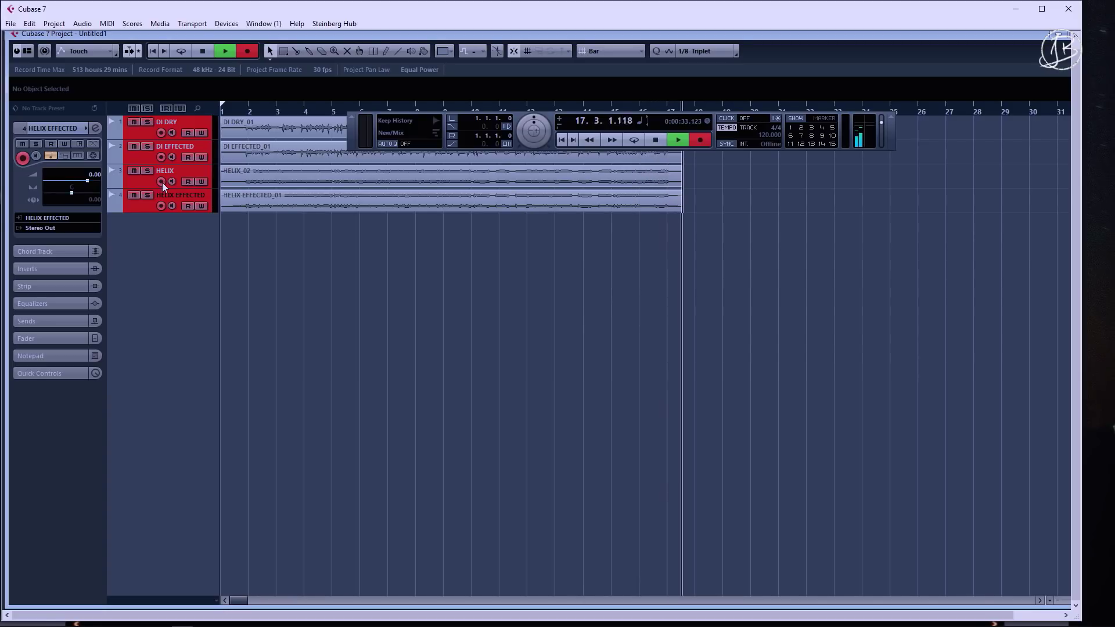
key(space)
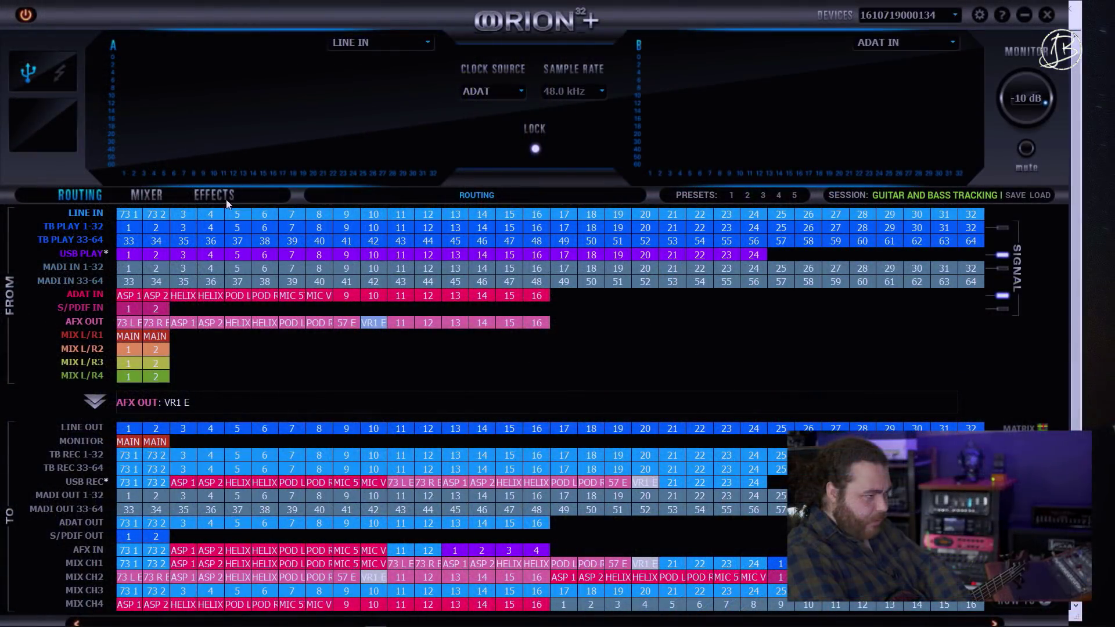
Step: Show Mixer 1 in the Orion 32+ control panel and unmute the effected ASP 1 channel
click(148, 194)
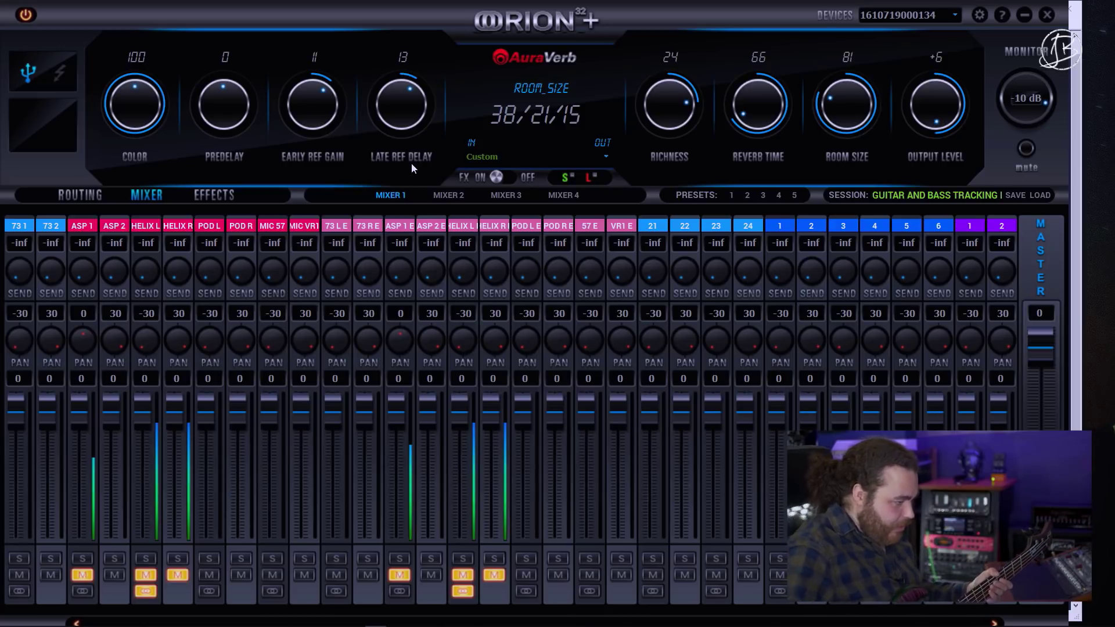
click(400, 575)
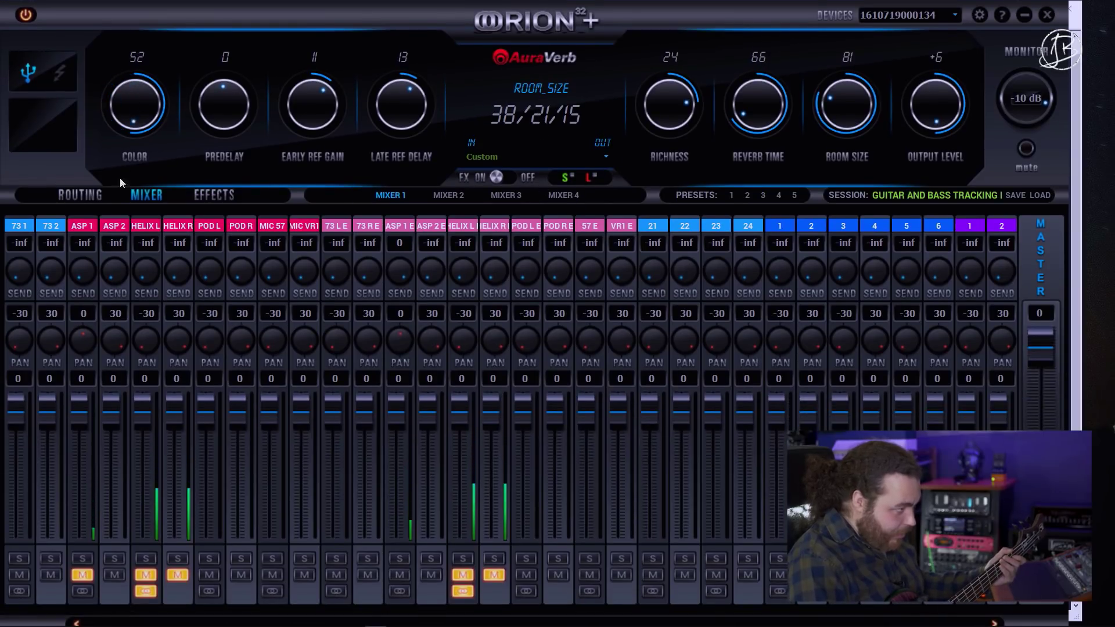
Step: Set the AuraVerb color to 79 and richness to 100, and mute the effected ASP 1 channel again
scroll(120, 128, up, 5)
scroll(118, 130, up, 6)
scroll(117, 131, down, 2)
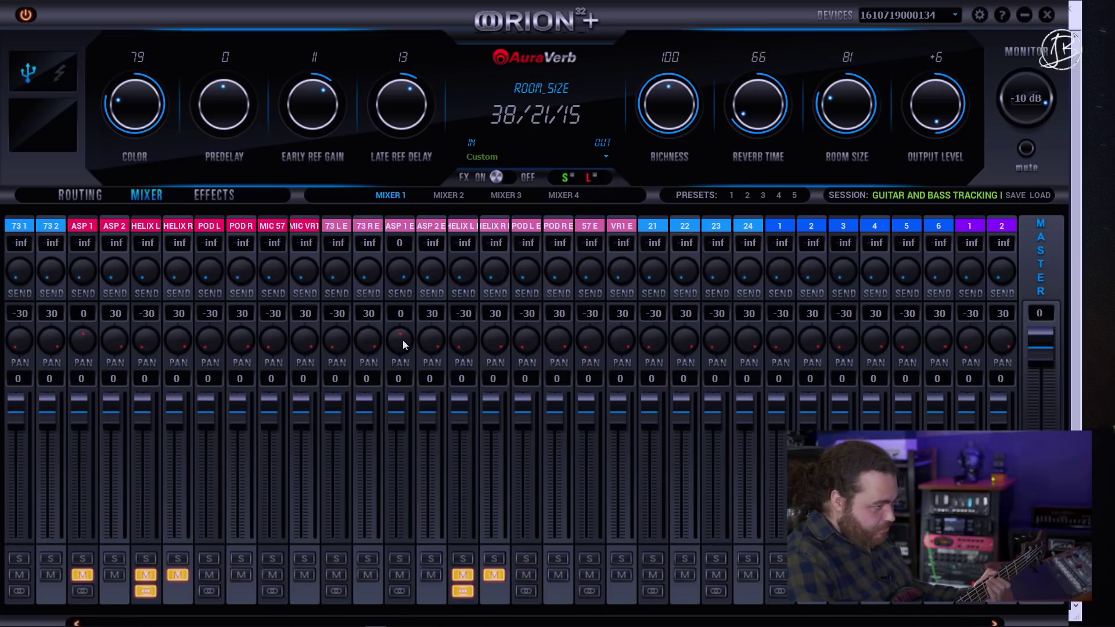
click(406, 573)
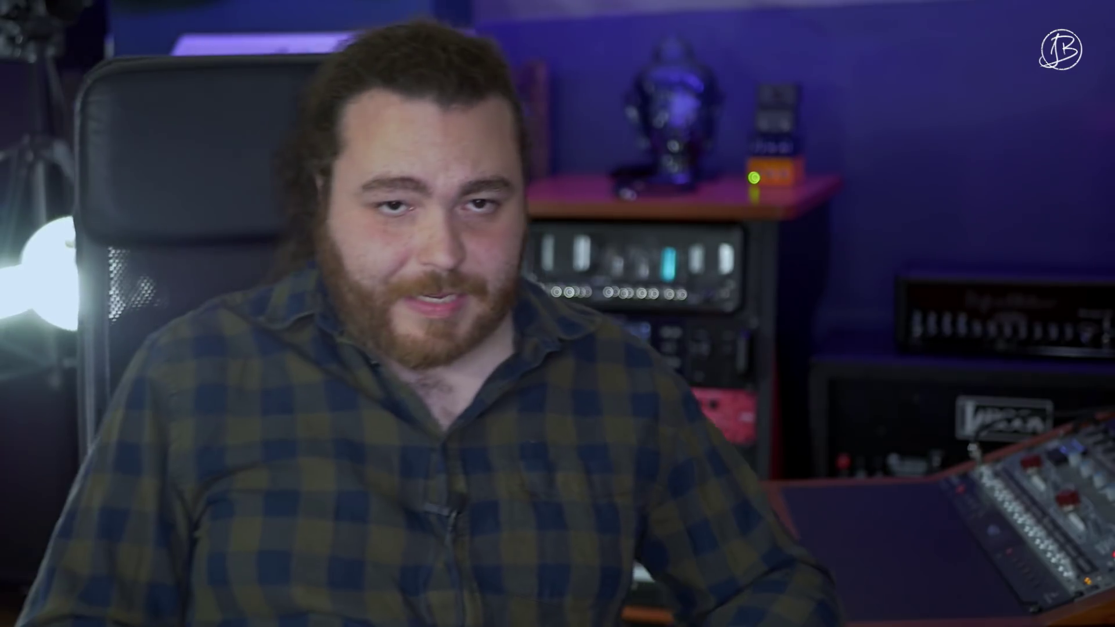